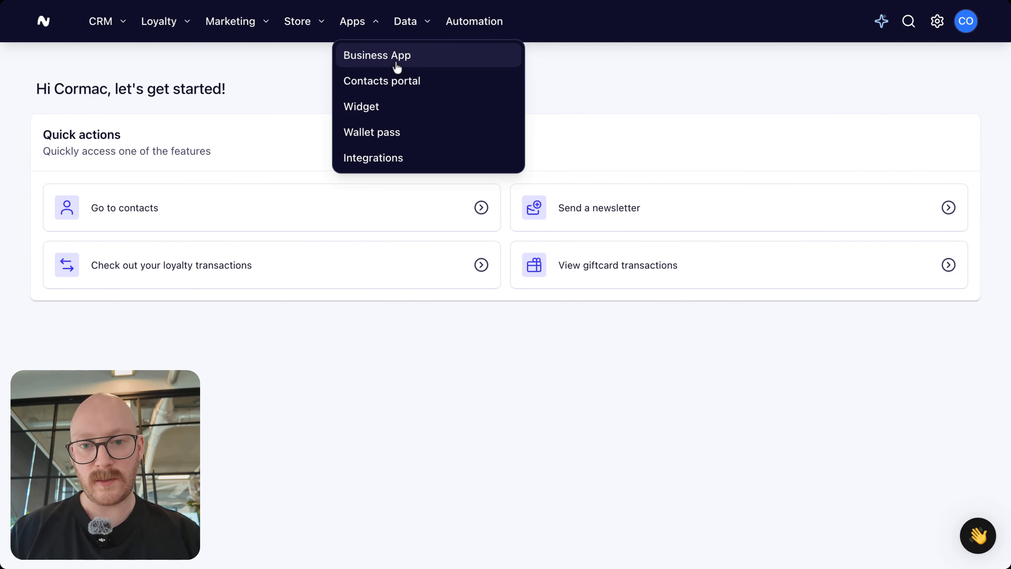
- Open the Contacts portal, review its name and its login and register links, and open the portal for editing
{"action": "left_click", "coordinate": [392, 81]}
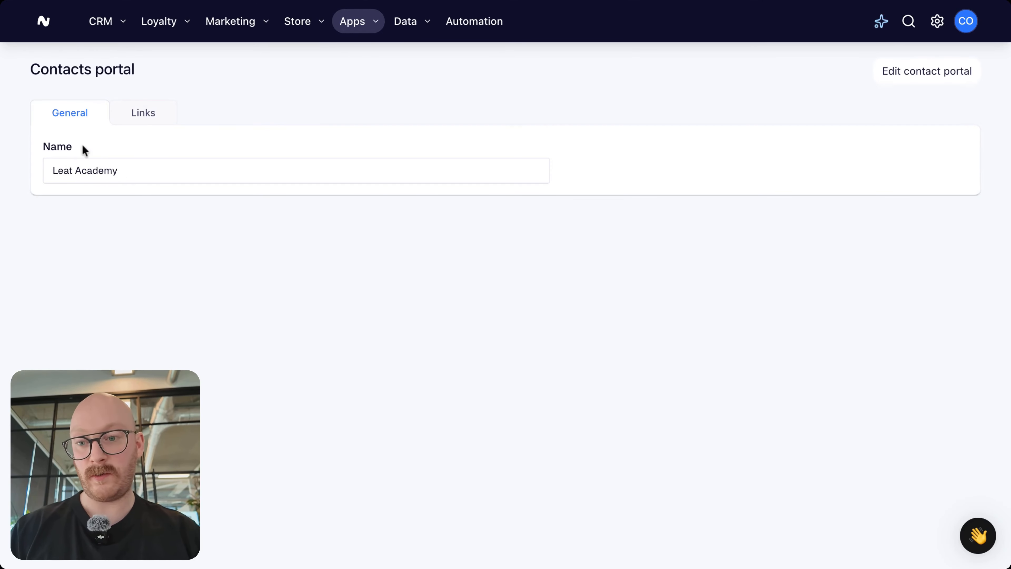
{"action": "left_click", "coordinate": [118, 174]}
{"action": "left_click_drag", "start_coordinate": [118, 174], "coordinate": [34, 181]}
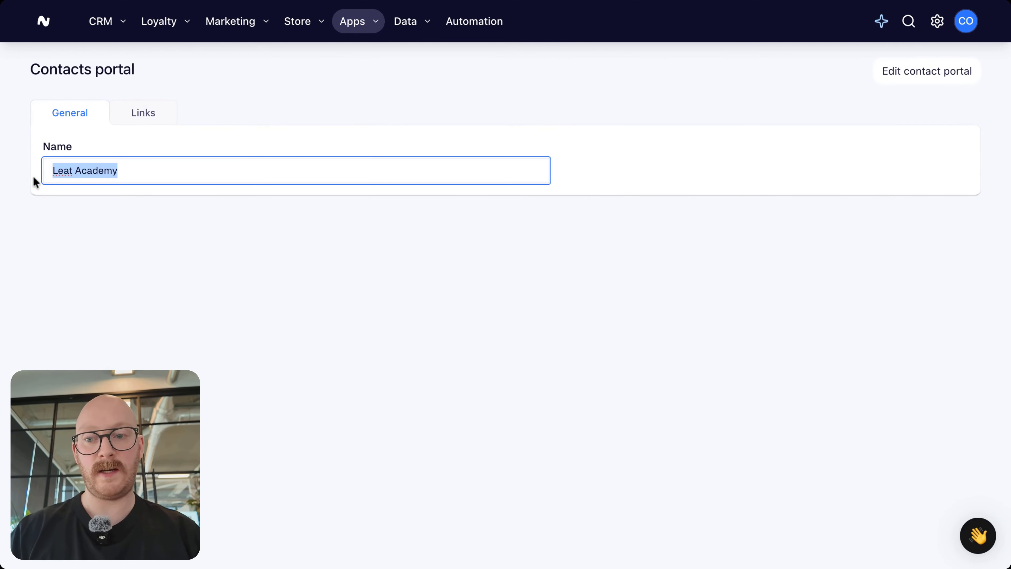
{"action": "left_click", "coordinate": [156, 126]}
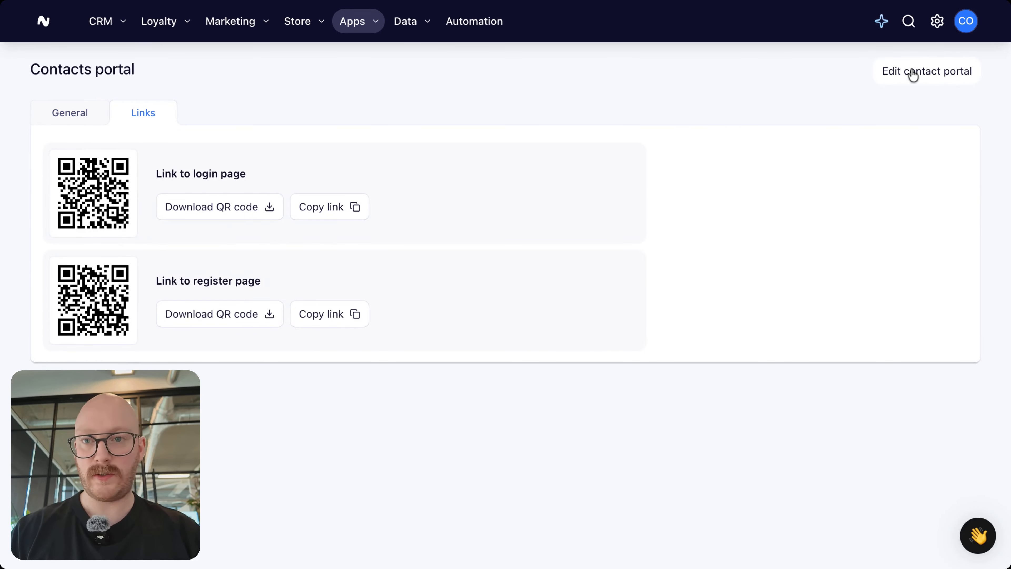
{"action": "left_click", "coordinate": [927, 71]}
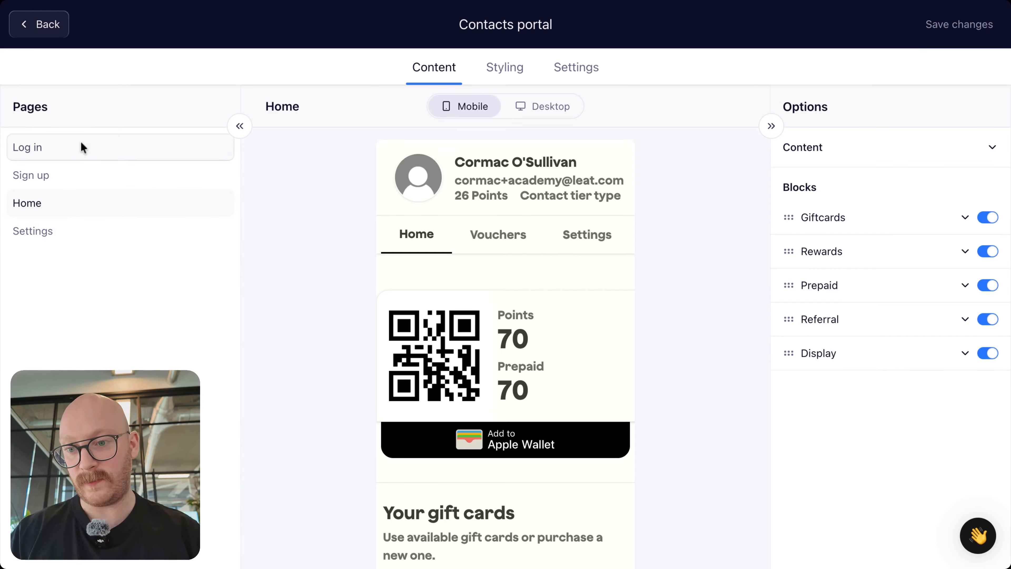
- On the Log in page, keep the logo shown and choose the Leat wordmark in the media library's second row as its image
{"action": "left_click", "coordinate": [62, 161]}
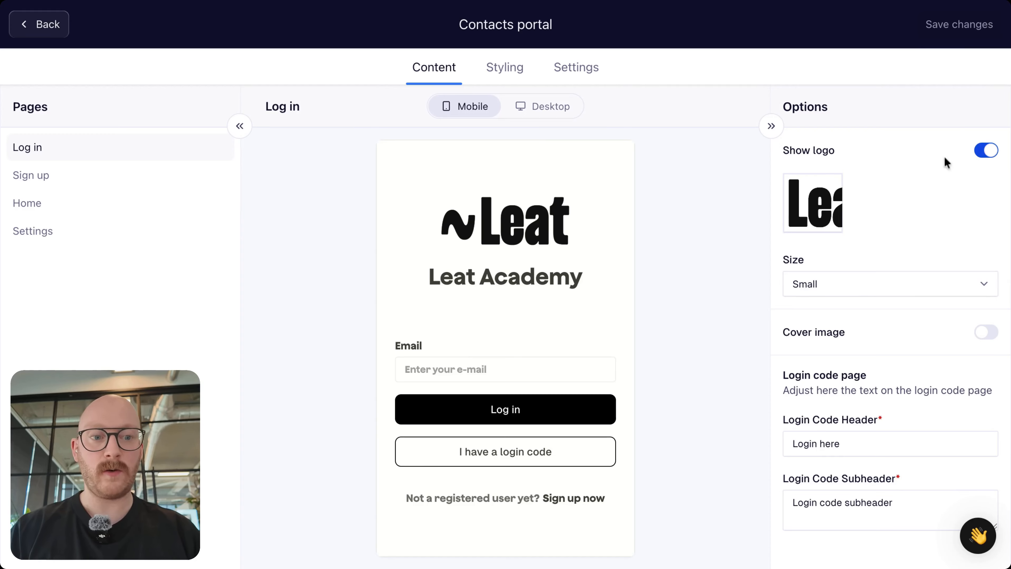
{"action": "left_click", "coordinate": [988, 148]}
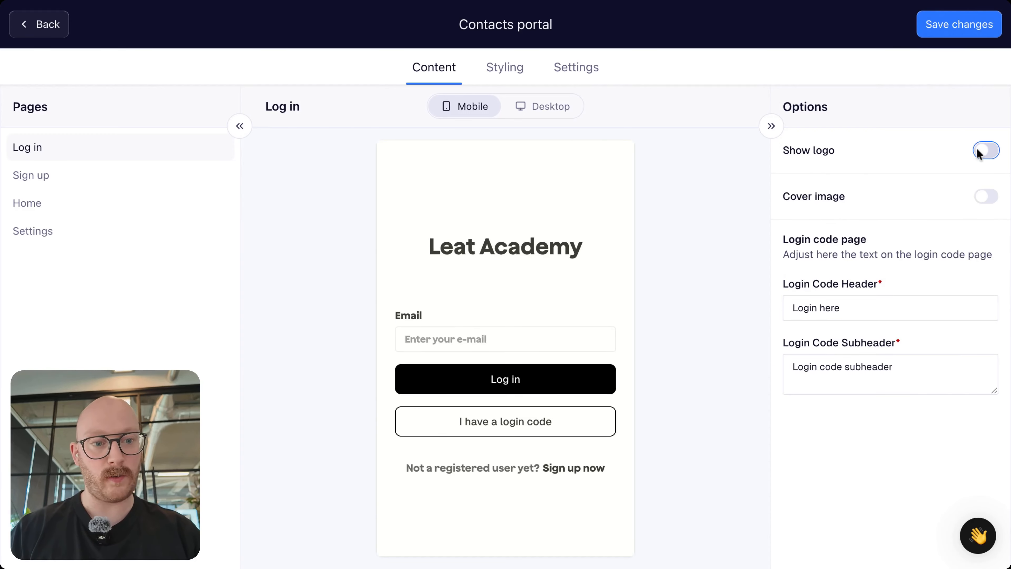
{"action": "left_click", "coordinate": [986, 148]}
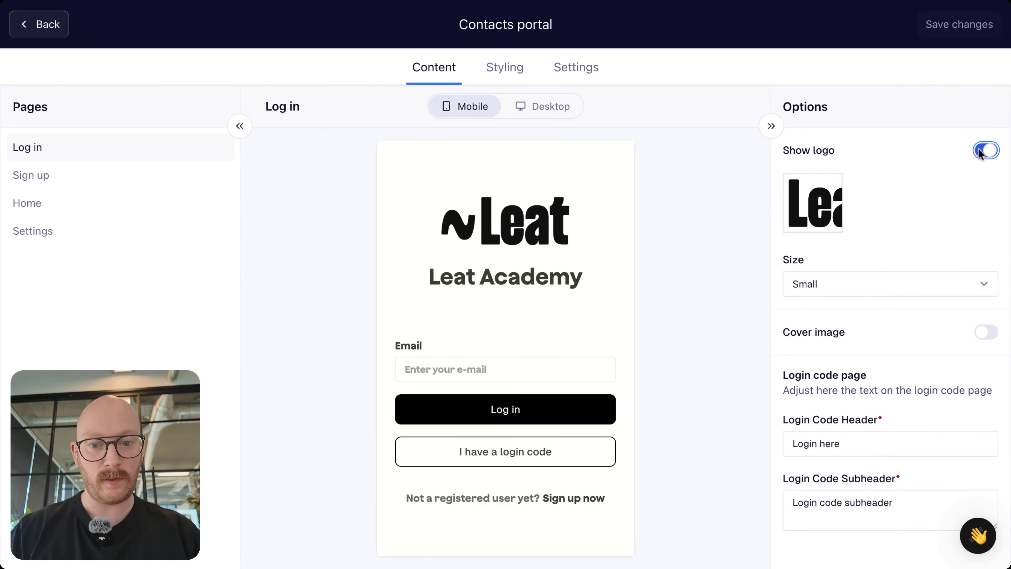
{"action": "left_click", "coordinate": [809, 207]}
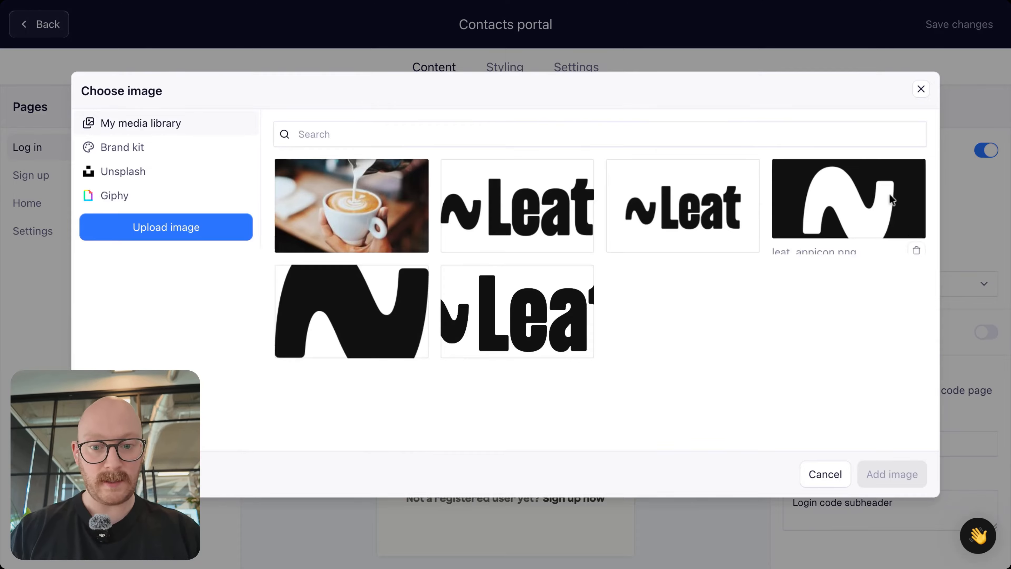
{"action": "mouse_move", "coordinate": [516, 197]}
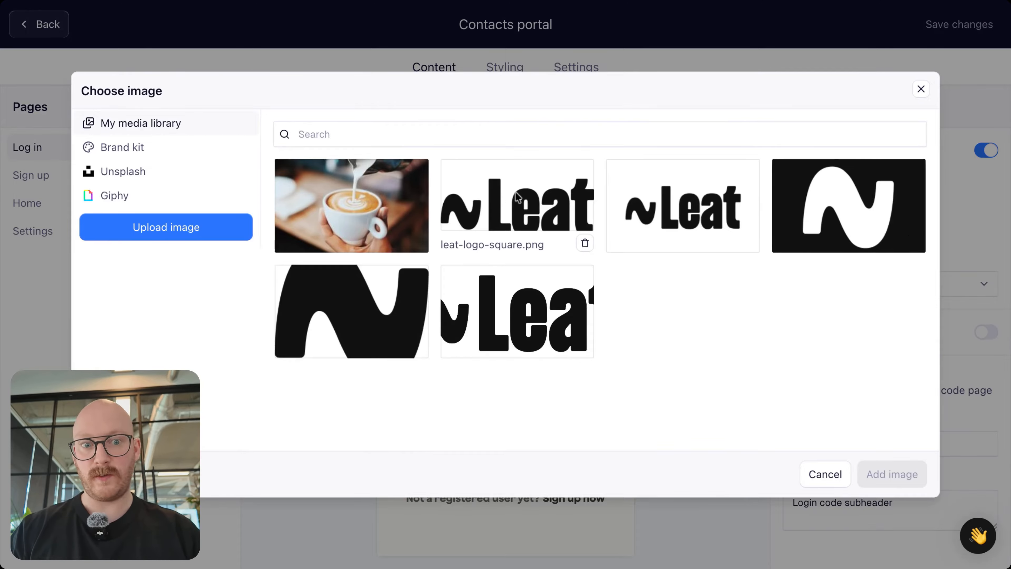
{"action": "left_click", "coordinate": [531, 292]}
{"action": "left_click", "coordinate": [912, 476]}
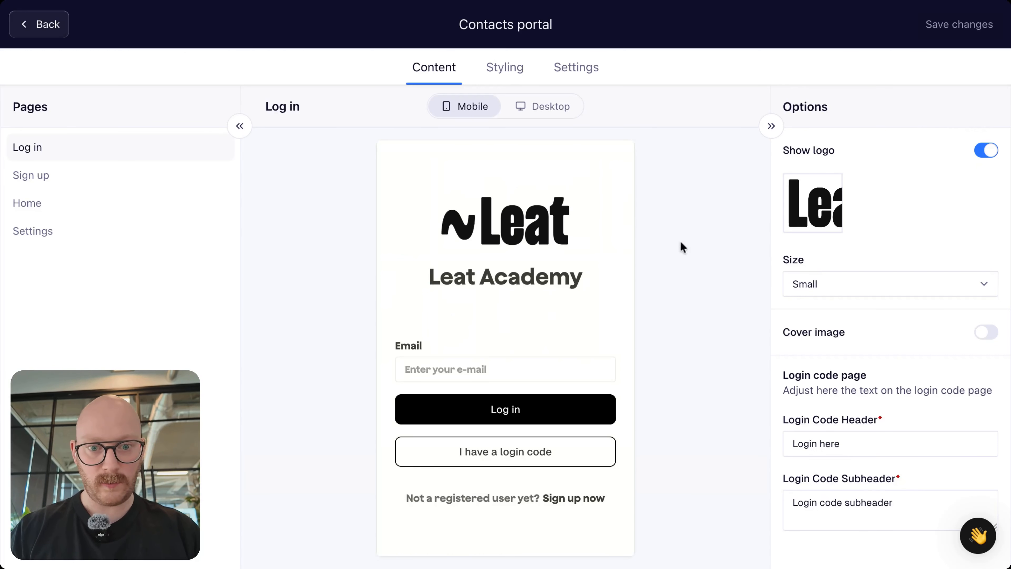
- Compare the logo sizes on the Log in page, including Large, and set the size to Medium
{"action": "left_click", "coordinate": [855, 275]}
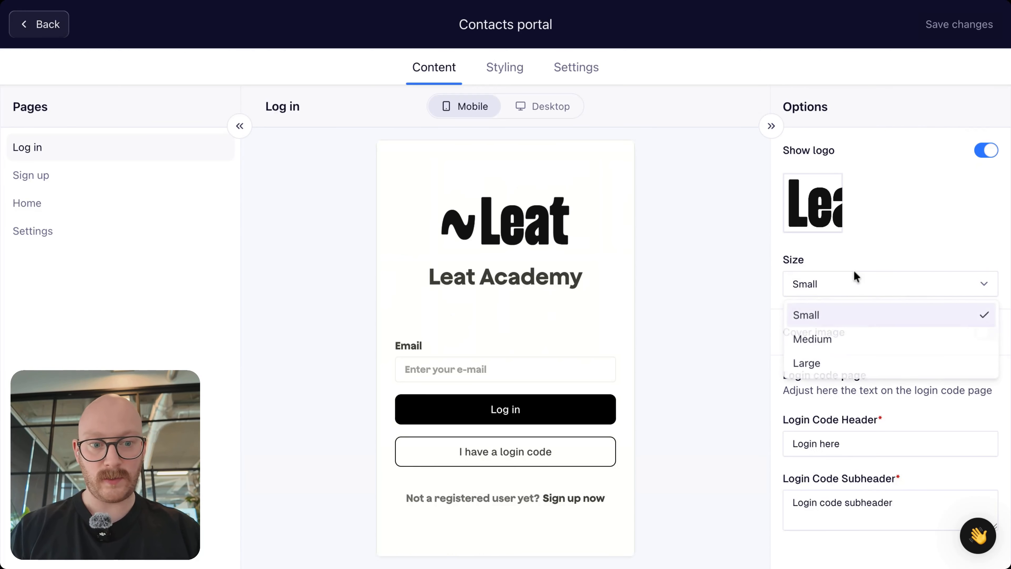
{"action": "left_click", "coordinate": [812, 330]}
{"action": "left_click", "coordinate": [857, 285]}
{"action": "left_click", "coordinate": [818, 362]}
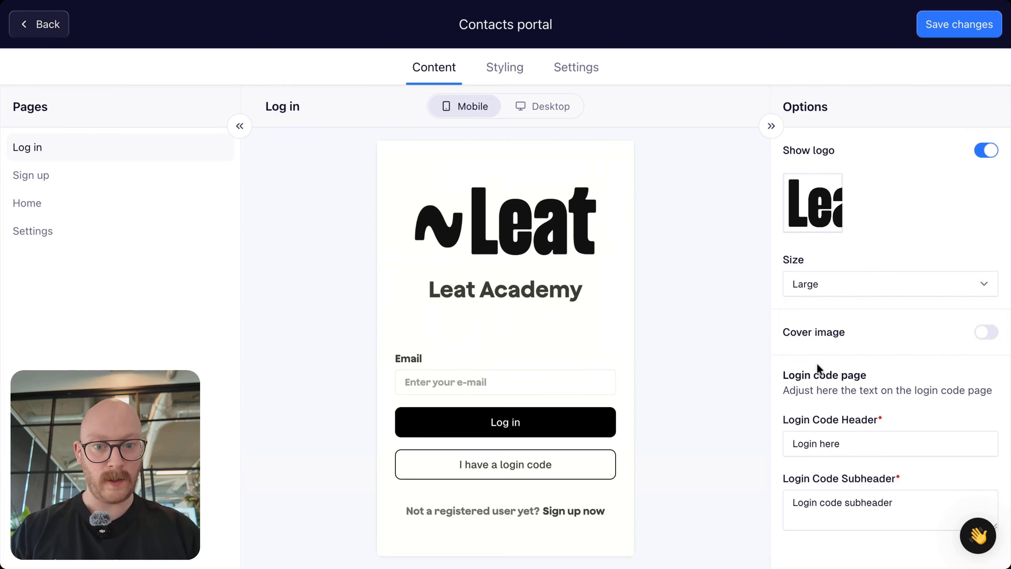
{"action": "left_click", "coordinate": [844, 293]}
{"action": "left_click", "coordinate": [842, 340]}
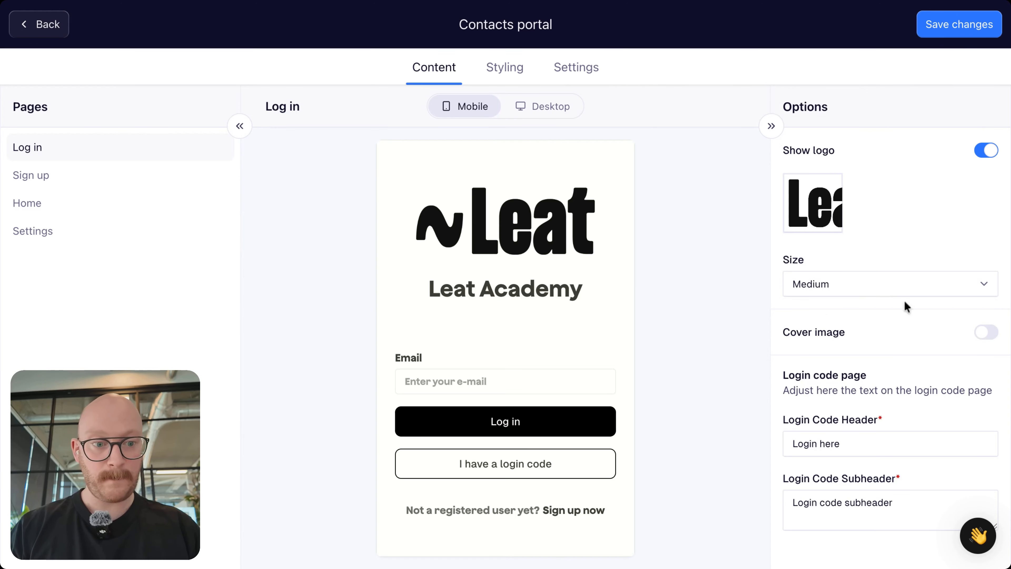
- Enable the Log in page's cover image with the coffee photo from the media library and preview it in desktop view
{"action": "left_click", "coordinate": [987, 337]}
{"action": "left_click", "coordinate": [814, 386]}
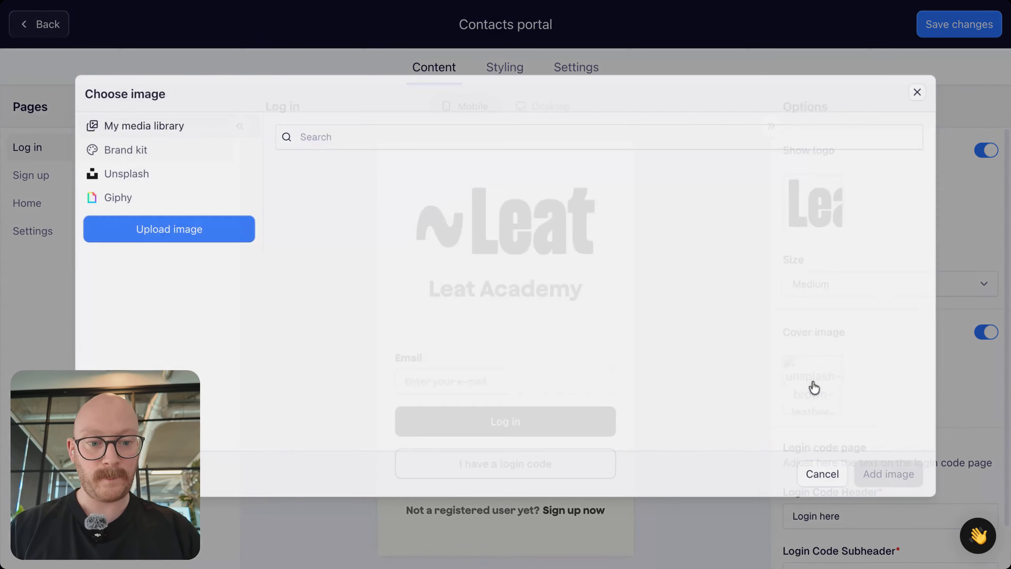
{"action": "left_click", "coordinate": [347, 193]}
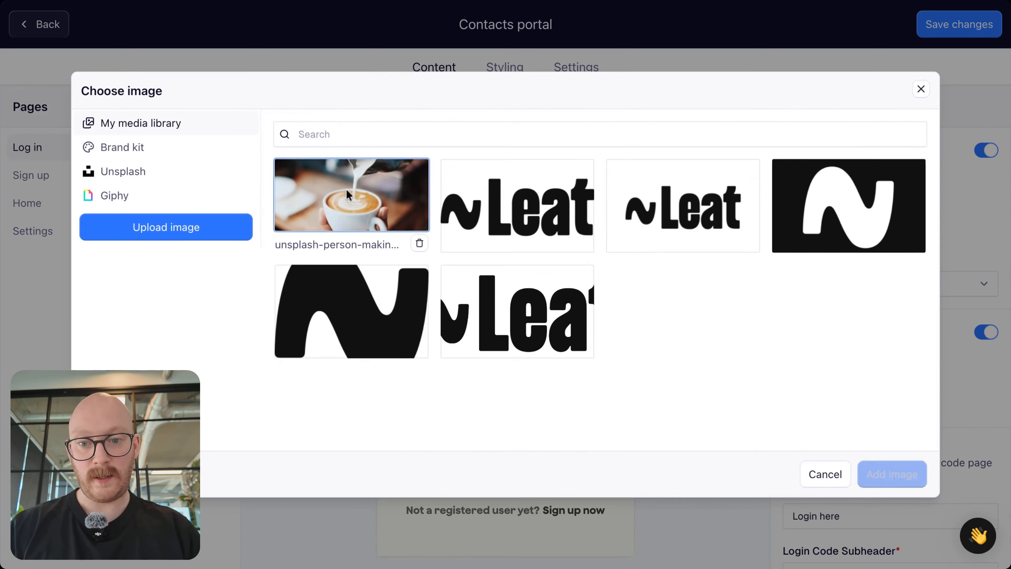
{"action": "left_click", "coordinate": [876, 479]}
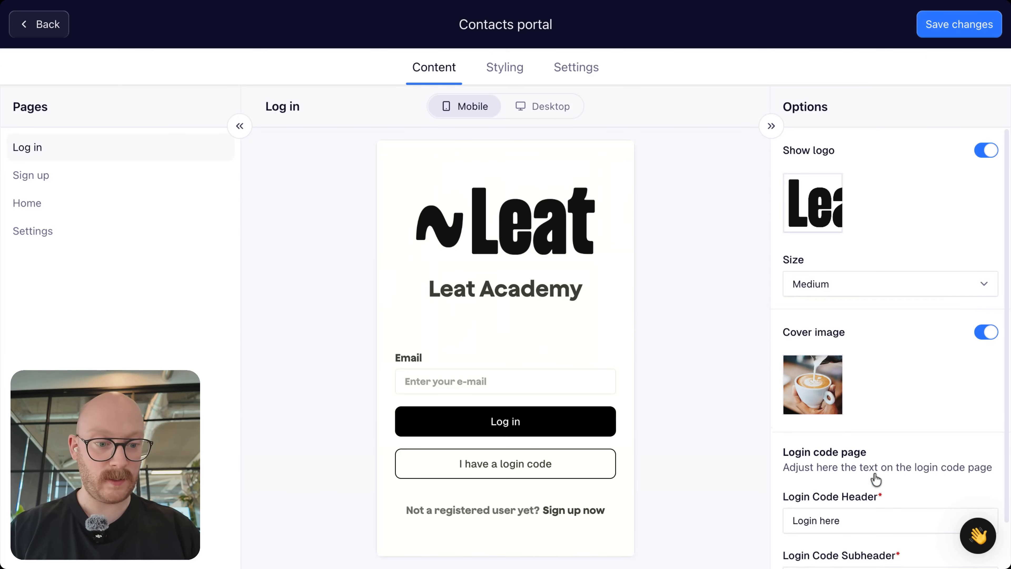
{"action": "left_click", "coordinate": [535, 107]}
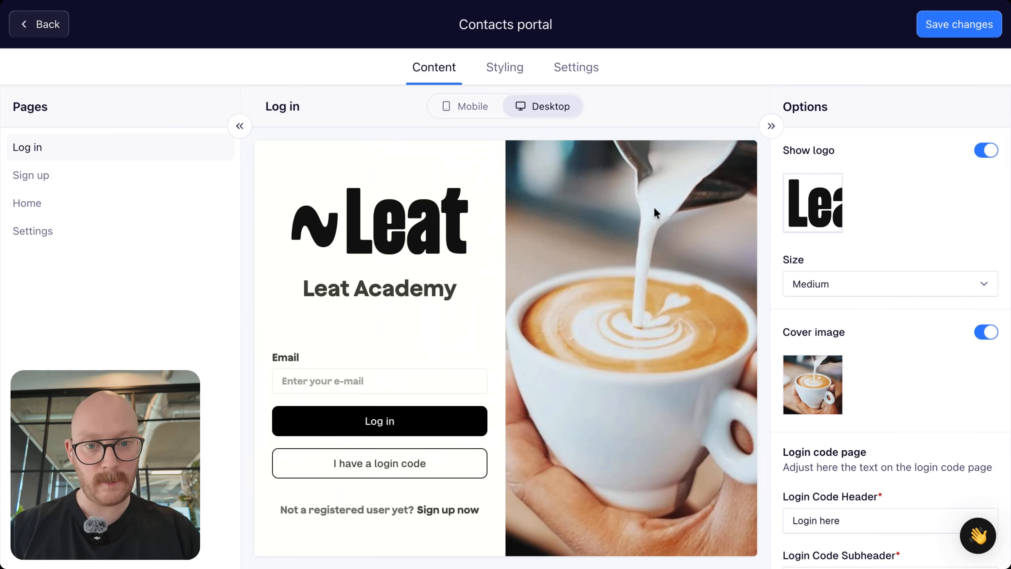
- Set the login code header to "Log in here" and replace the subheader with text beginning "Enter the unique code to access the"
{"action": "scroll", "coordinate": [903, 370], "scroll_direction": "down", "scroll_amount": 2}
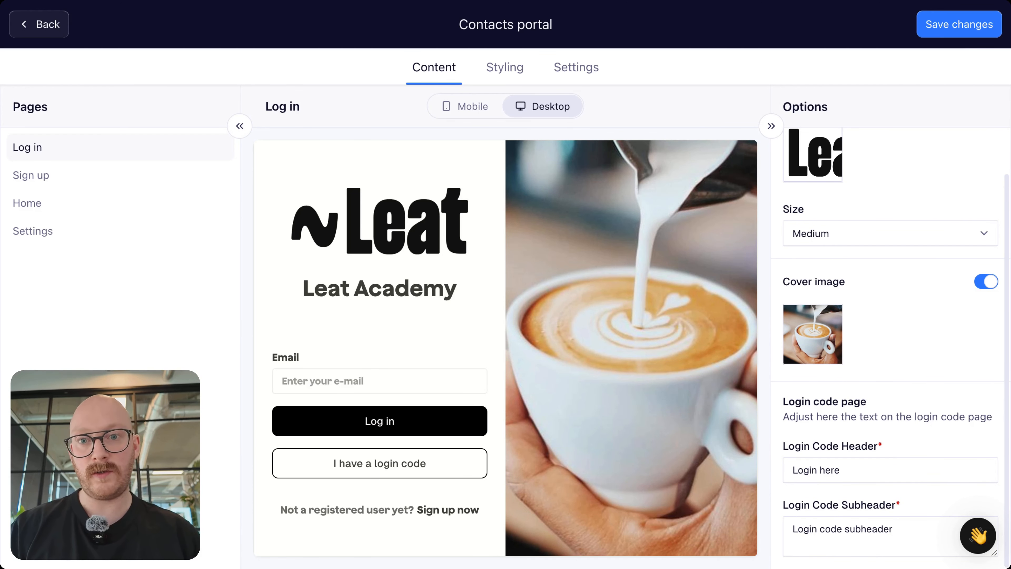
{"action": "left_click", "coordinate": [812, 469]}
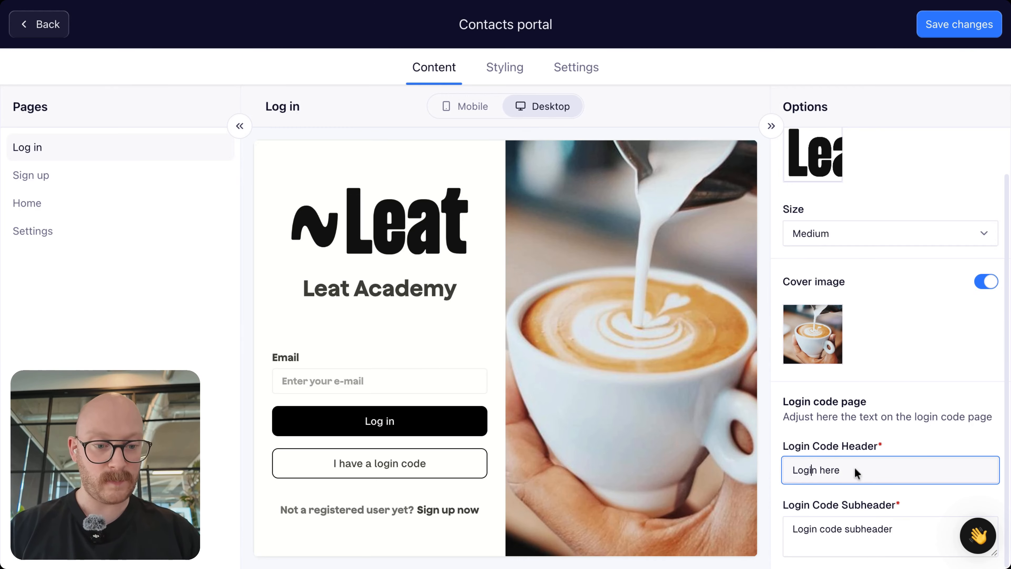
{"action": "left_click_drag", "start_coordinate": [920, 534], "coordinate": [726, 534]}
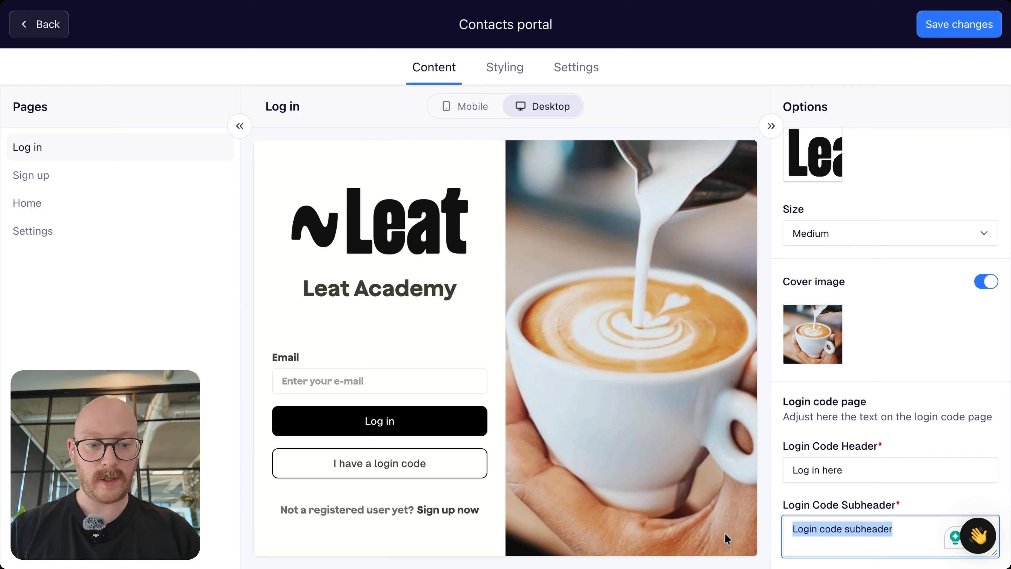
{"action": "type", "text": "eNT"}
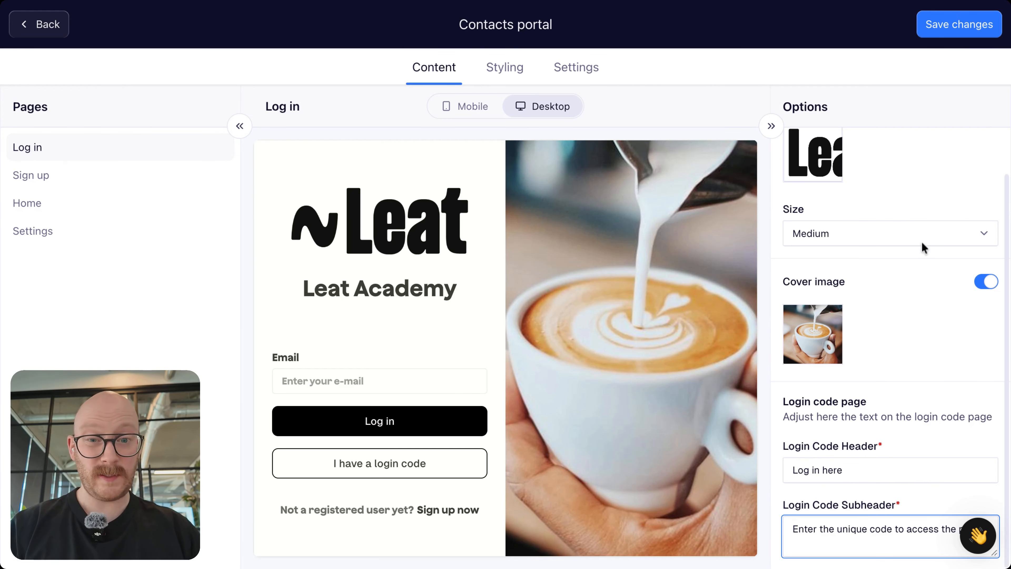
- Open the Sign up page, review its registration form, and expand its content options
{"action": "left_click", "coordinate": [27, 175]}
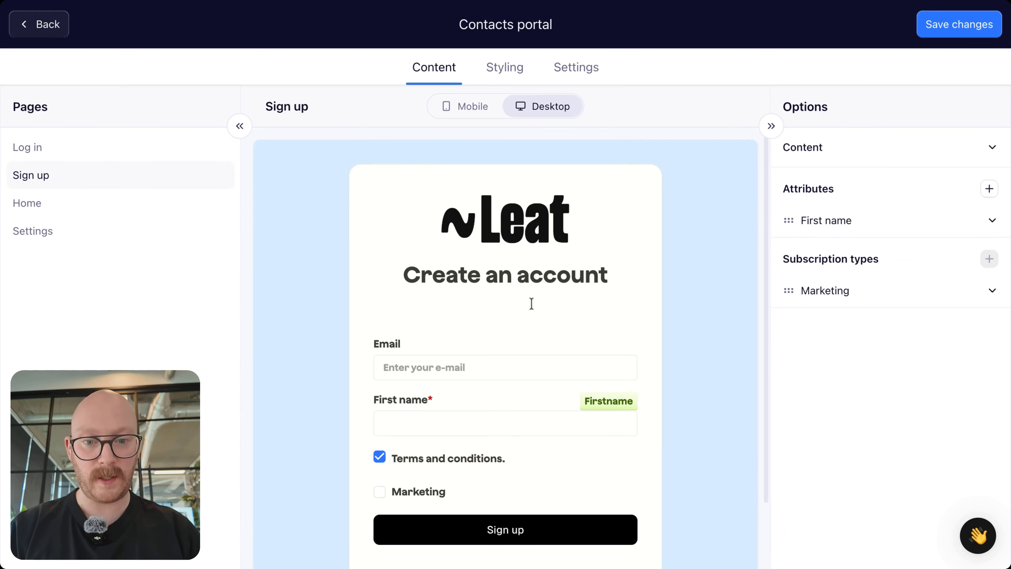
{"action": "scroll", "coordinate": [531, 304], "scroll_direction": "down", "scroll_amount": 1}
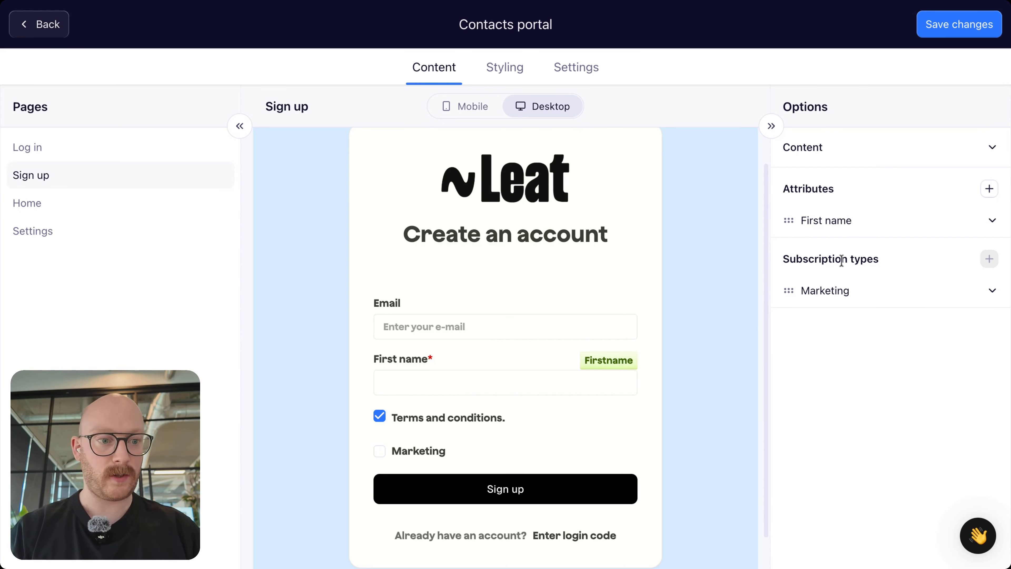
{"action": "left_click", "coordinate": [993, 144]}
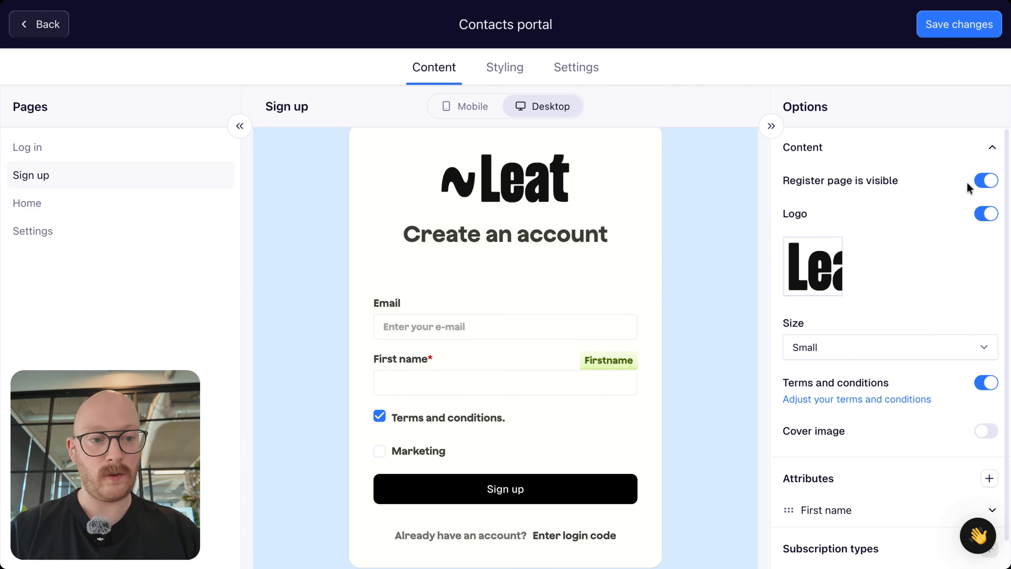
- Hide the register page to check how the Log in page looks without it, and make it visible again
{"action": "left_click", "coordinate": [988, 182]}
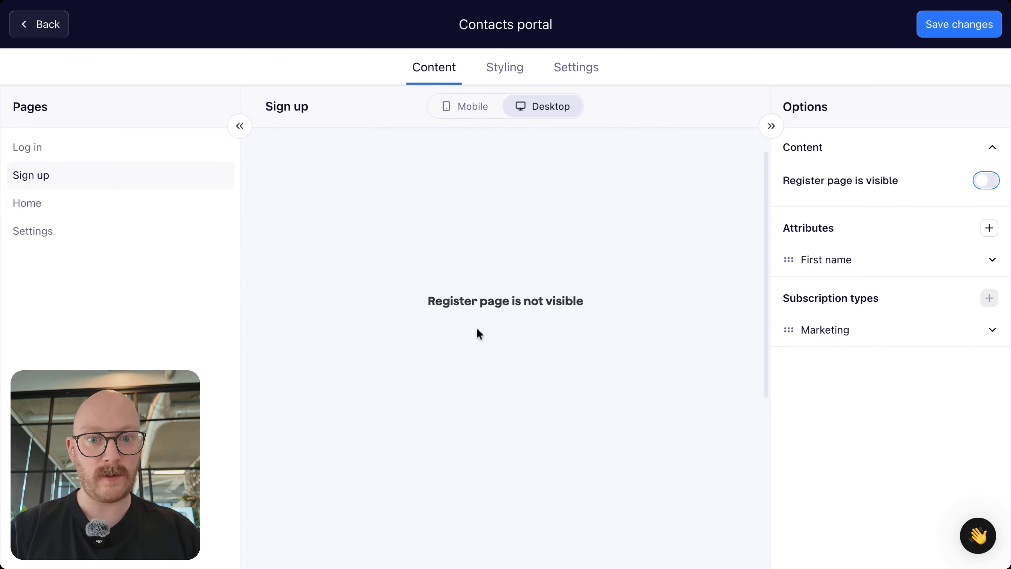
{"action": "left_click", "coordinate": [142, 155]}
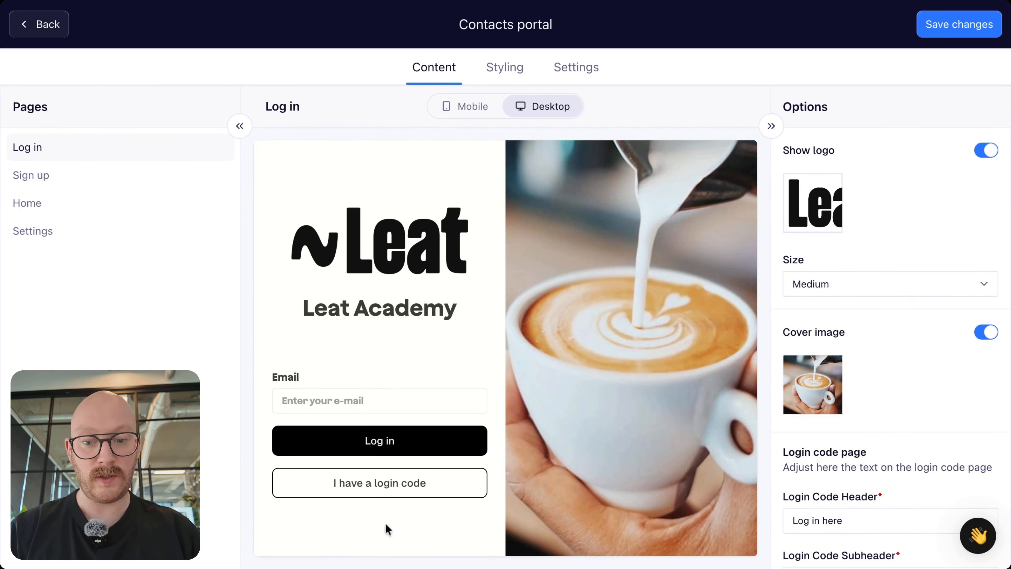
{"action": "left_click", "coordinate": [69, 176]}
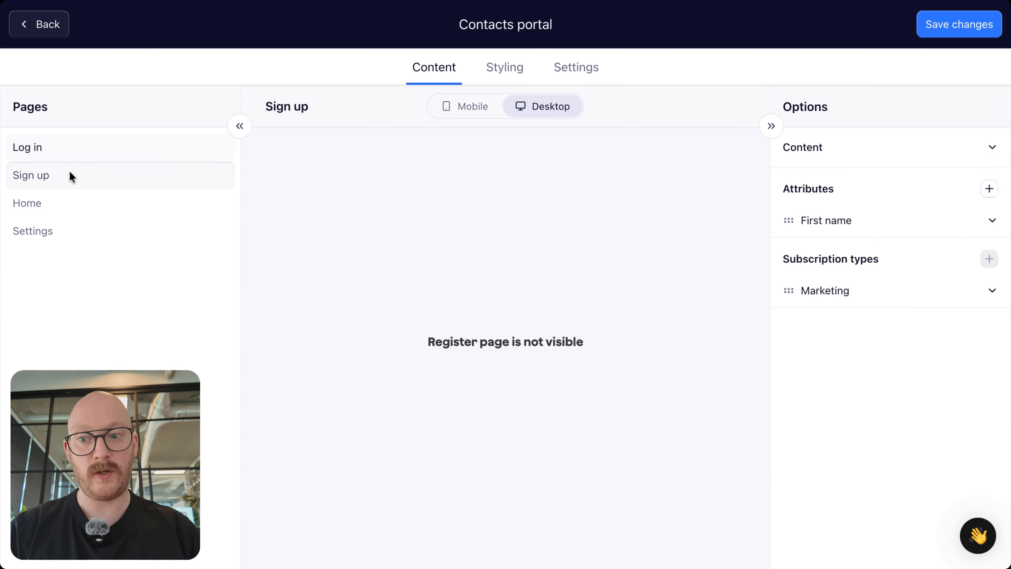
{"action": "left_click", "coordinate": [993, 151]}
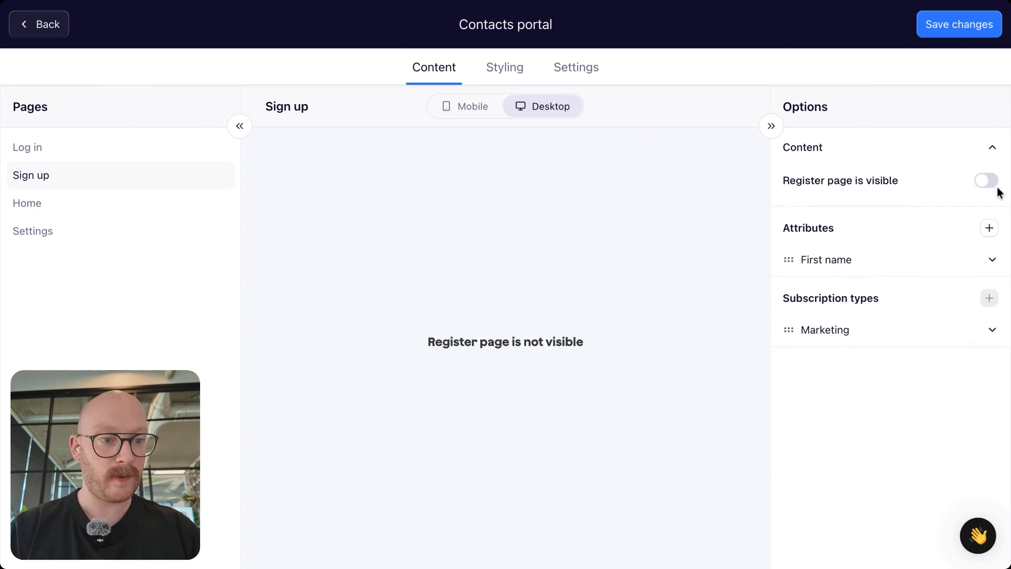
{"action": "left_click", "coordinate": [987, 181]}
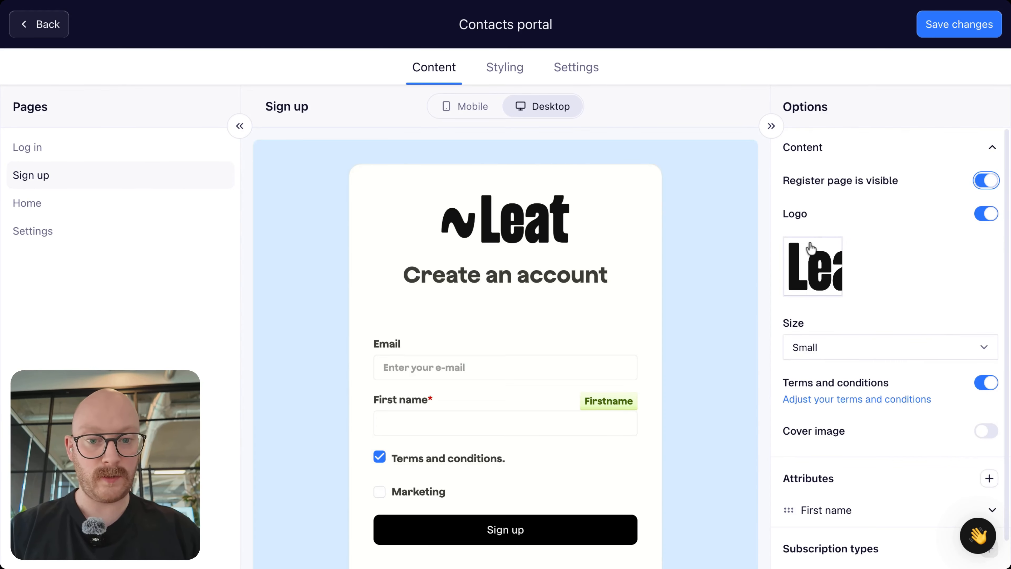
- Set the logo size on the Sign up page to Medium
{"action": "scroll", "coordinate": [856, 259], "scroll_direction": "down", "scroll_amount": 1}
{"action": "left_click", "coordinate": [810, 318]}
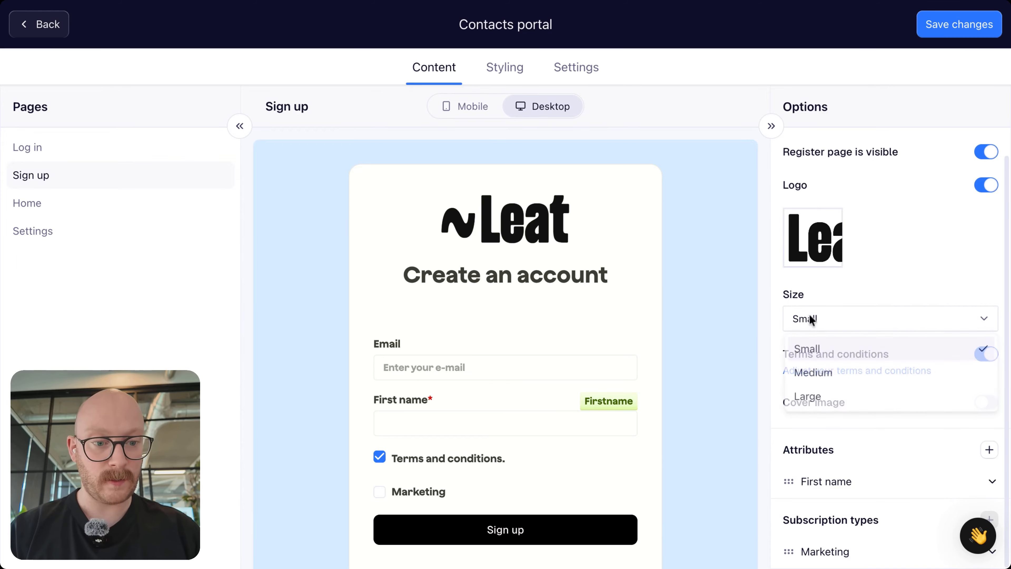
{"action": "left_click", "coordinate": [806, 373]}
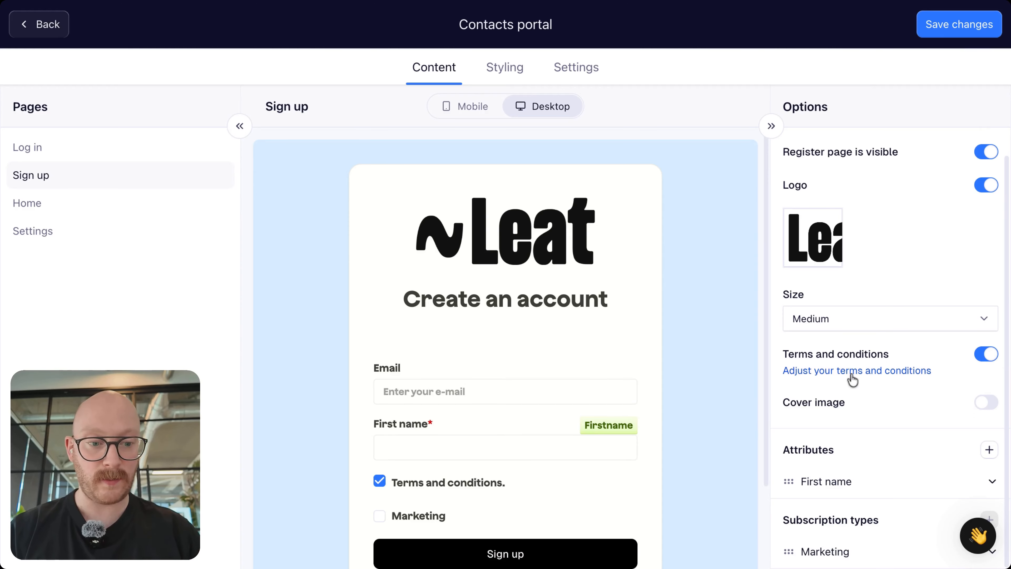
- Enable the Sign up page's cover image and add the coffee photo from the media library
{"action": "left_click", "coordinate": [987, 402]}
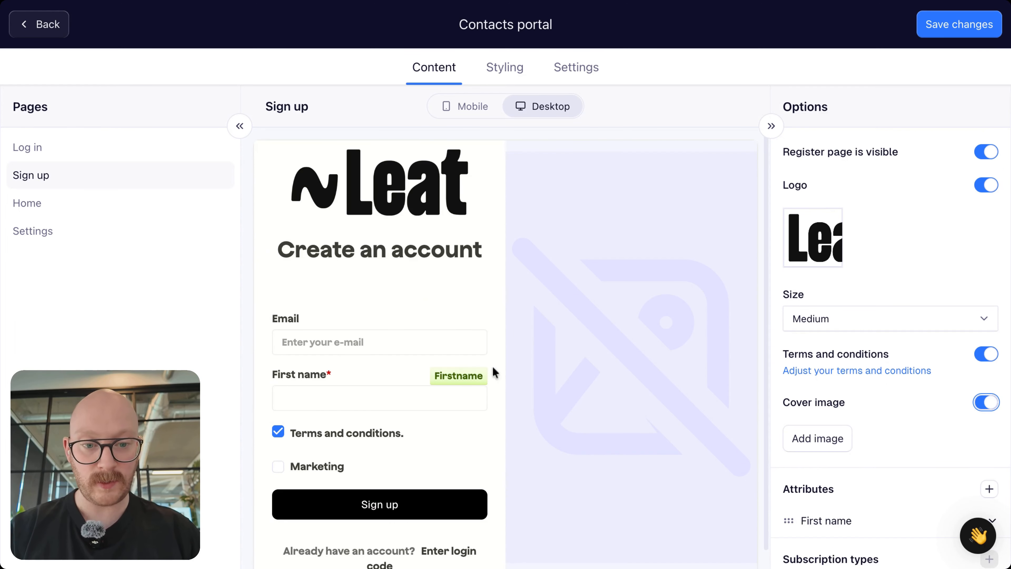
{"action": "left_click", "coordinate": [819, 439]}
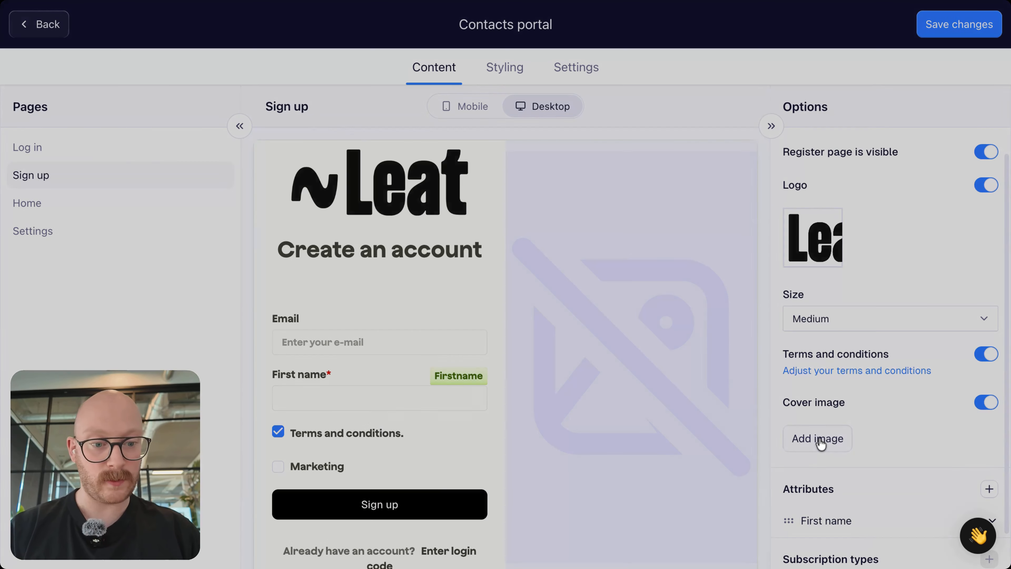
{"action": "left_click", "coordinate": [314, 207]}
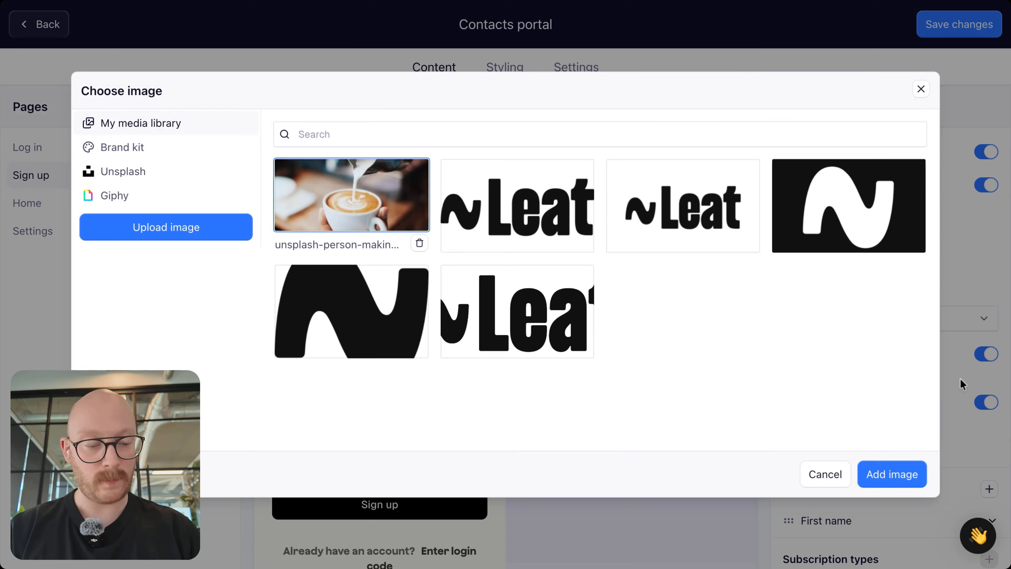
{"action": "left_click", "coordinate": [908, 478]}
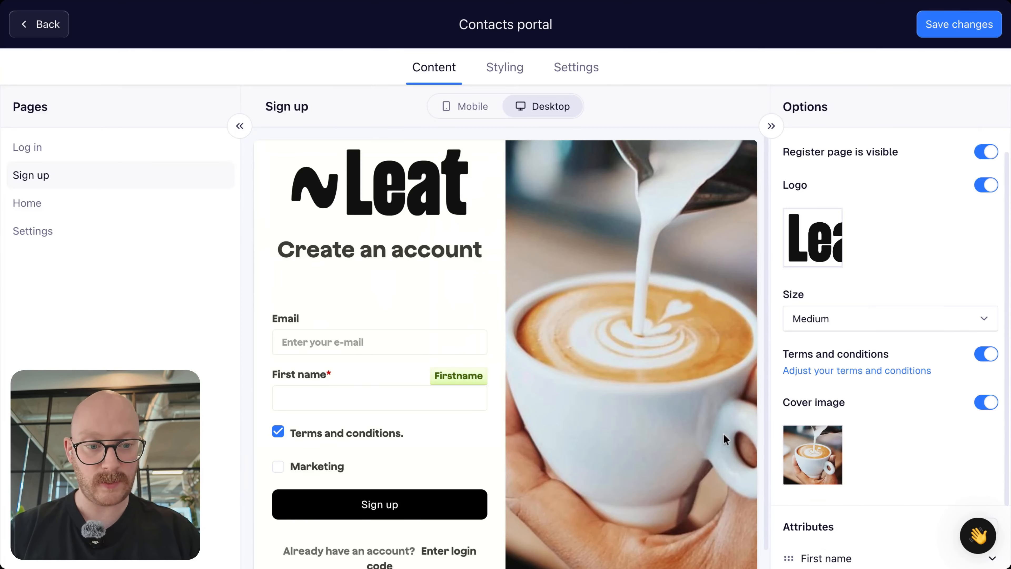
- Add the Phone Number attribute to the Sign up form
{"action": "scroll", "coordinate": [852, 427], "scroll_direction": "down", "scroll_amount": 2}
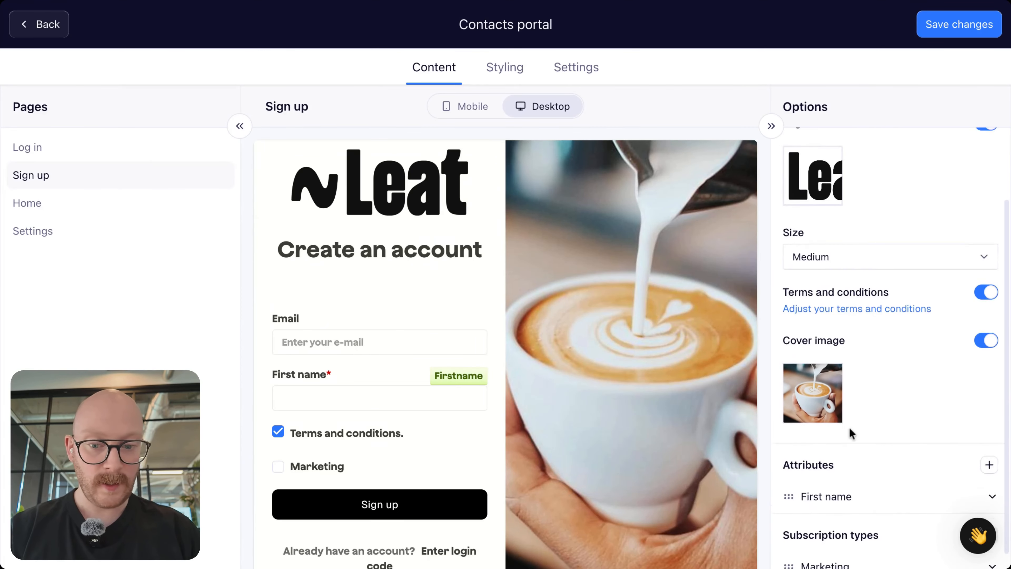
{"action": "scroll", "coordinate": [849, 428], "scroll_direction": "down", "scroll_amount": 1}
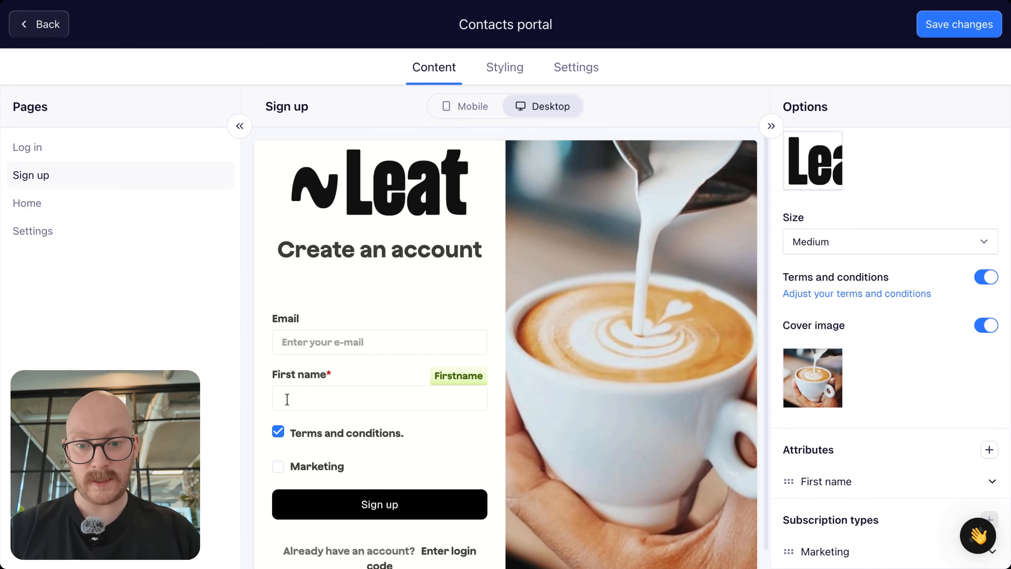
{"action": "left_click", "coordinate": [989, 451]}
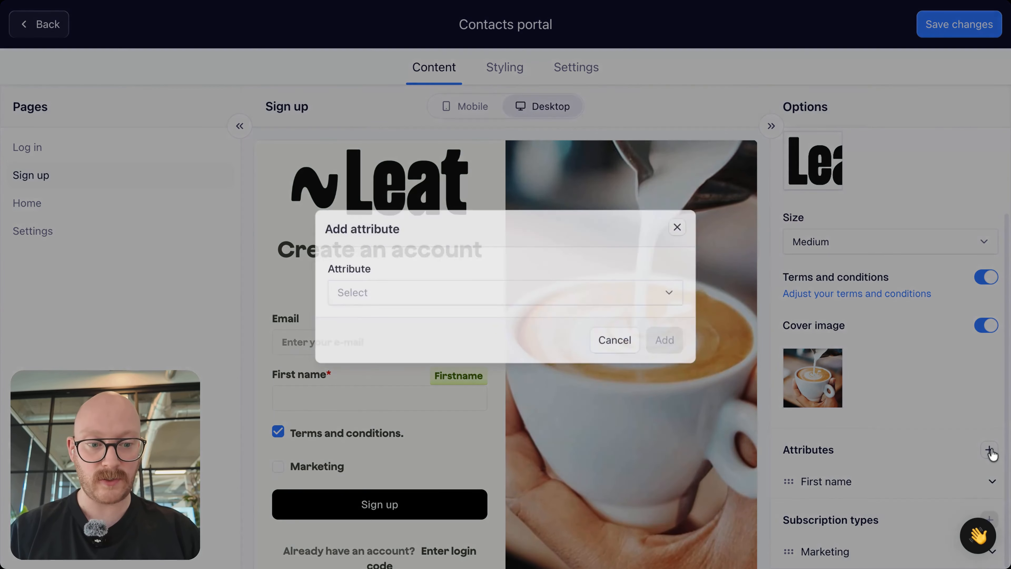
{"action": "left_click", "coordinate": [477, 287]}
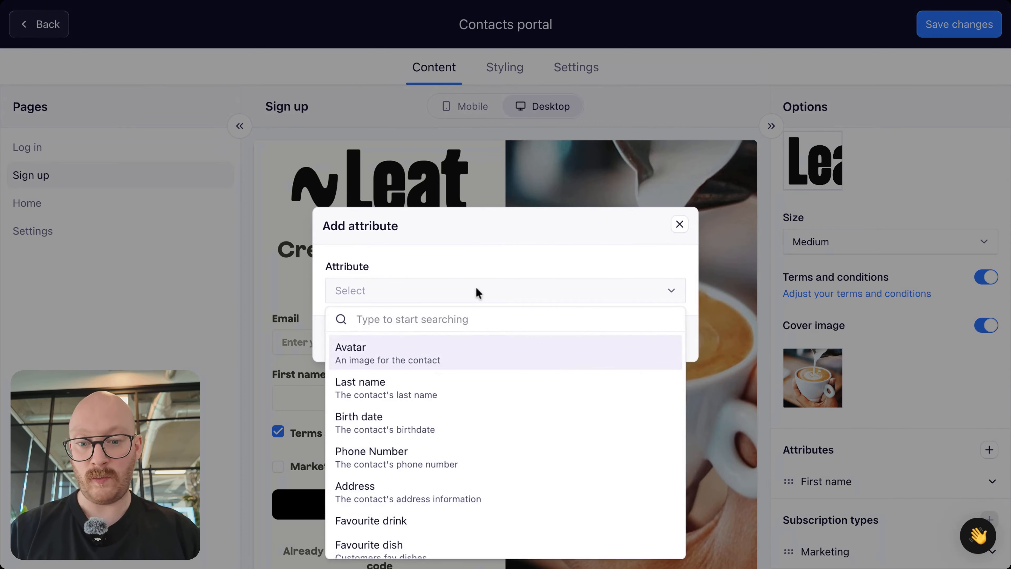
{"action": "left_click", "coordinate": [408, 457]}
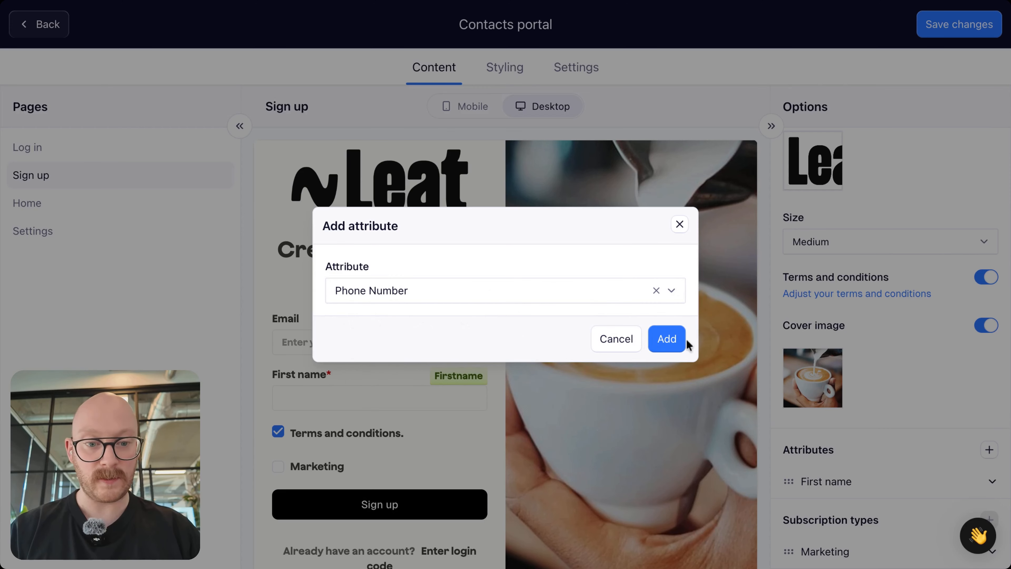
{"action": "left_click", "coordinate": [672, 343]}
{"action": "scroll", "coordinate": [910, 426], "scroll_direction": "down", "scroll_amount": 1}
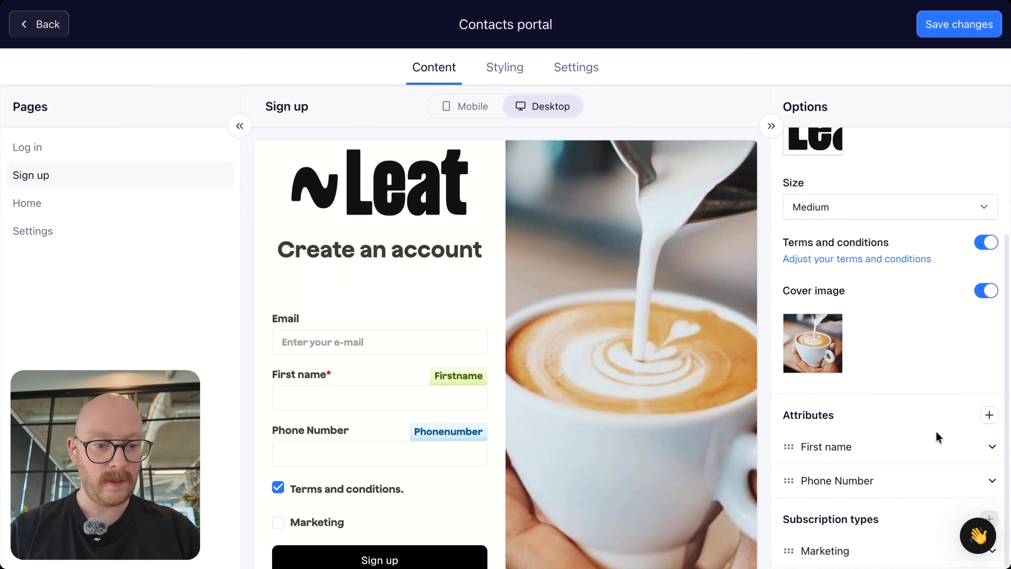
- Make the Phone Number attribute required, and remove it from the Sign up form
{"action": "left_click", "coordinate": [992, 486]}
{"action": "scroll", "coordinate": [880, 489], "scroll_direction": "down", "scroll_amount": 2}
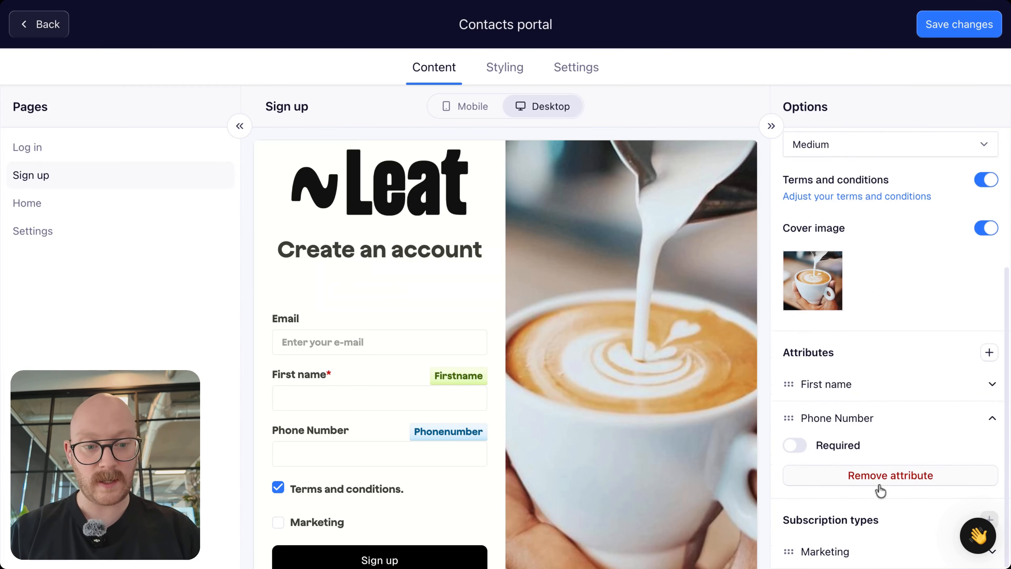
{"action": "left_click", "coordinate": [801, 448]}
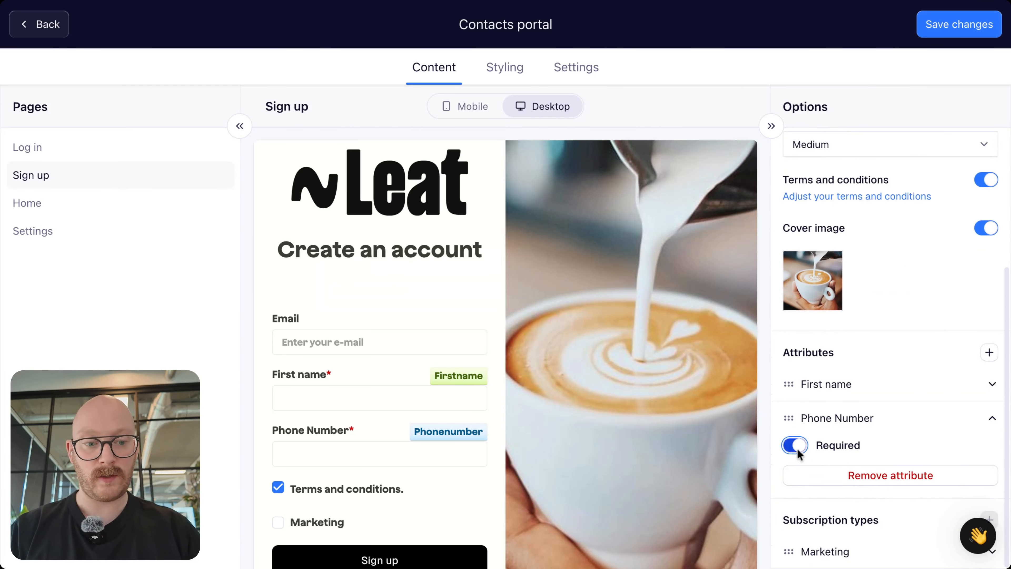
{"action": "left_click", "coordinate": [871, 476]}
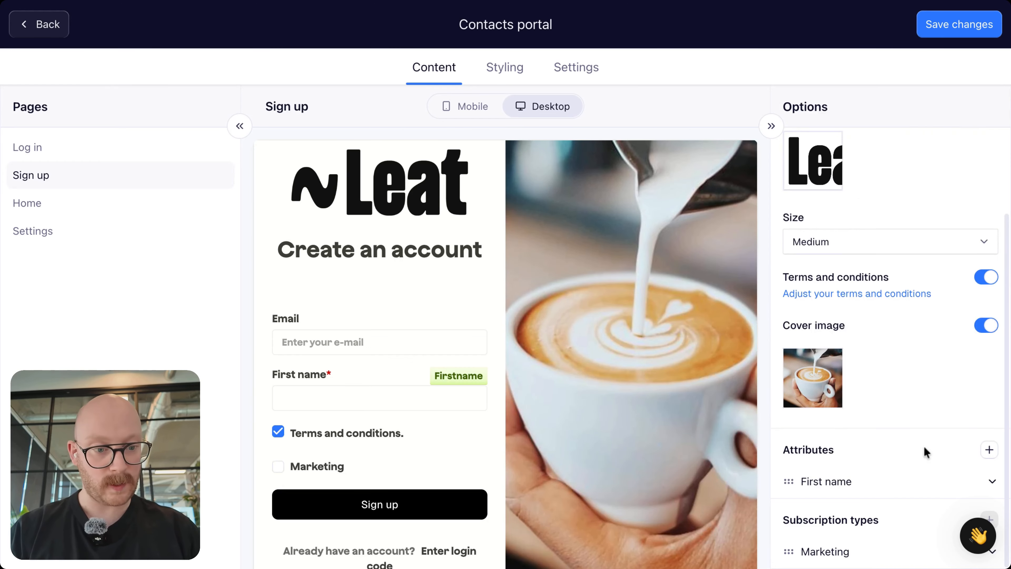
- Remove the First name attribute from the Sign up form
{"action": "left_click", "coordinate": [992, 482]}
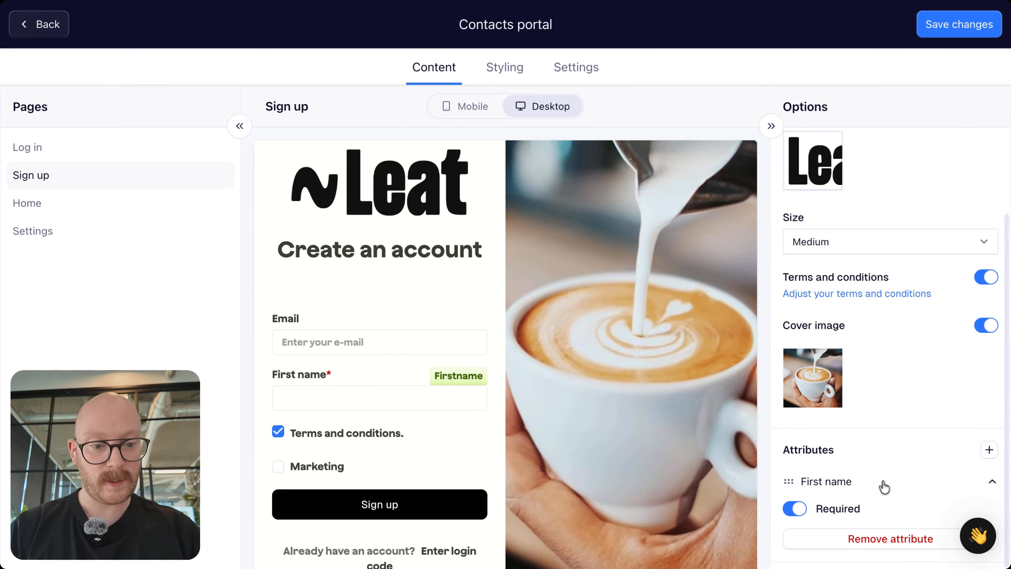
{"action": "scroll", "coordinate": [882, 485], "scroll_direction": "down", "scroll_amount": 1}
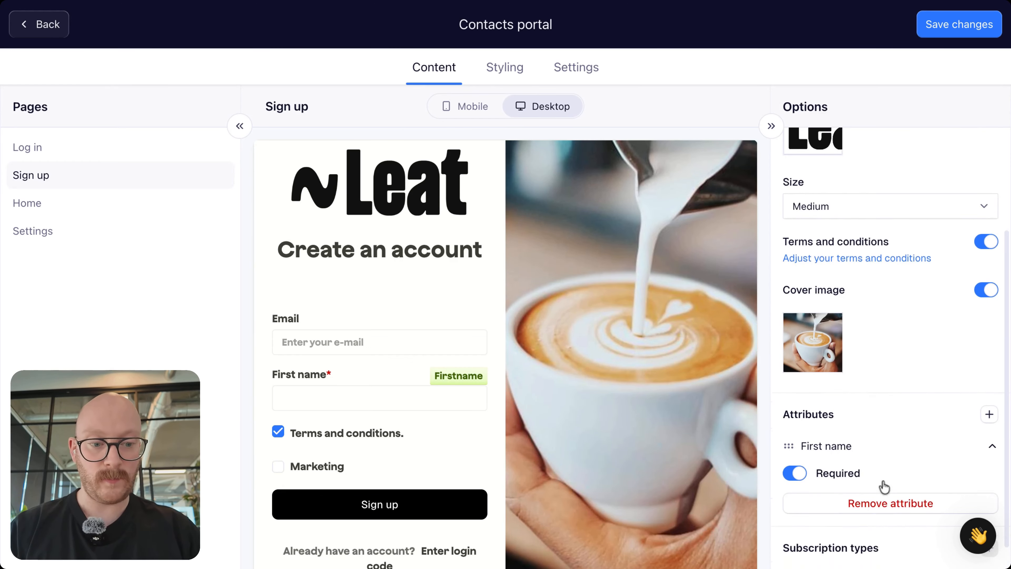
{"action": "left_click", "coordinate": [872, 504]}
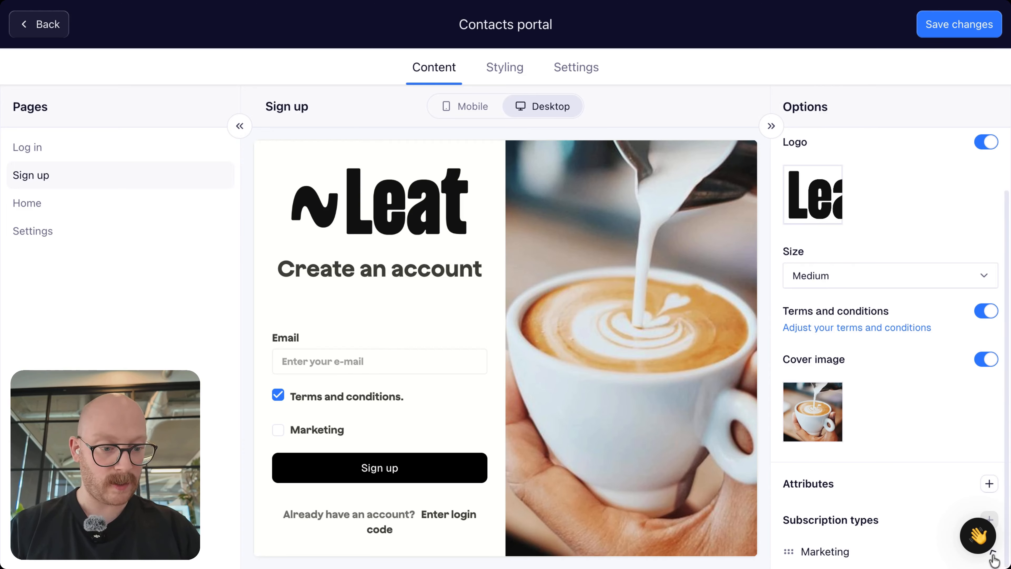
- Set the Marketing subscription type's label to "Subscribe to marketing"
{"action": "left_click", "coordinate": [887, 549]}
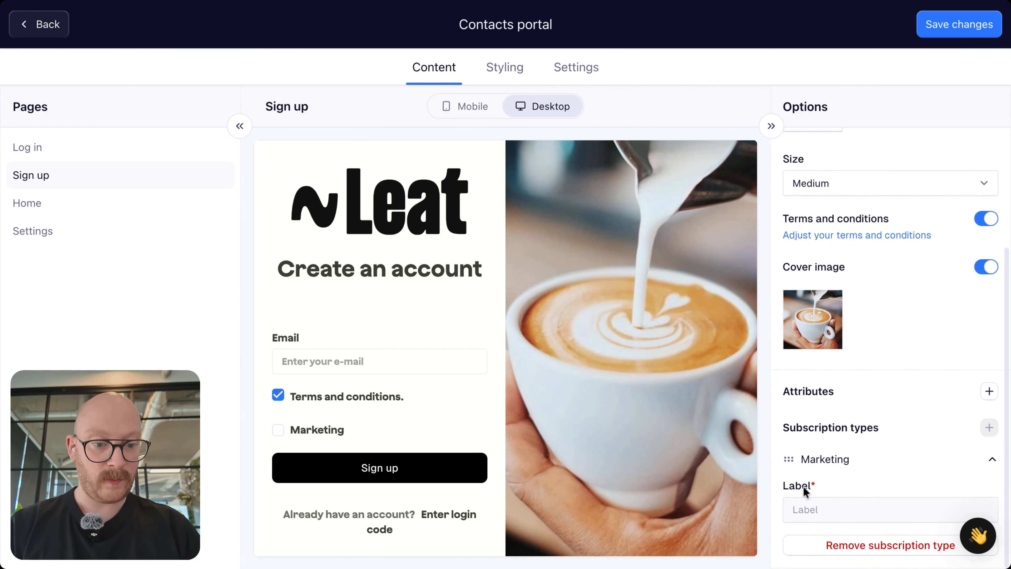
{"action": "left_click", "coordinate": [813, 515]}
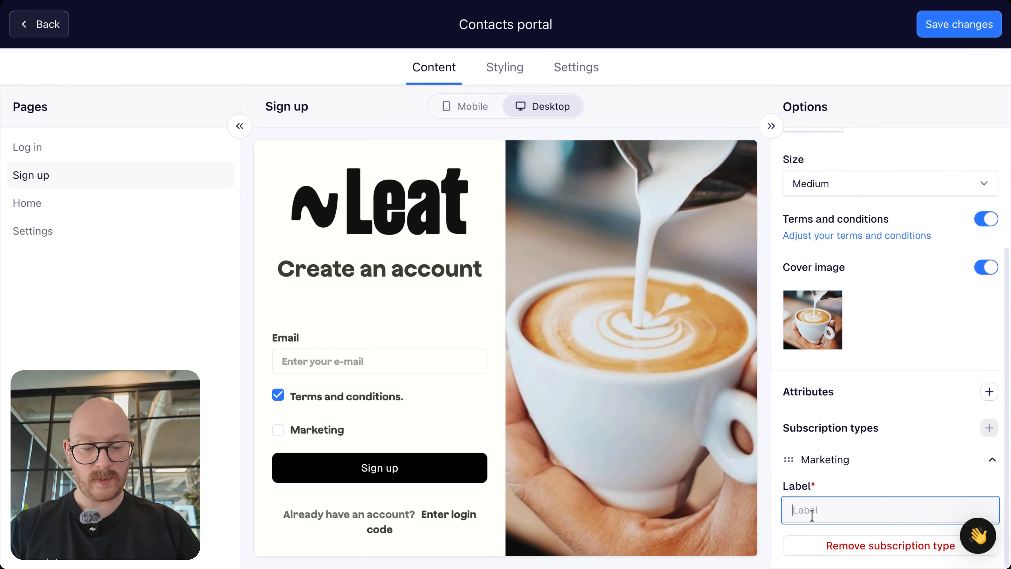
{"action": "type", "text": "M"}
{"action": "key", "text": "BackSpace"}
{"action": "type", "text": "Subs"}
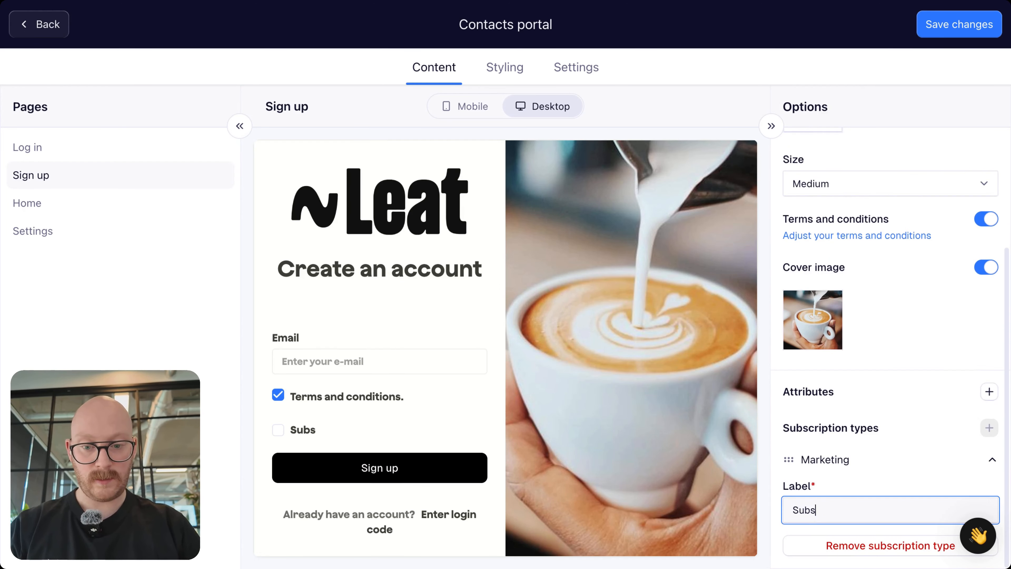
{"action": "type", "text": "cribe to ma"}
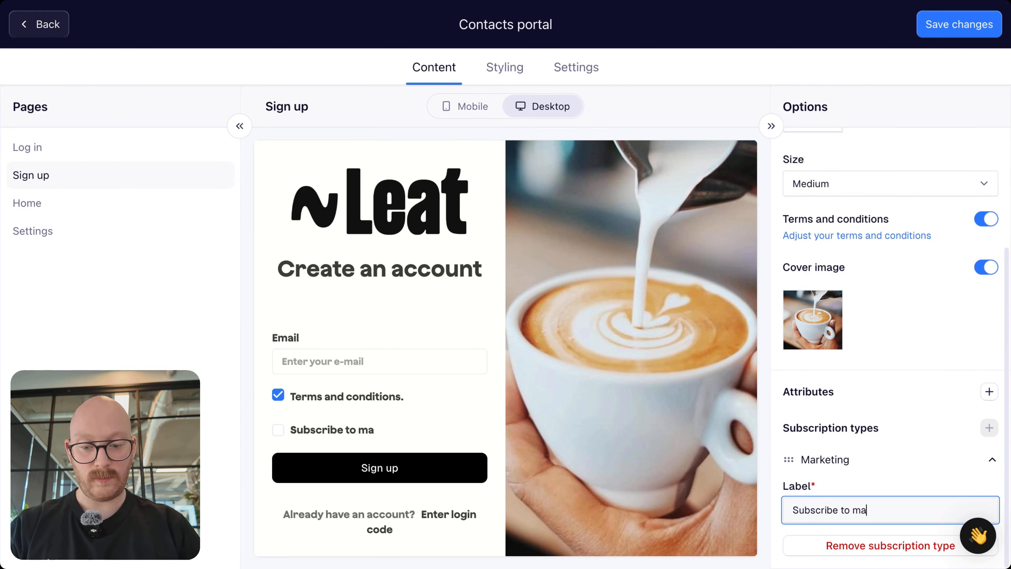
{"action": "type", "text": "rketing"}
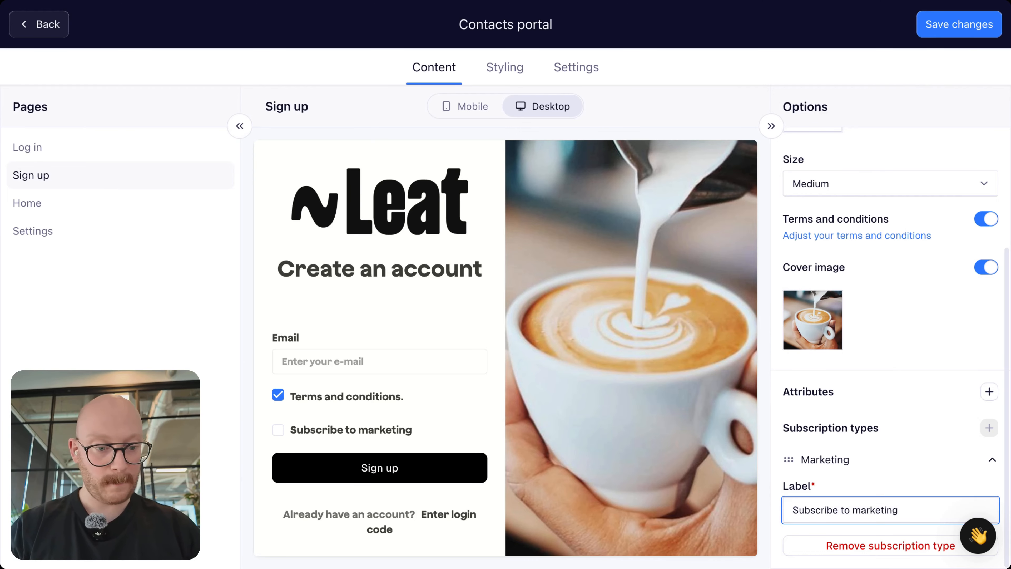
{"action": "left_click", "coordinate": [943, 480]}
{"action": "left_click", "coordinate": [993, 462]}
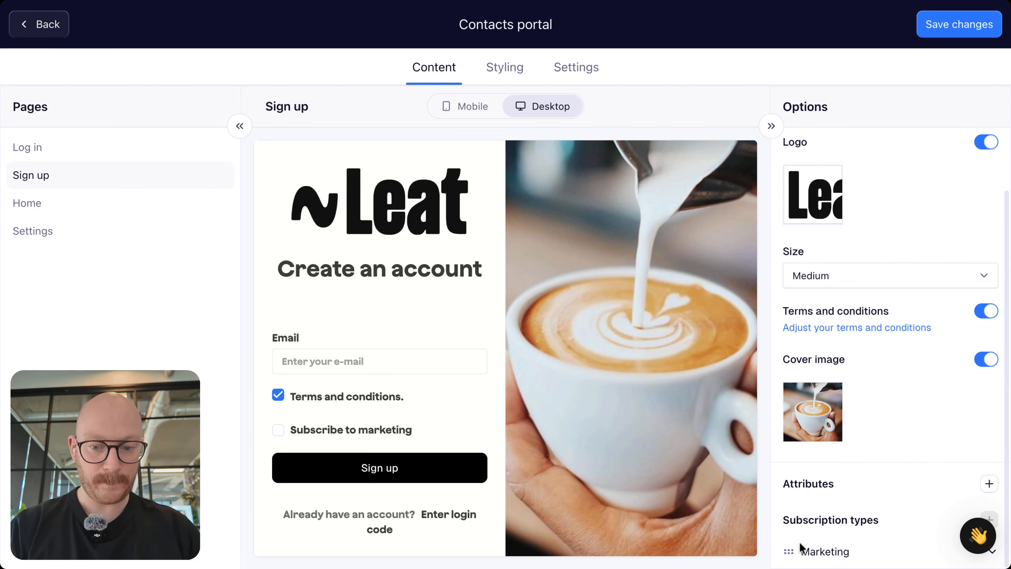
{"action": "left_click", "coordinate": [920, 551]}
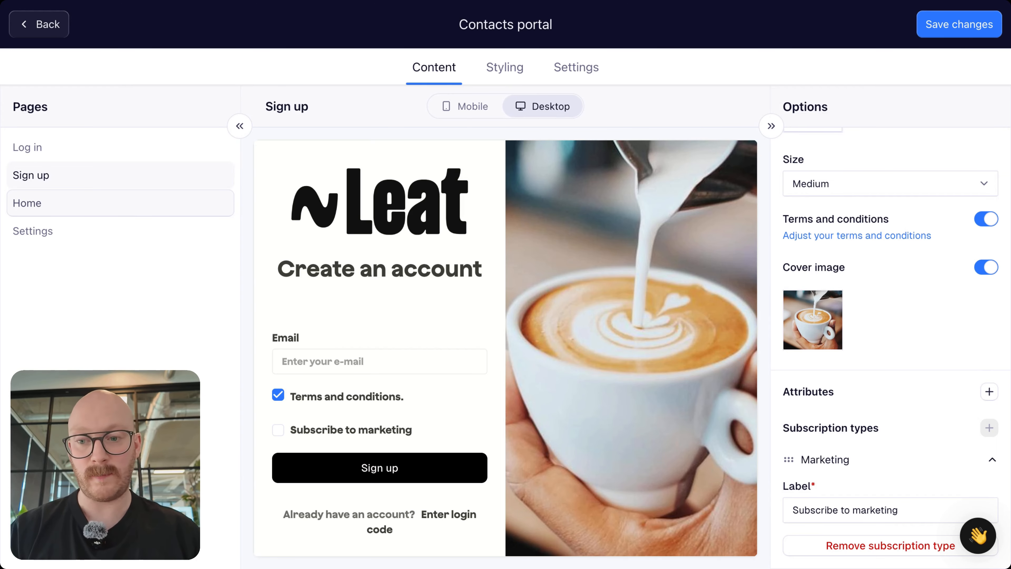
- Open the Home page's content options, and turn its new header off and back on to compare the preview
{"action": "left_click", "coordinate": [189, 203]}
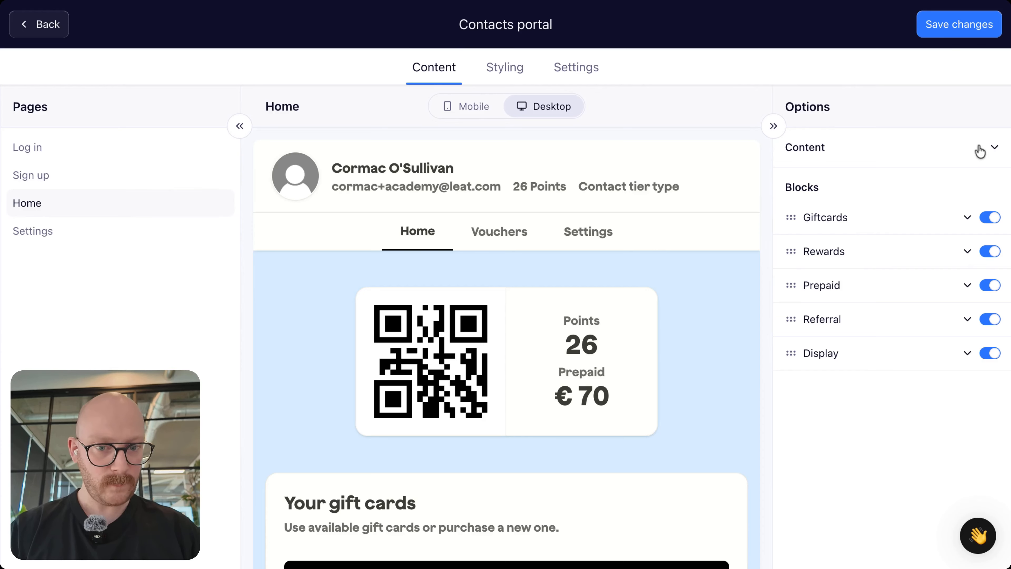
{"action": "left_click", "coordinate": [993, 149]}
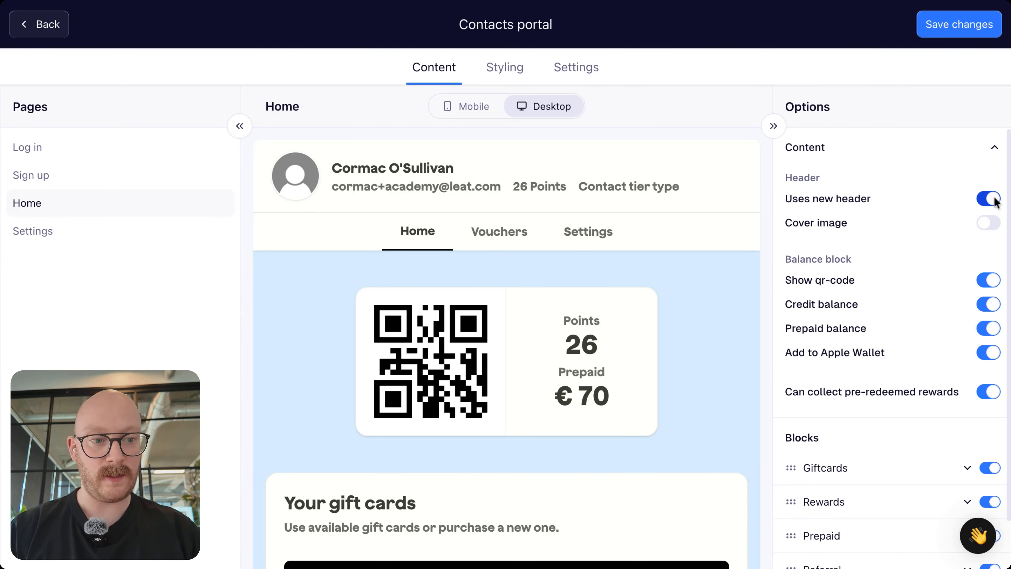
{"action": "left_click", "coordinate": [1004, 198]}
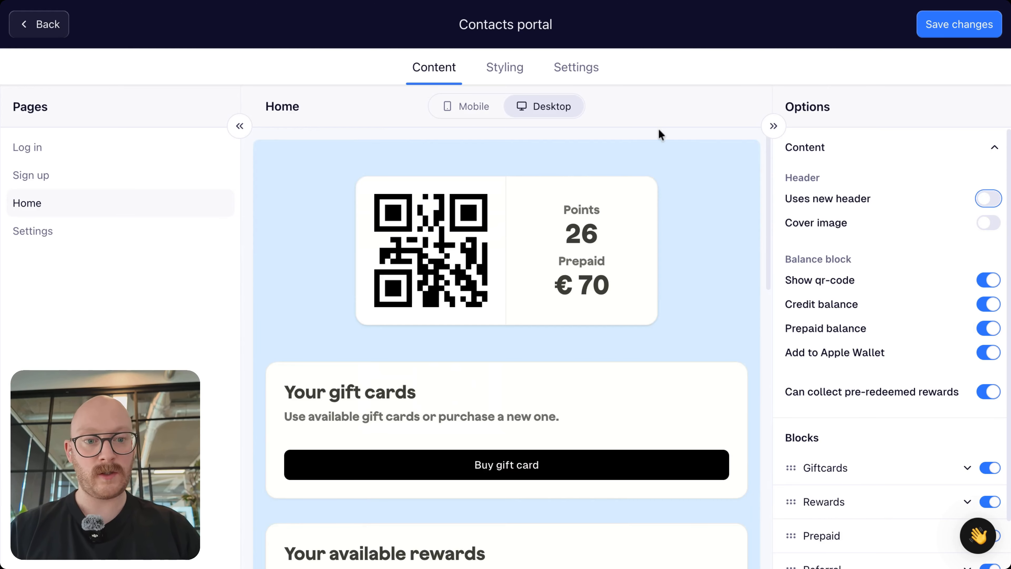
{"action": "left_click", "coordinate": [989, 199]}
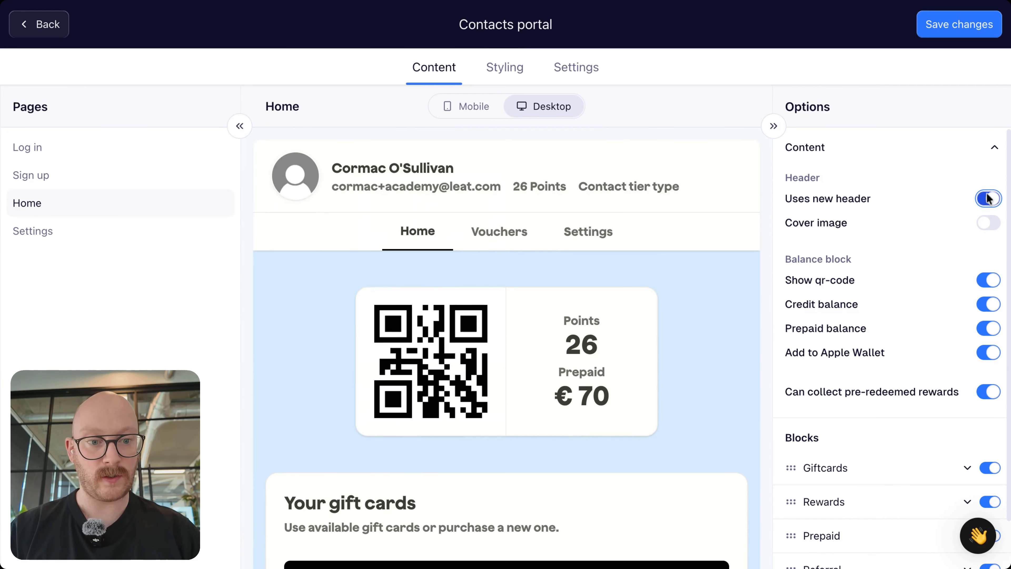
- Enable the Home page's cover image and add the coffee photo from the media library, using the mobile preview
{"action": "left_click", "coordinate": [989, 224]}
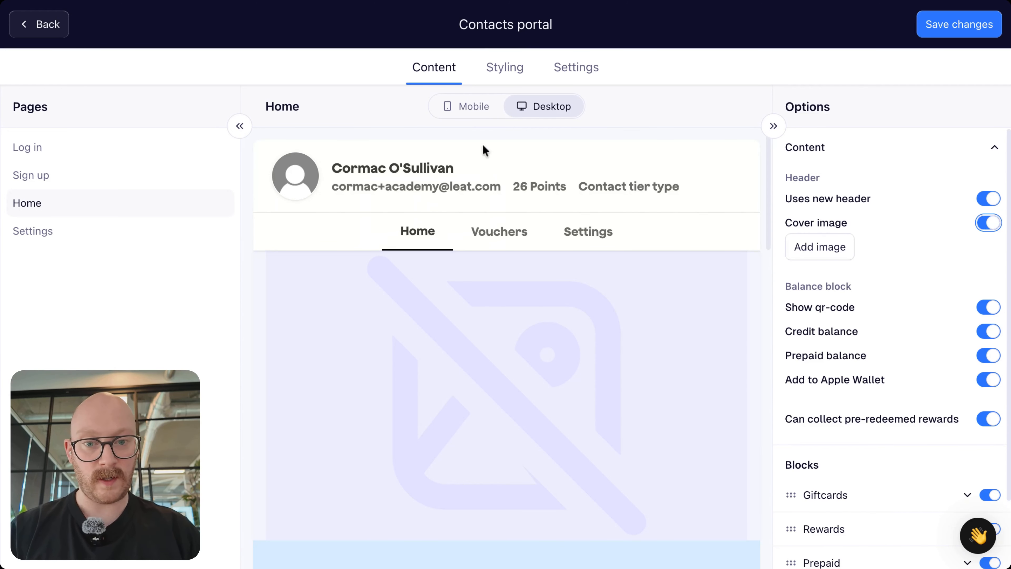
{"action": "left_click", "coordinate": [470, 106]}
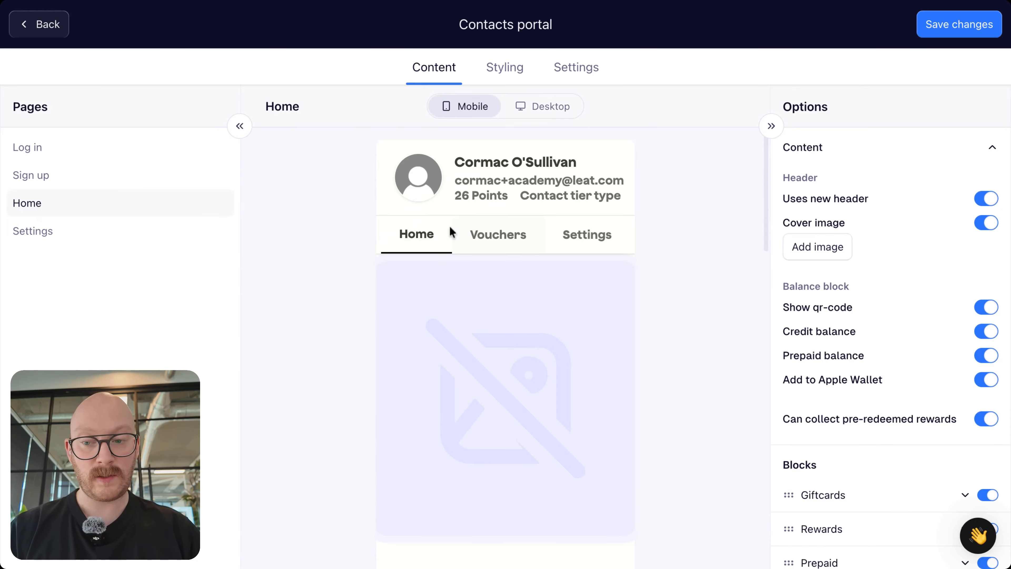
{"action": "scroll", "coordinate": [471, 377], "scroll_direction": "down", "scroll_amount": 4}
{"action": "scroll", "coordinate": [470, 377], "scroll_direction": "up", "scroll_amount": 4}
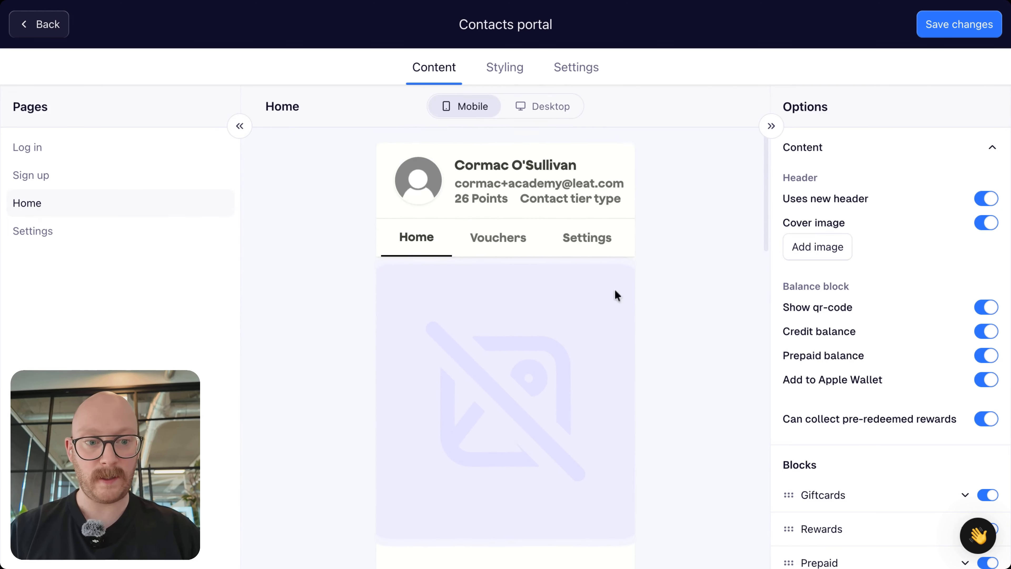
{"action": "left_click", "coordinate": [847, 247]}
{"action": "left_click", "coordinate": [413, 206]}
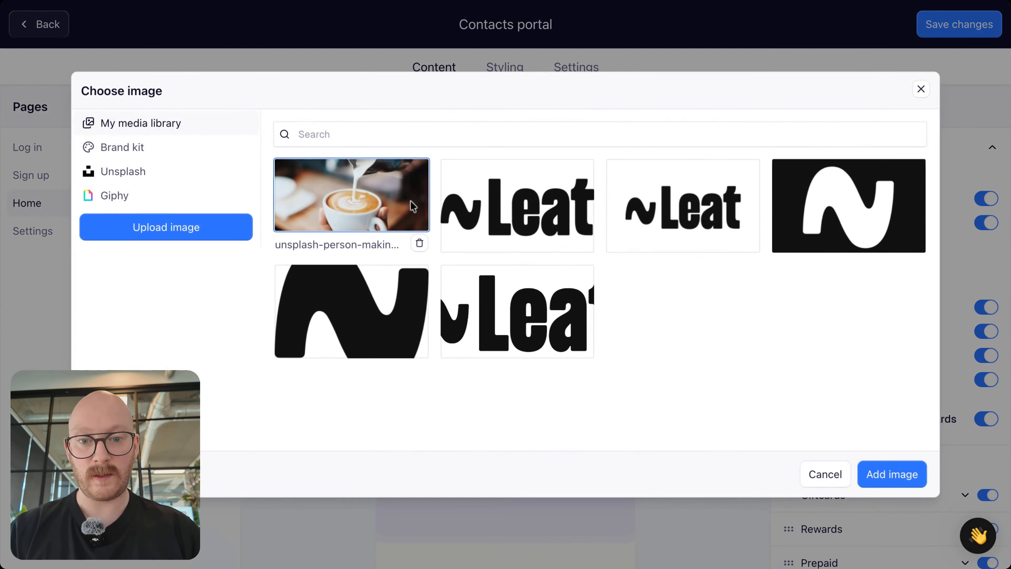
{"action": "left_click", "coordinate": [912, 472]}
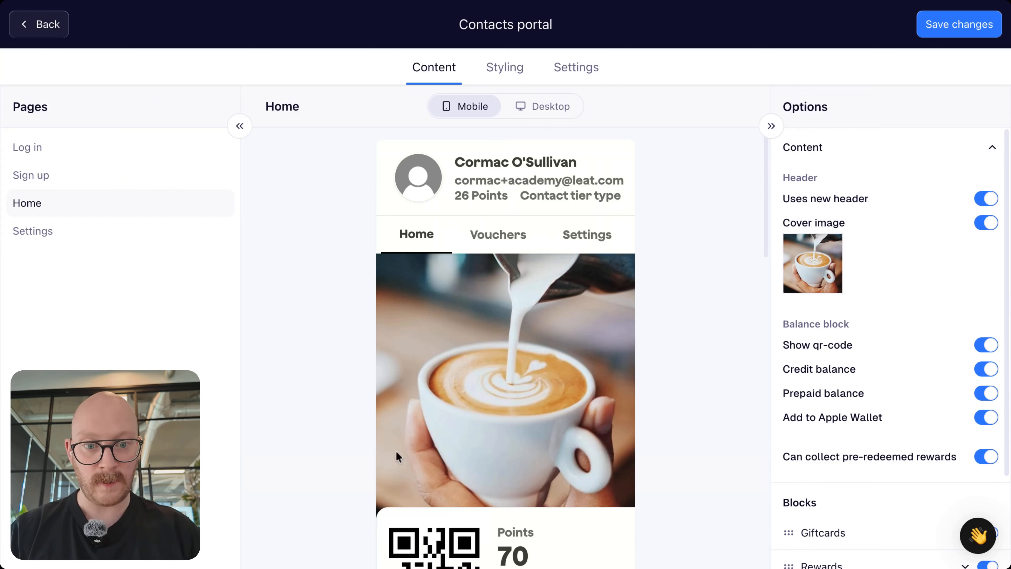
- Check the Home page's cover image in the desktop preview and disable it
{"action": "left_click", "coordinate": [554, 106]}
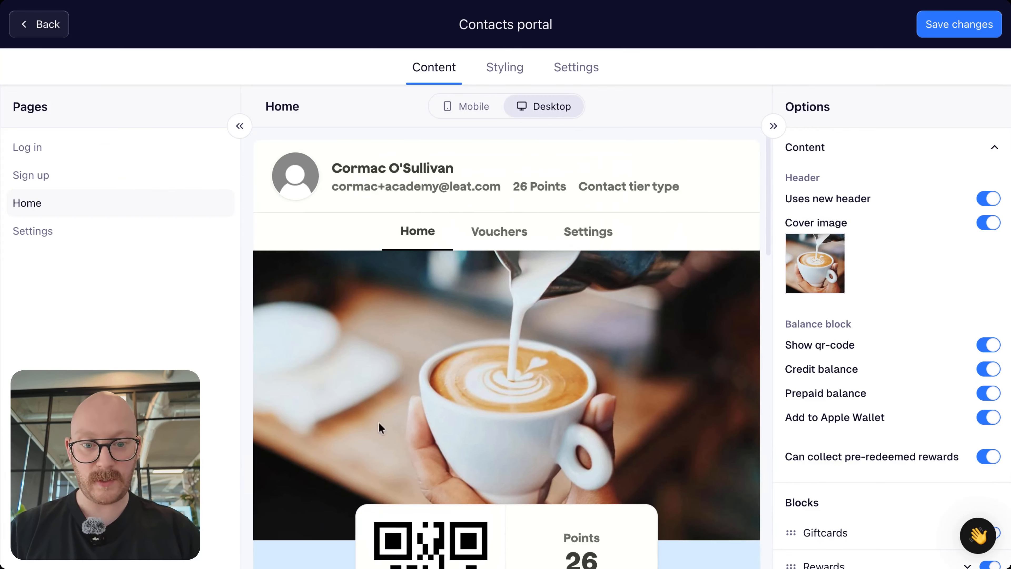
{"action": "left_click", "coordinate": [988, 222]}
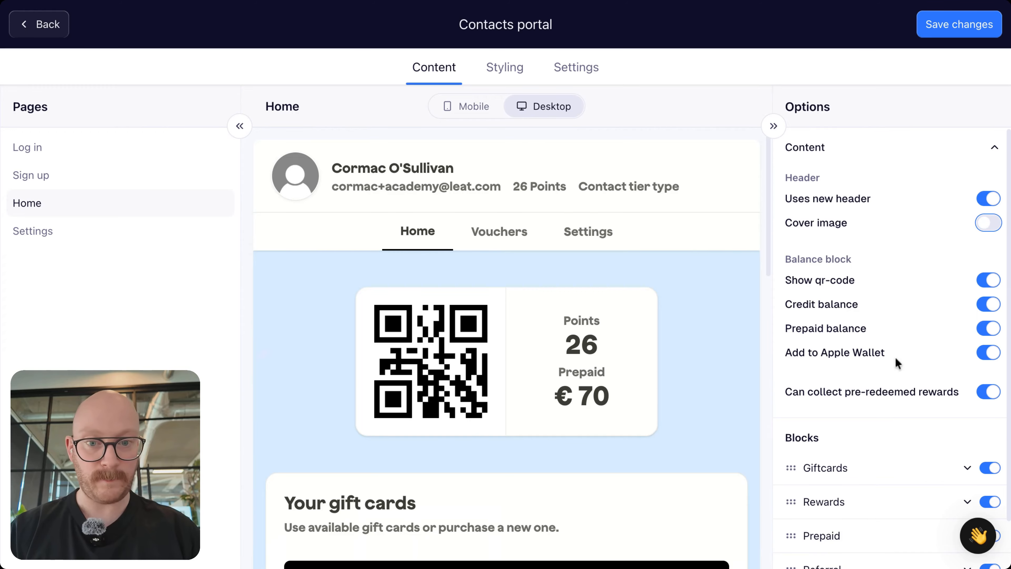
- Switch to the mobile preview, review the Home page's balance block options, collapse the content options, and look through the page's blocks
{"action": "left_click", "coordinate": [465, 105]}
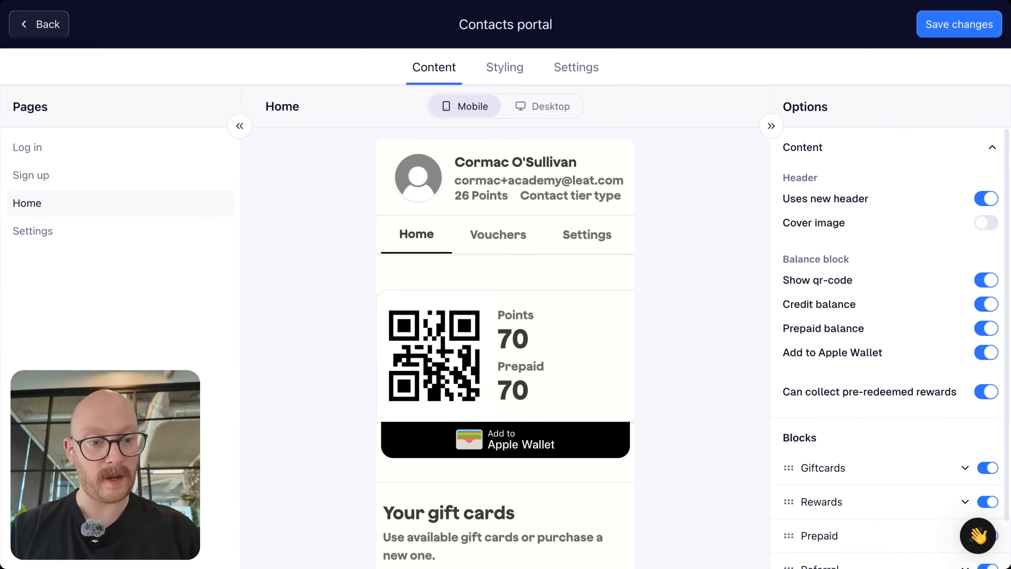
{"action": "scroll", "coordinate": [881, 436], "scroll_direction": "down", "scroll_amount": 1}
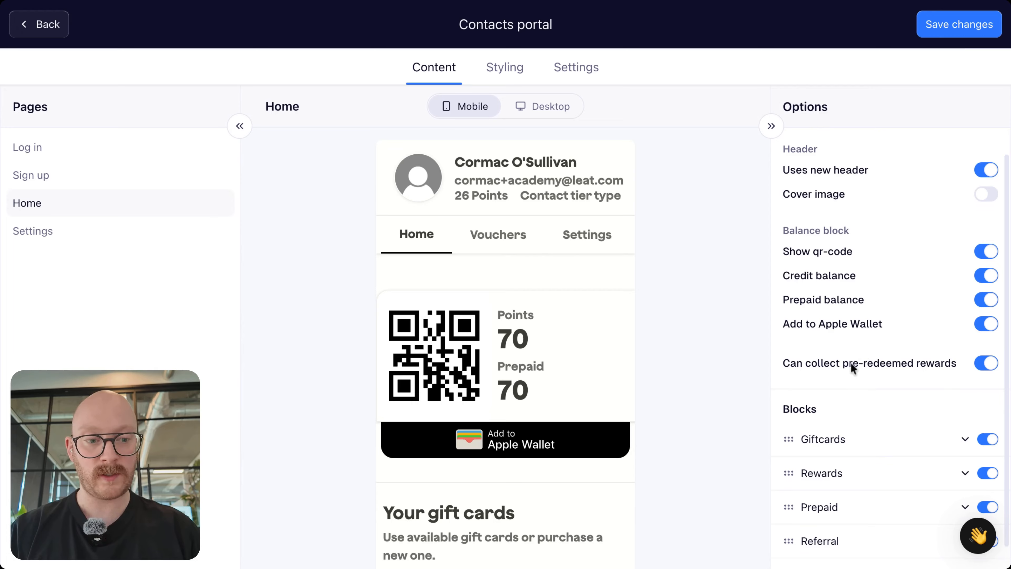
{"action": "scroll", "coordinate": [902, 305], "scroll_direction": "up", "scroll_amount": 1}
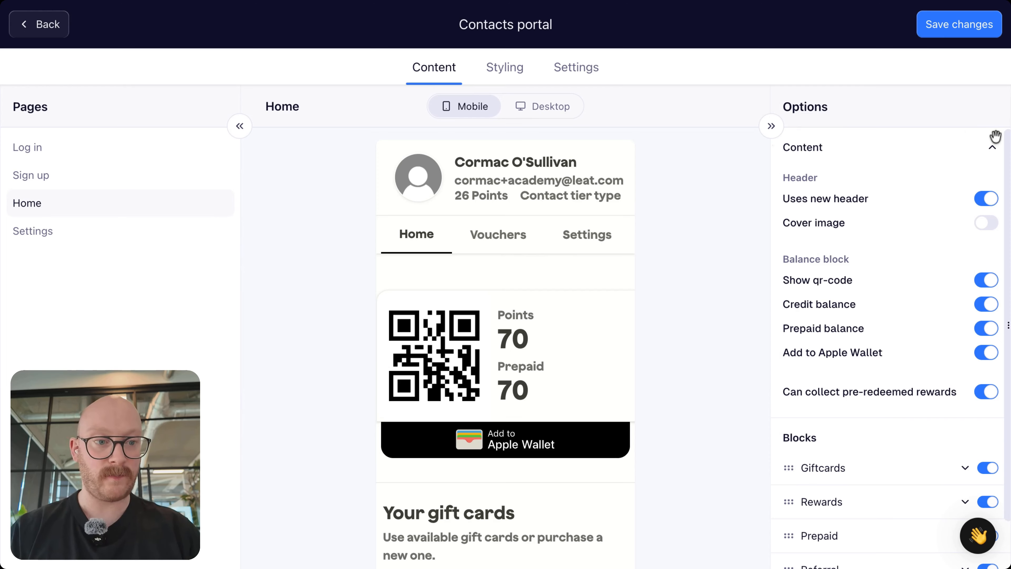
{"action": "left_click", "coordinate": [986, 148]}
{"action": "scroll", "coordinate": [454, 395], "scroll_direction": "down", "scroll_amount": 3}
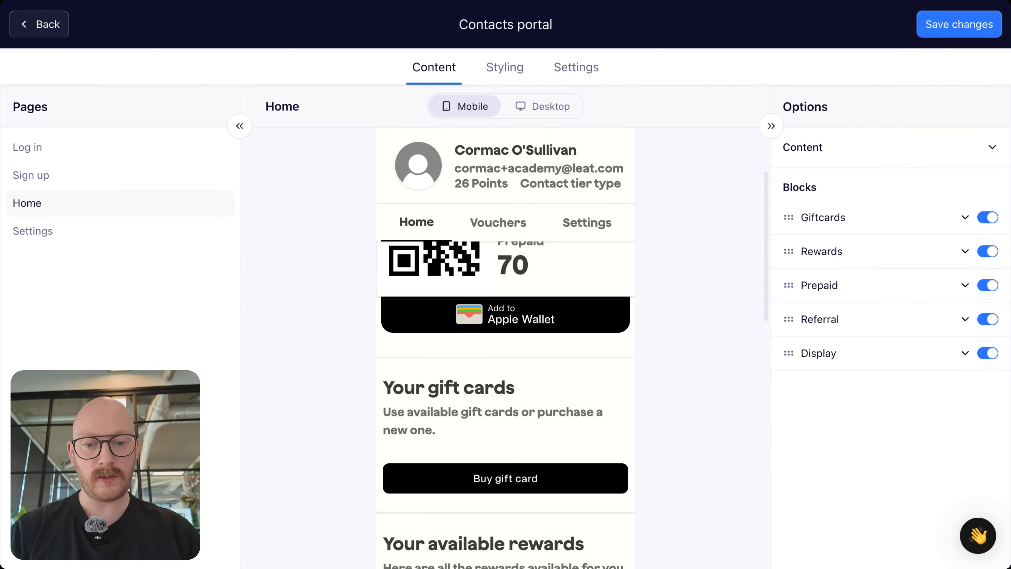
{"action": "scroll", "coordinate": [470, 407], "scroll_direction": "down", "scroll_amount": 4}
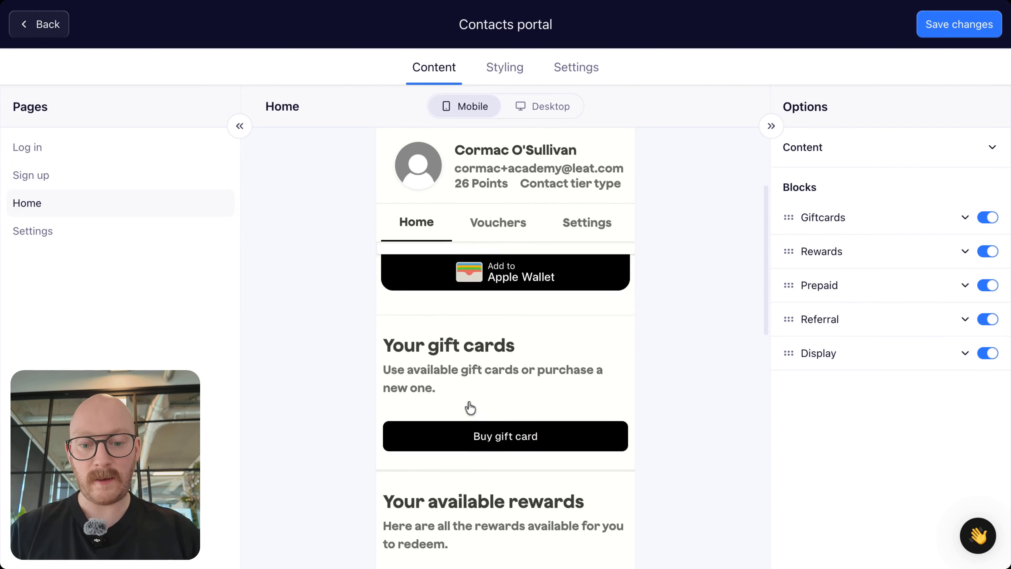
- Examine the gift cards, rewards, prepaid, referral and display blocks in the Home page's mobile preview
{"action": "scroll", "coordinate": [517, 426], "scroll_direction": "down", "scroll_amount": 4}
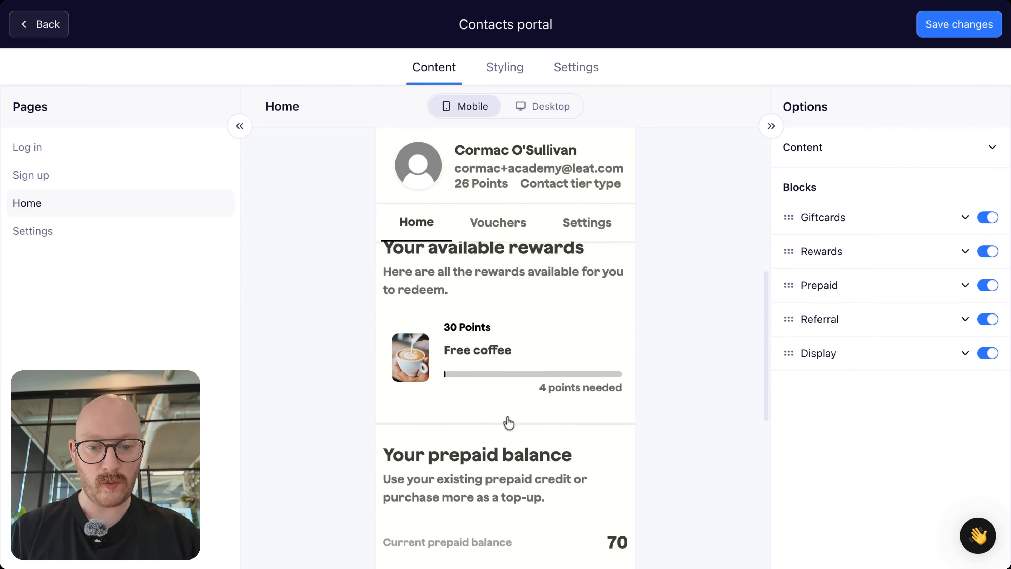
{"action": "scroll", "coordinate": [478, 480], "scroll_direction": "down", "scroll_amount": 4}
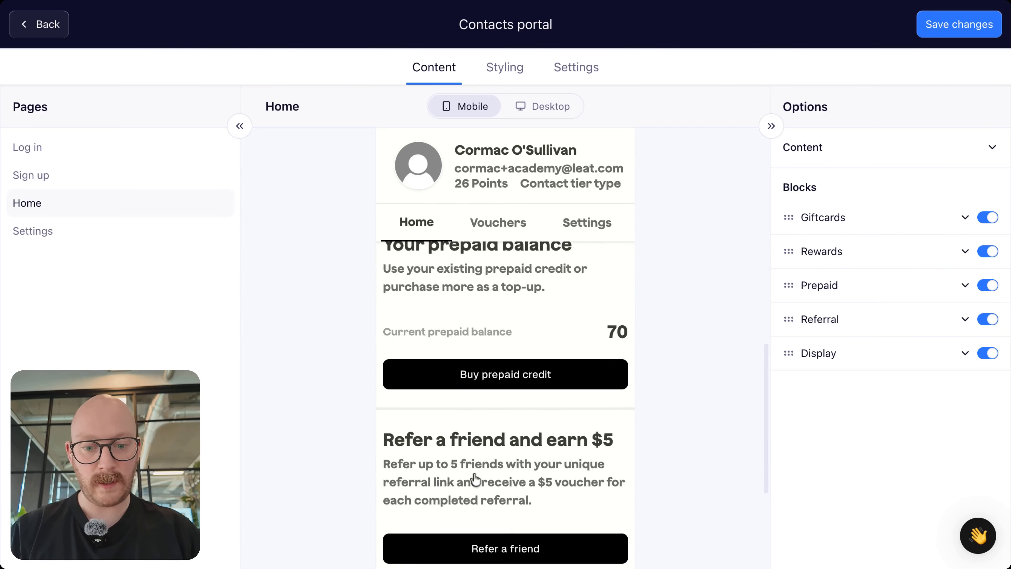
{"action": "scroll", "coordinate": [446, 493], "scroll_direction": "down", "scroll_amount": 5}
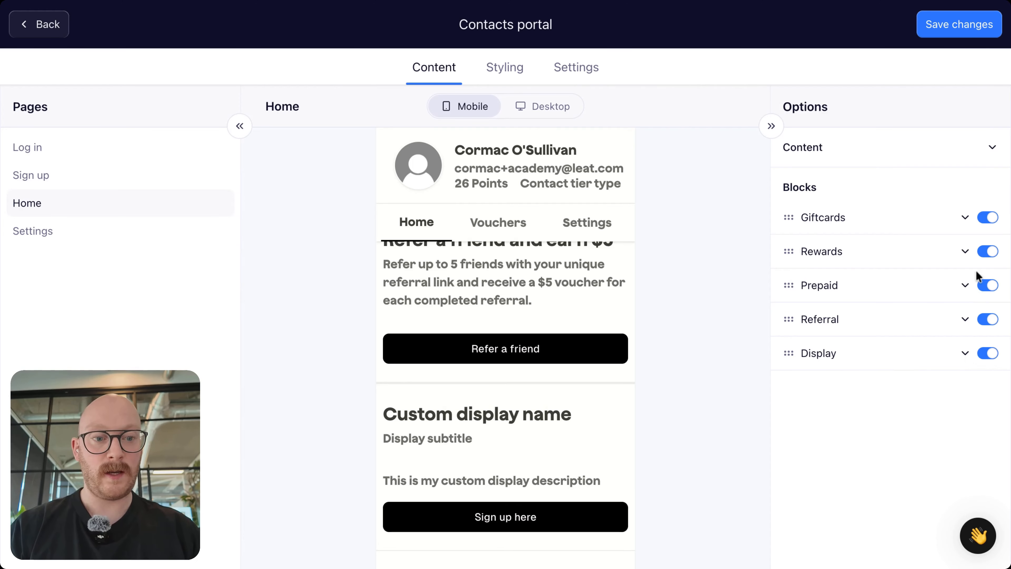
{"action": "scroll", "coordinate": [526, 345], "scroll_direction": "up", "scroll_amount": 3}
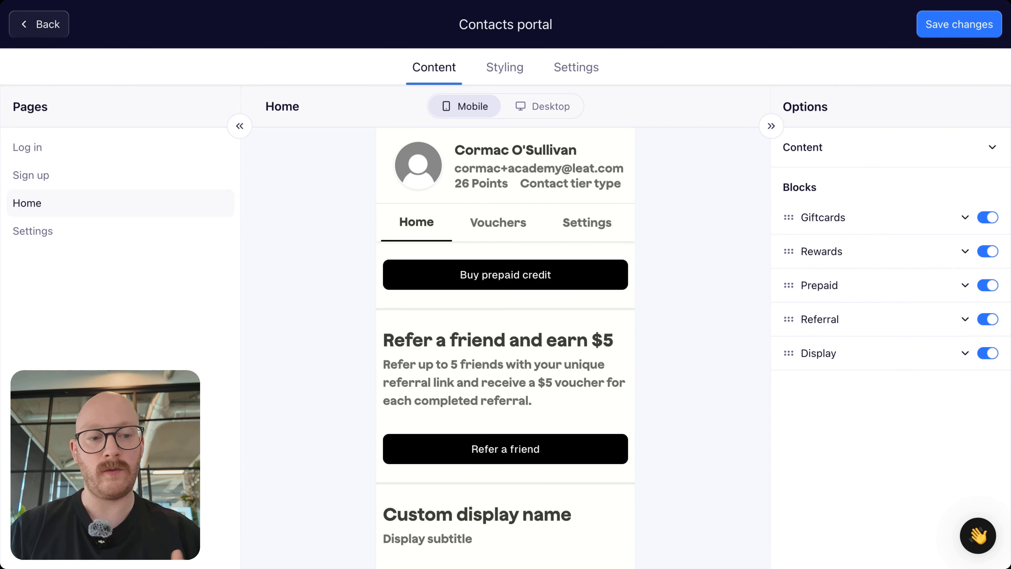
{"action": "scroll", "coordinate": [550, 351], "scroll_direction": "up", "scroll_amount": 5}
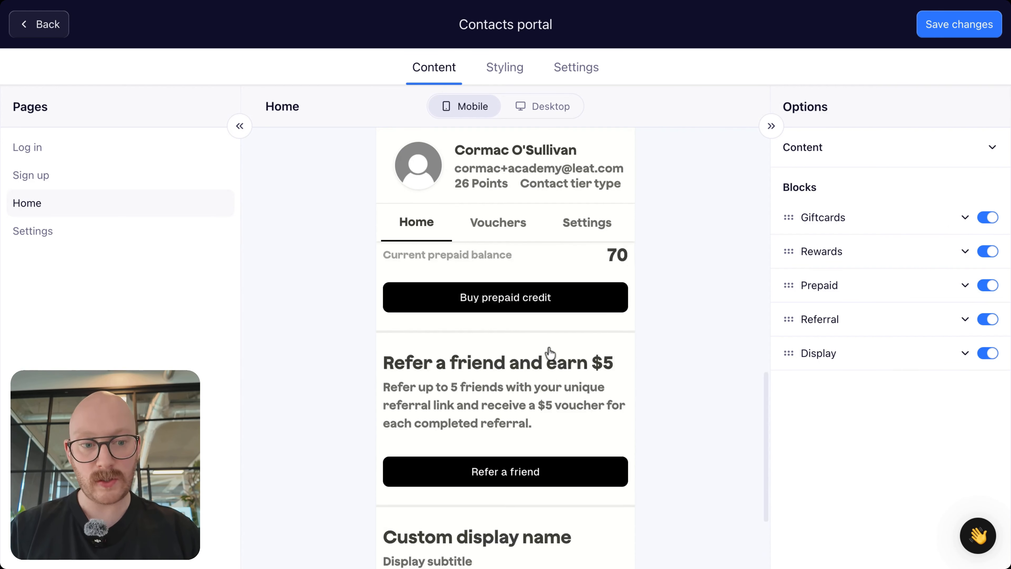
{"action": "scroll", "coordinate": [550, 353], "scroll_direction": "up", "scroll_amount": 8}
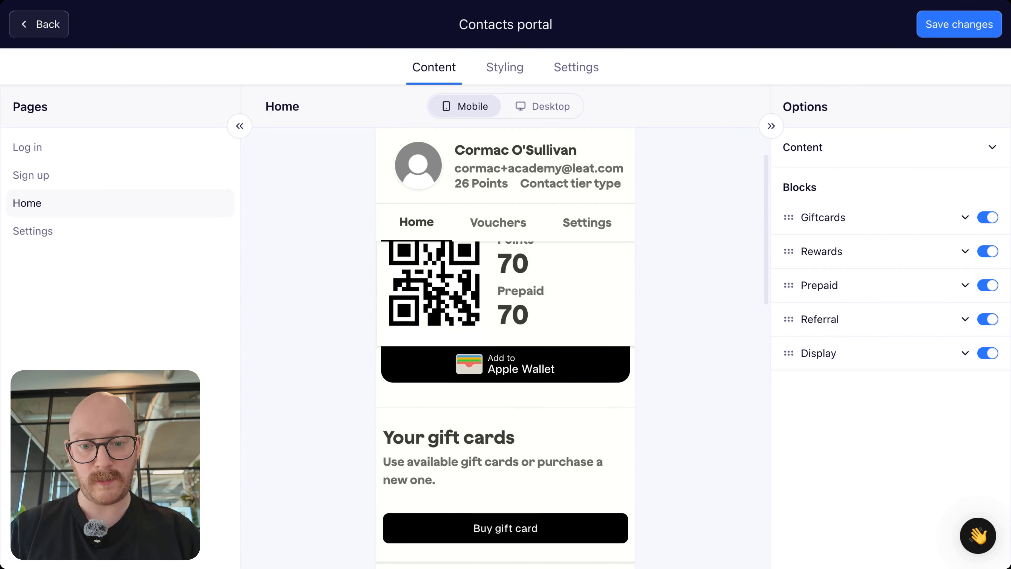
- Change the Giftcards block's title to "Your current gift cards"
{"action": "left_click", "coordinate": [963, 217]}
{"action": "left_click_drag", "start_coordinate": [874, 275], "coordinate": [782, 275]}
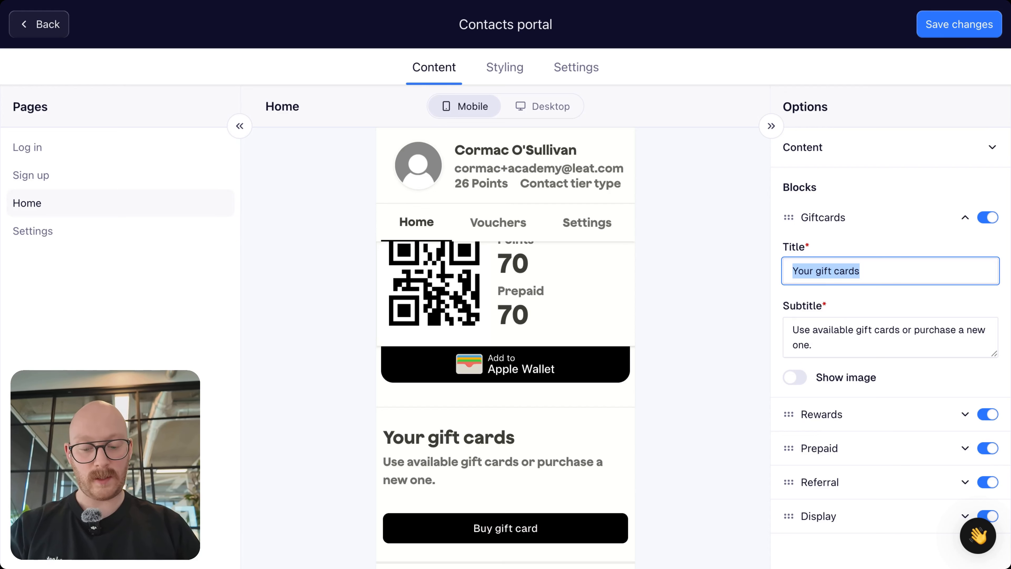
{"action": "type", "text": "Your c"}
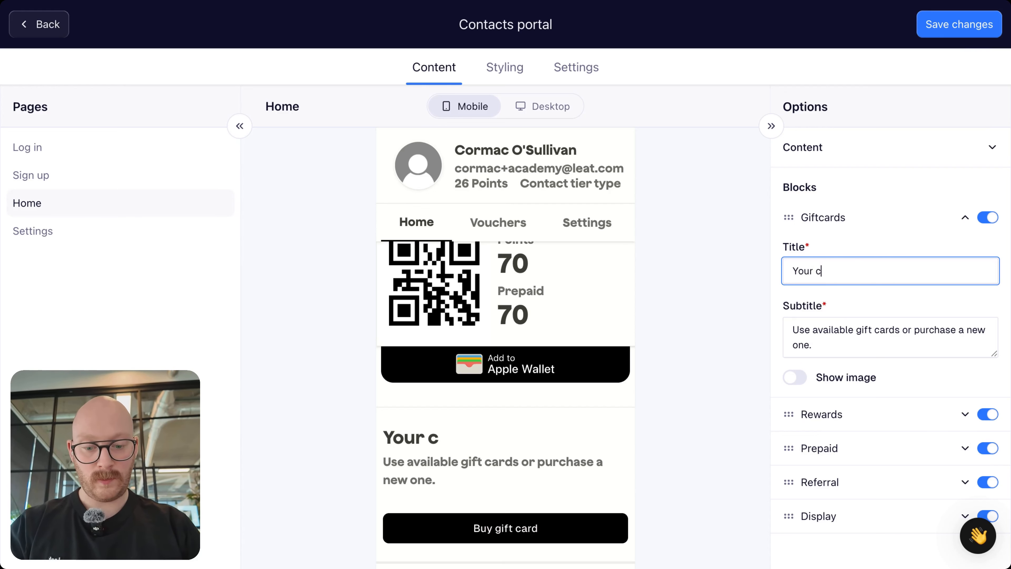
{"action": "type", "text": "urrenty"}
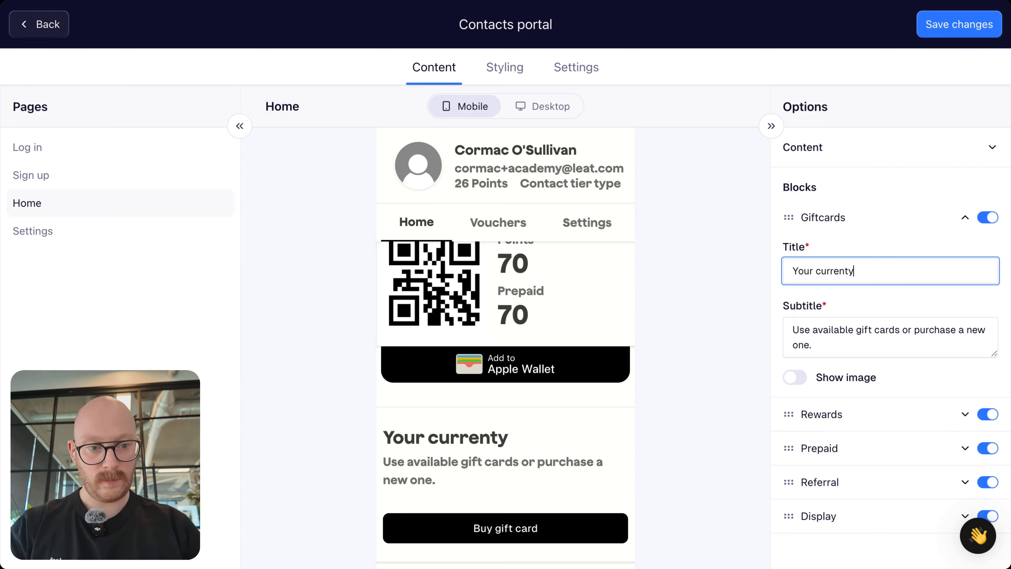
{"action": "key", "text": "BackSpace"}
{"action": "type", "text": "gift cards"}
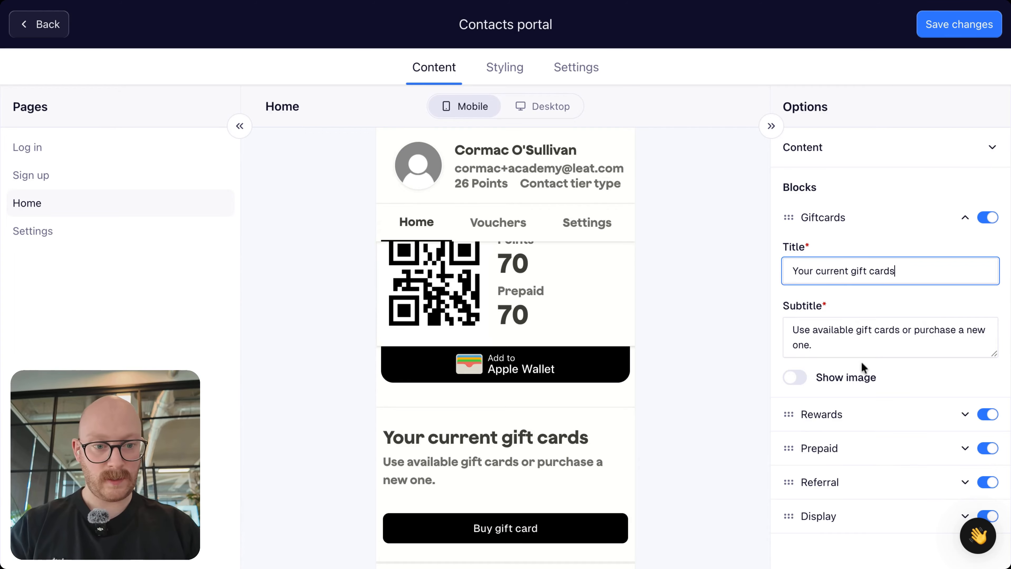
- Replace the Giftcards block's subtitle with "Purchase a new gift card or use your existing one."
{"action": "left_click", "coordinate": [874, 336]}
{"action": "key", "text": "ctrl+a"}
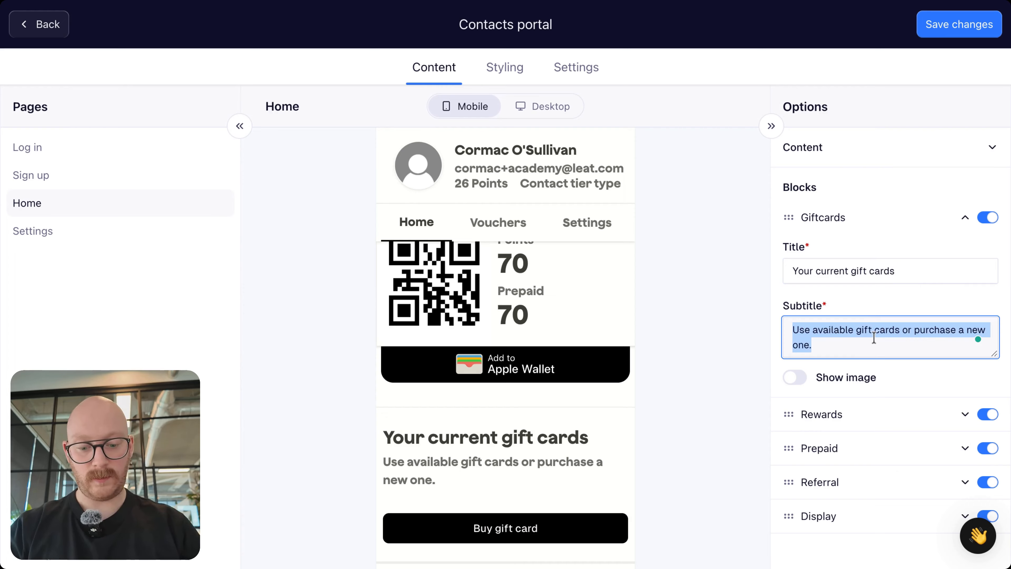
{"action": "type", "text": "Purchase"}
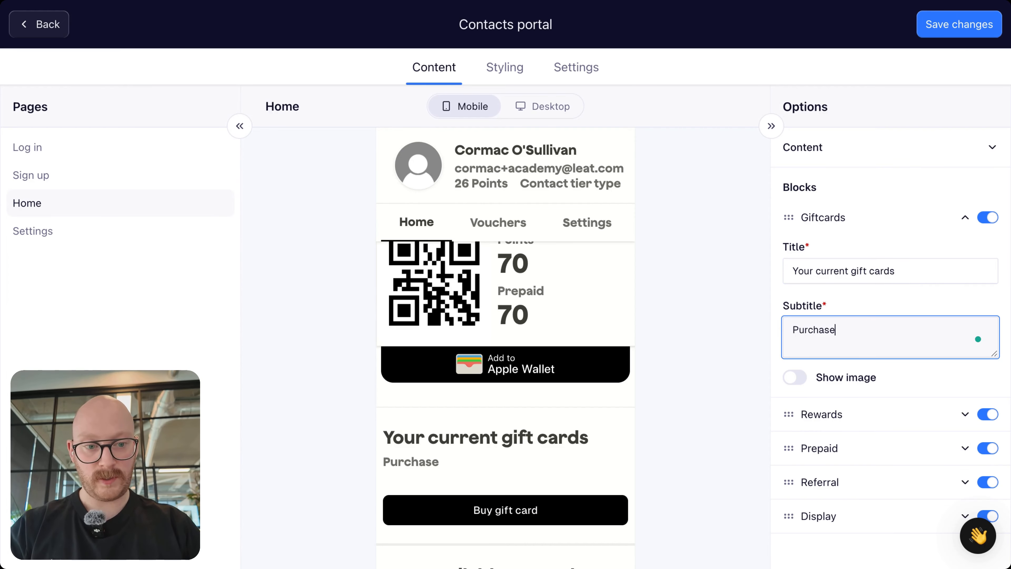
{"action": "type", "text": " a new gift car"}
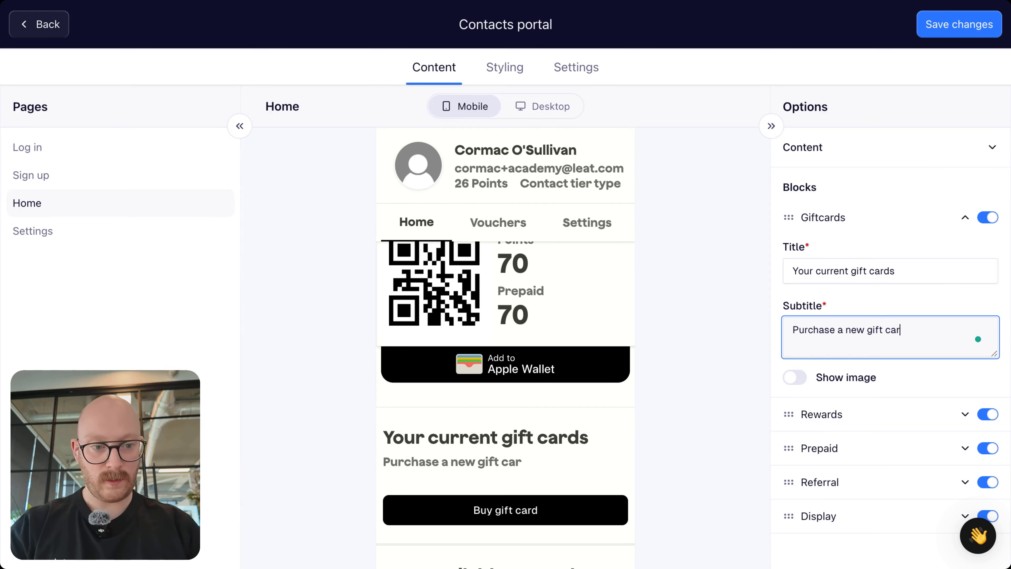
{"action": "type", "text": "d or use your ex"}
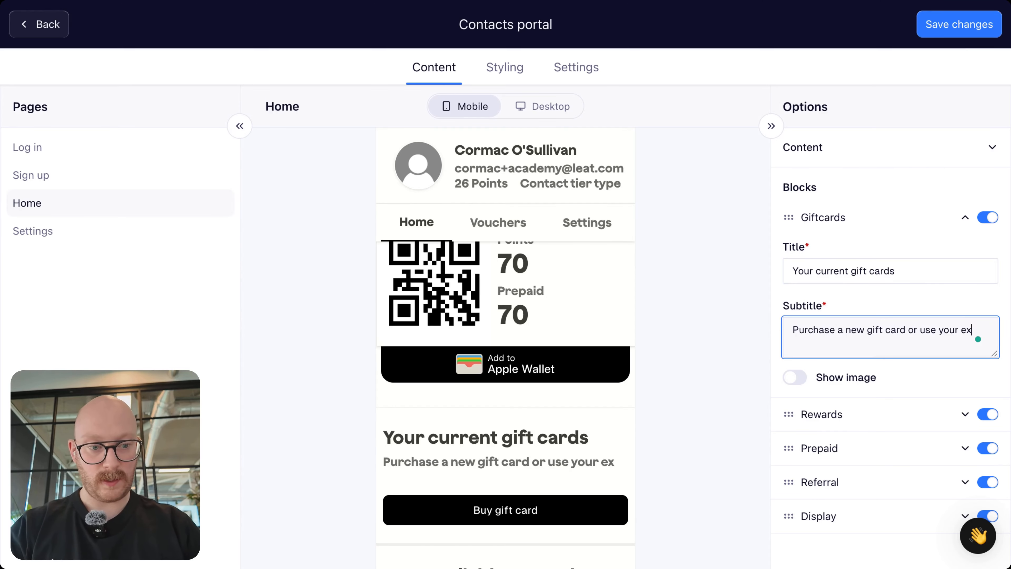
{"action": "type", "text": "isting one."}
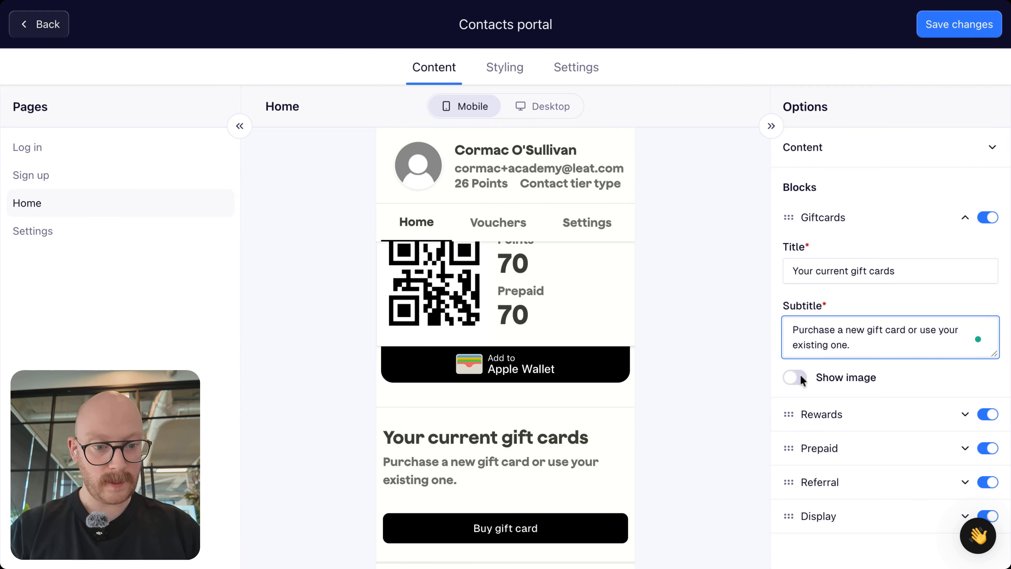
- Enable the Giftcards block's image and add the coffee photo from the media library
{"action": "left_click", "coordinate": [800, 376]}
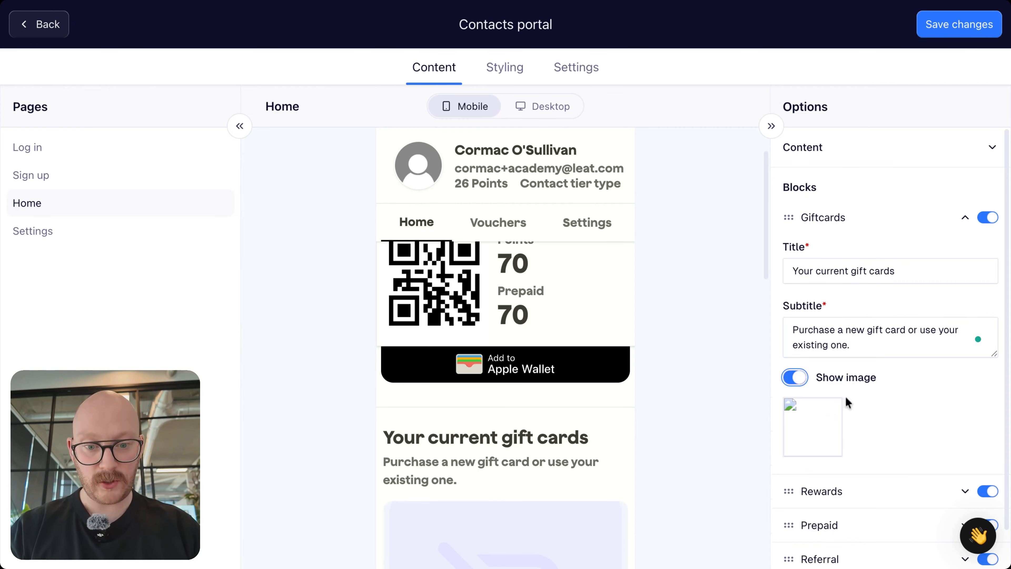
{"action": "scroll", "coordinate": [557, 430], "scroll_direction": "down", "scroll_amount": 2}
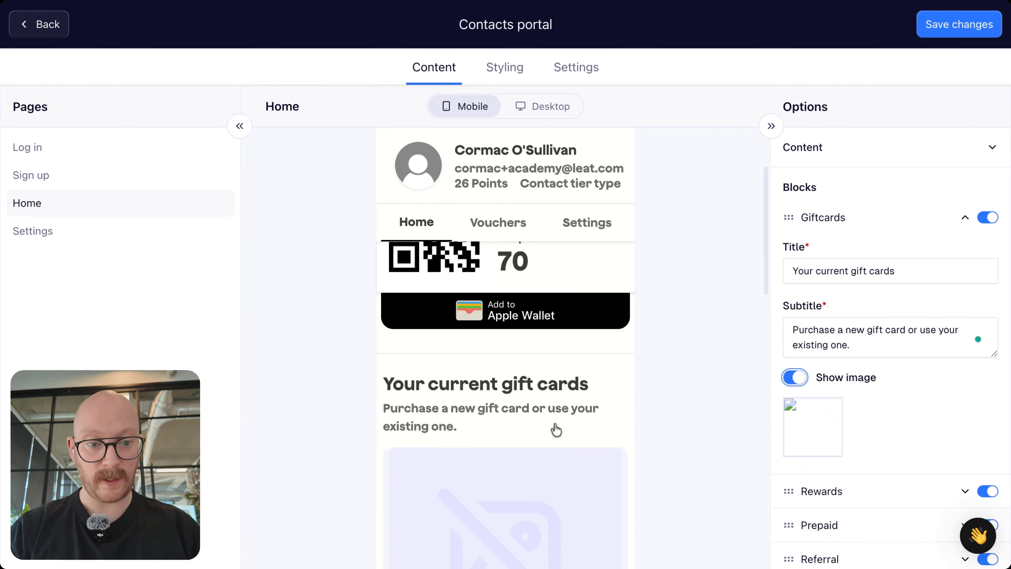
{"action": "left_click", "coordinate": [801, 433]}
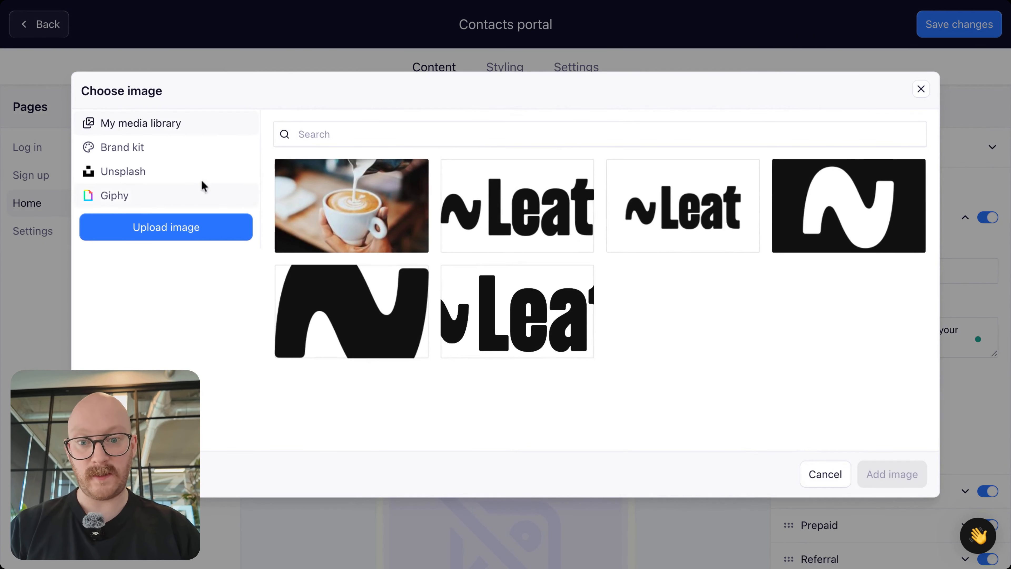
{"action": "left_click", "coordinate": [301, 195]}
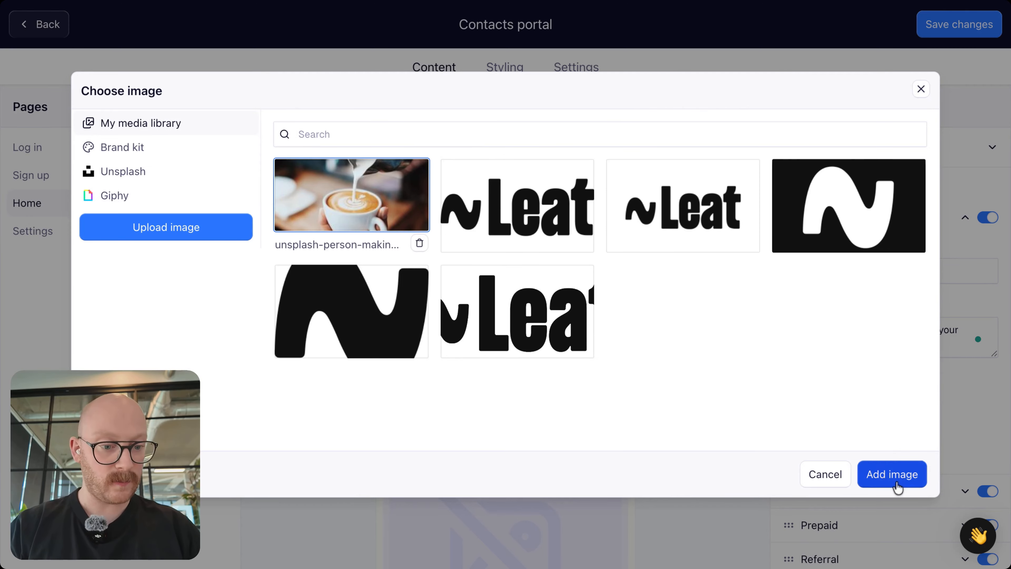
{"action": "left_click", "coordinate": [893, 475]}
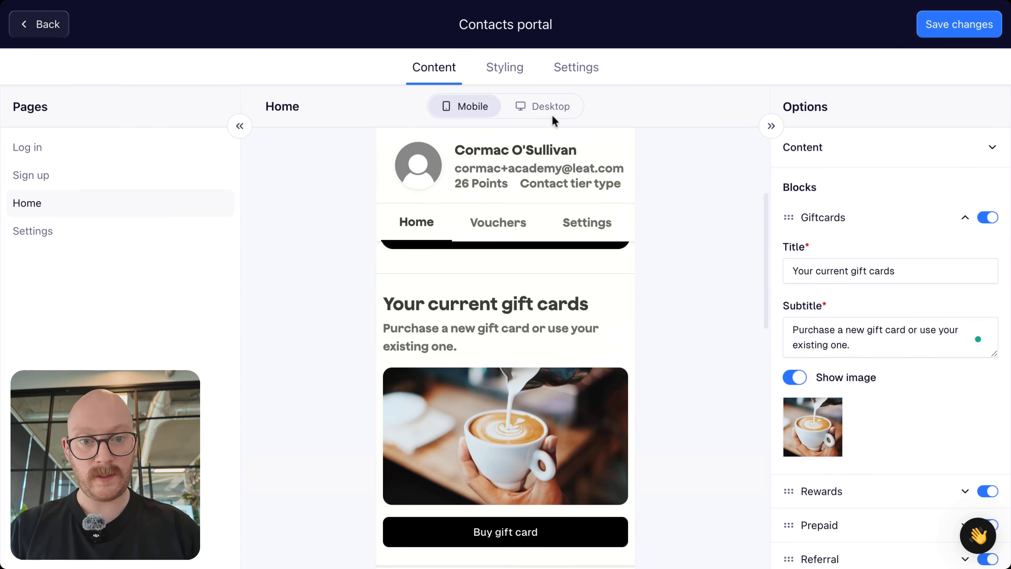
- Check the gift card image in the desktop preview, return to mobile, and disable the image before collapsing the Giftcards block
{"action": "left_click", "coordinate": [528, 109]}
{"action": "scroll", "coordinate": [630, 448], "scroll_direction": "down", "scroll_amount": 5}
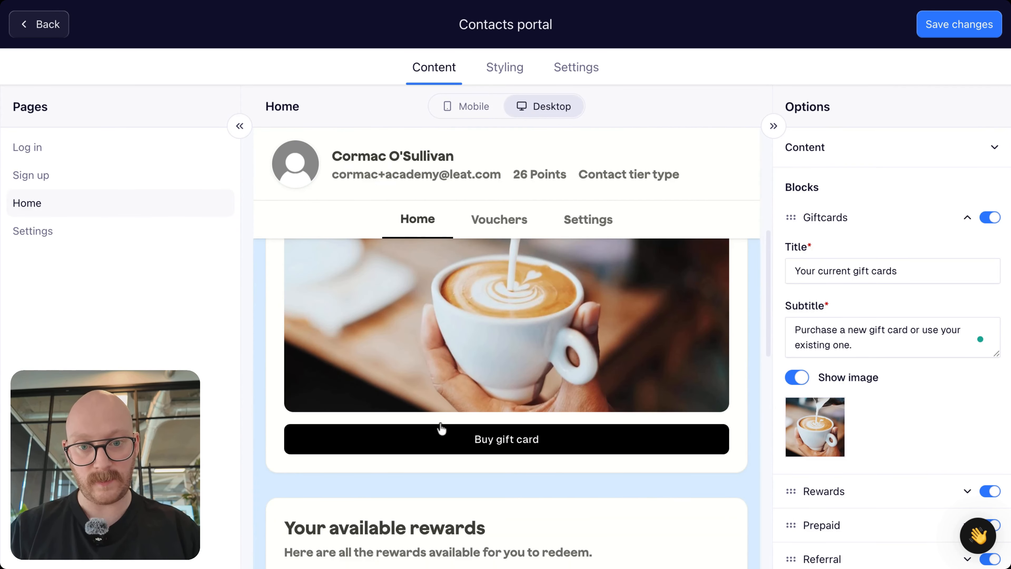
{"action": "left_click", "coordinate": [465, 104]}
{"action": "left_click", "coordinate": [795, 377]}
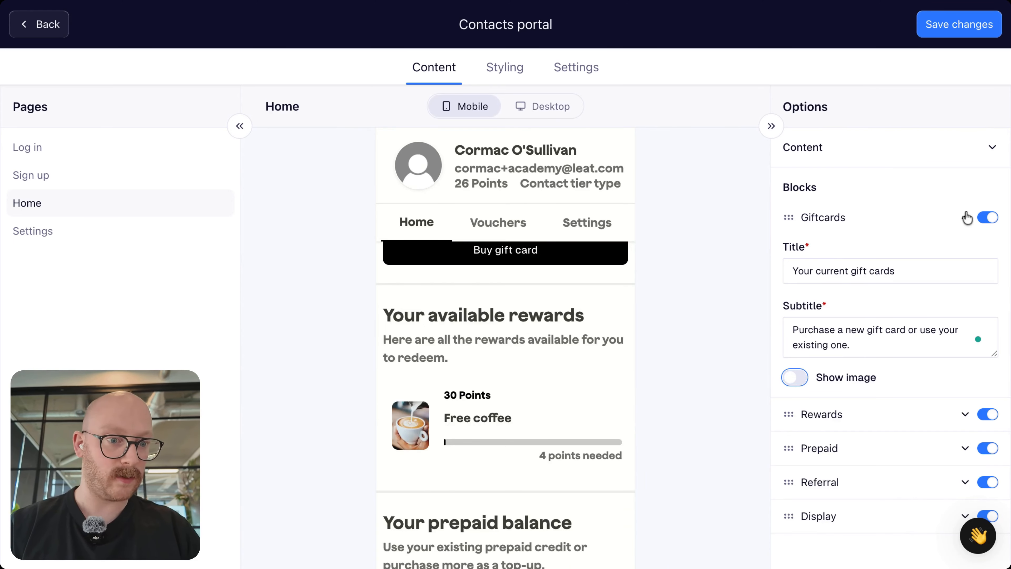
{"action": "left_click", "coordinate": [964, 220]}
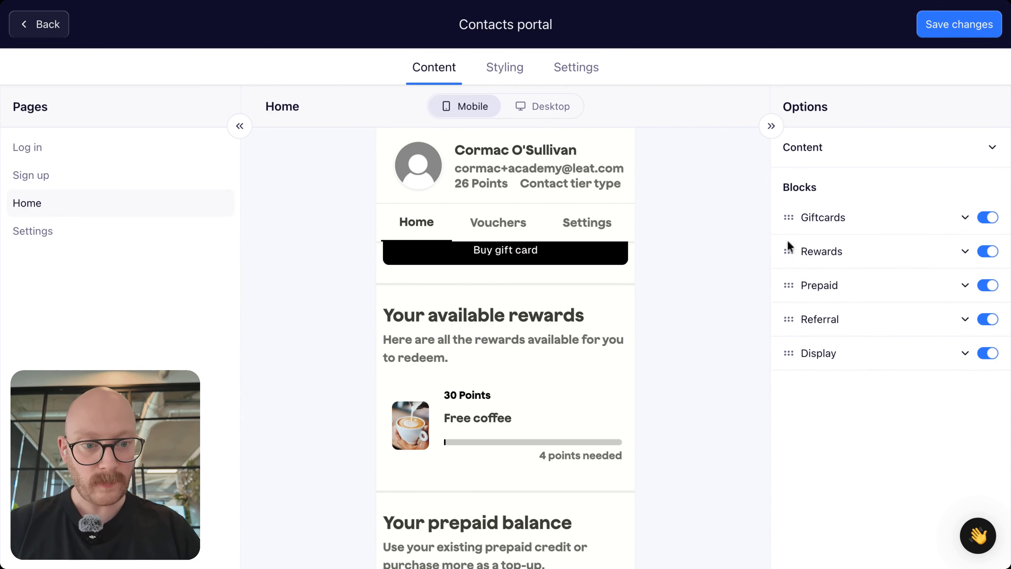
- Examine the available rewards block, its progress bar and the points in the header of the mobile preview
{"action": "scroll", "coordinate": [508, 418], "scroll_direction": "down", "scroll_amount": 3}
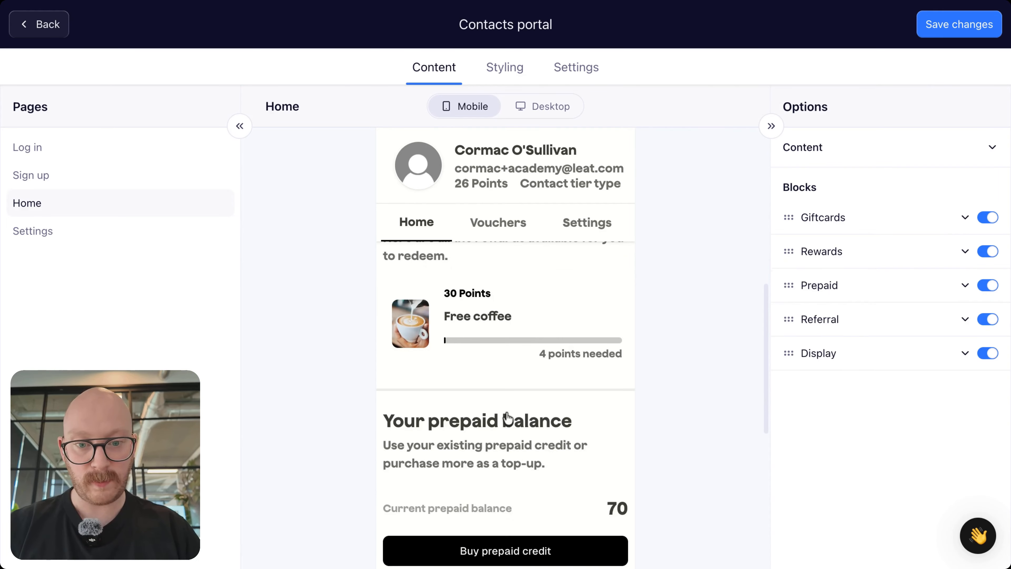
{"action": "scroll", "coordinate": [508, 418], "scroll_direction": "up", "scroll_amount": 2}
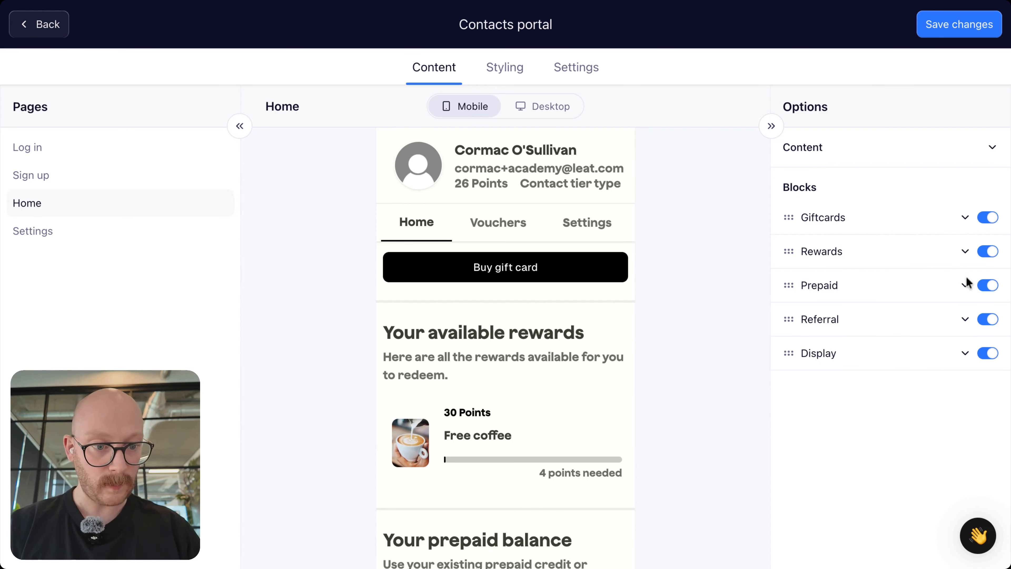
{"action": "scroll", "coordinate": [495, 431], "scroll_direction": "down", "scroll_amount": 3}
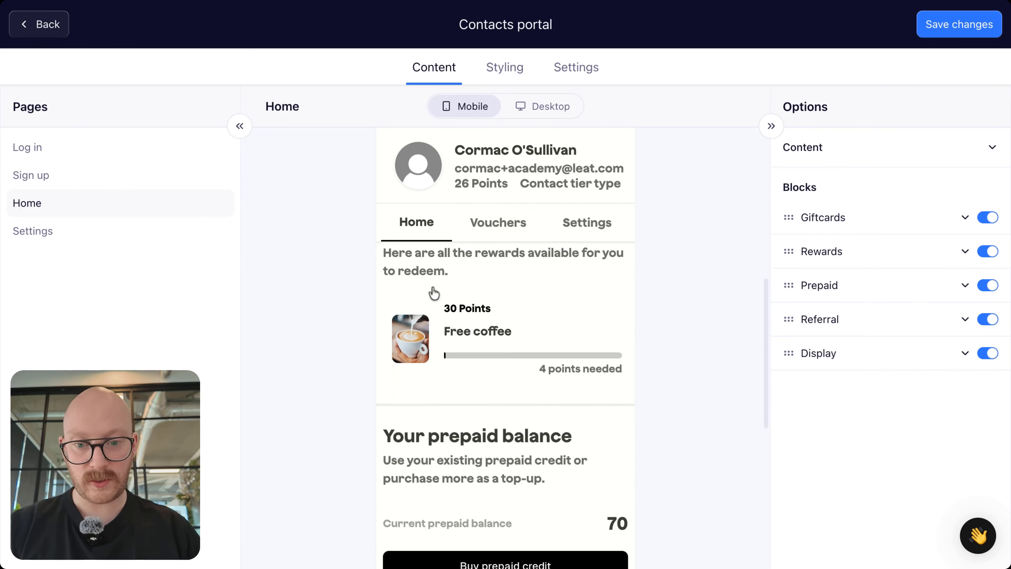
{"action": "scroll", "coordinate": [428, 295], "scroll_direction": "up", "scroll_amount": 1}
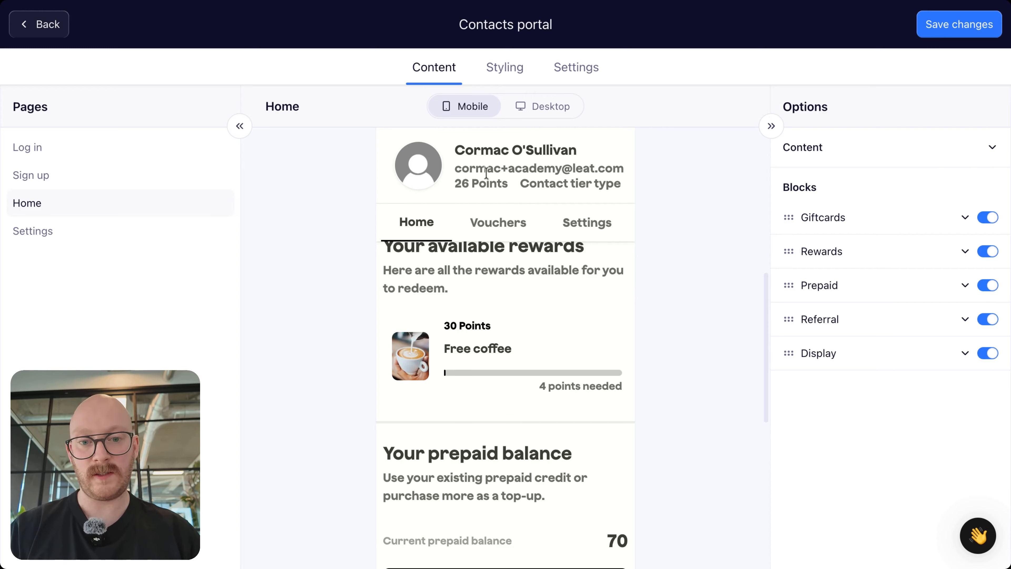
{"action": "left_click_drag", "start_coordinate": [459, 183], "coordinate": [476, 183]}
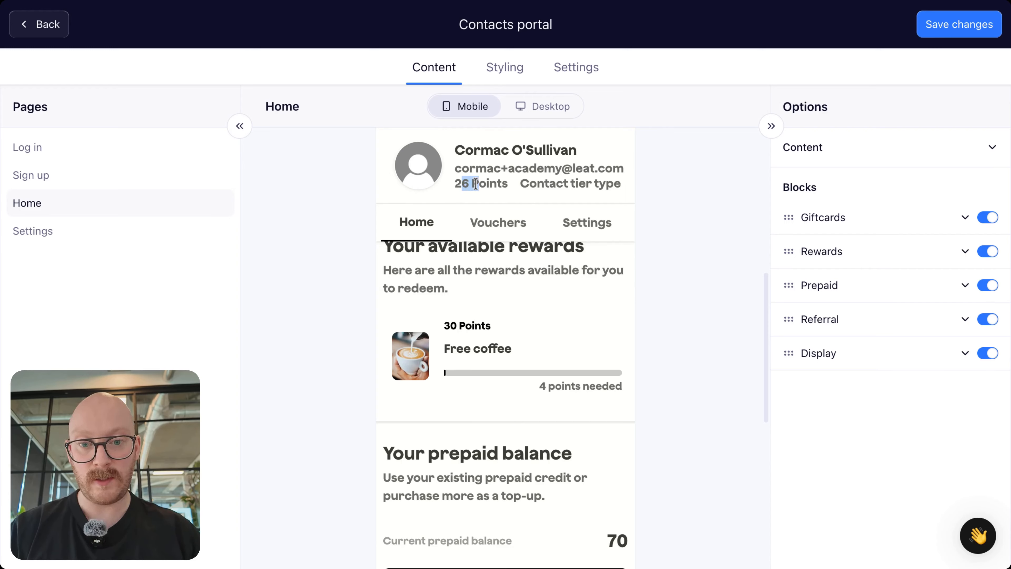
{"action": "left_click", "coordinate": [476, 184]}
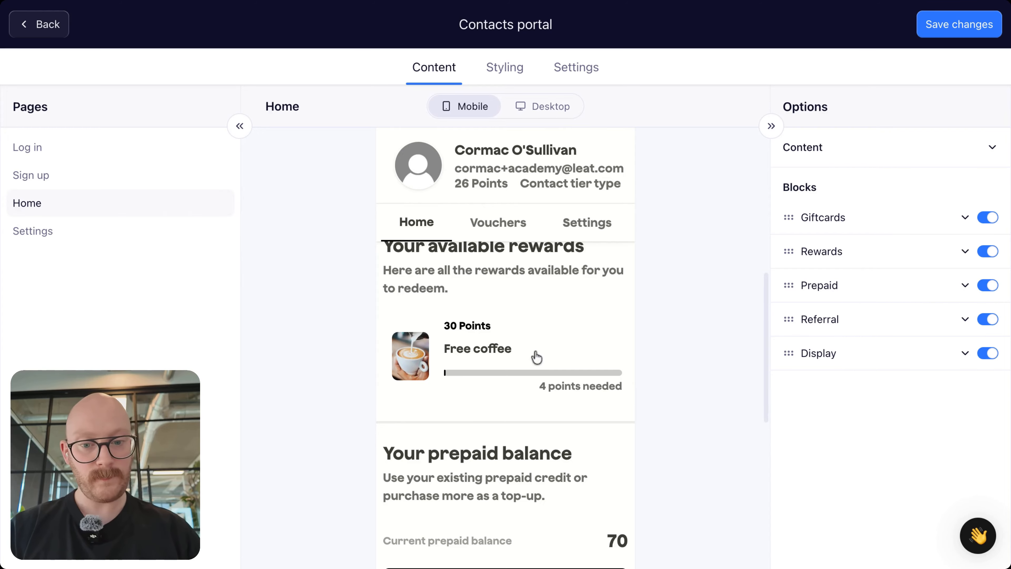
- Try to retitle the Prepaid block with wording that starts "View your account cred"
{"action": "scroll", "coordinate": [475, 414], "scroll_direction": "down", "scroll_amount": 5}
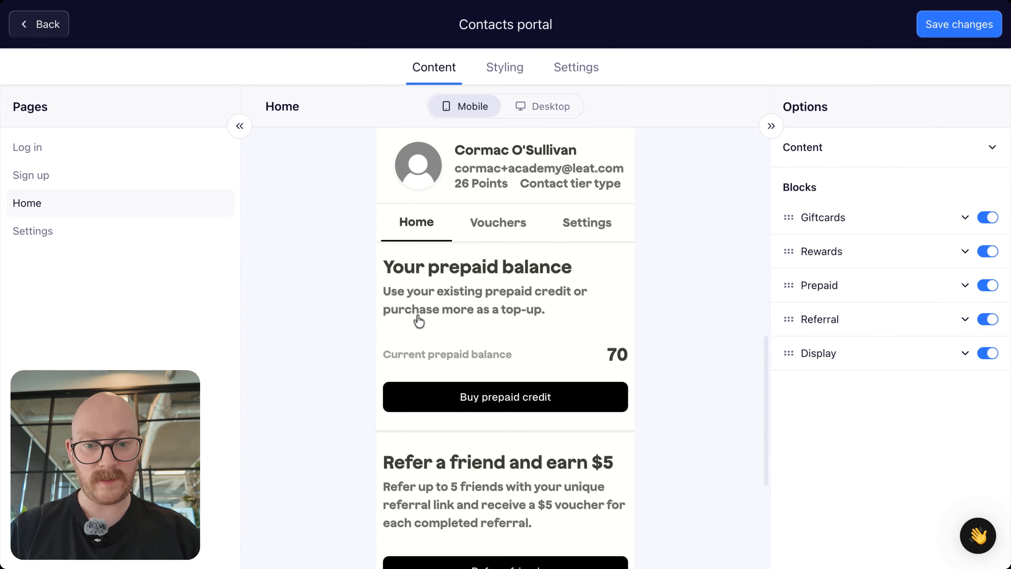
{"action": "left_click", "coordinate": [967, 286]}
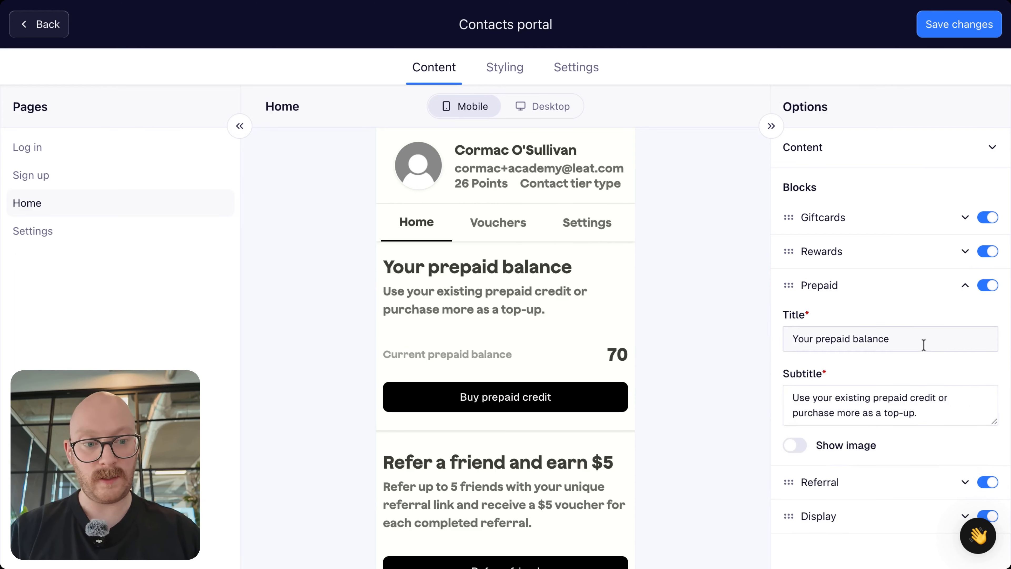
{"action": "left_click", "coordinate": [909, 336]}
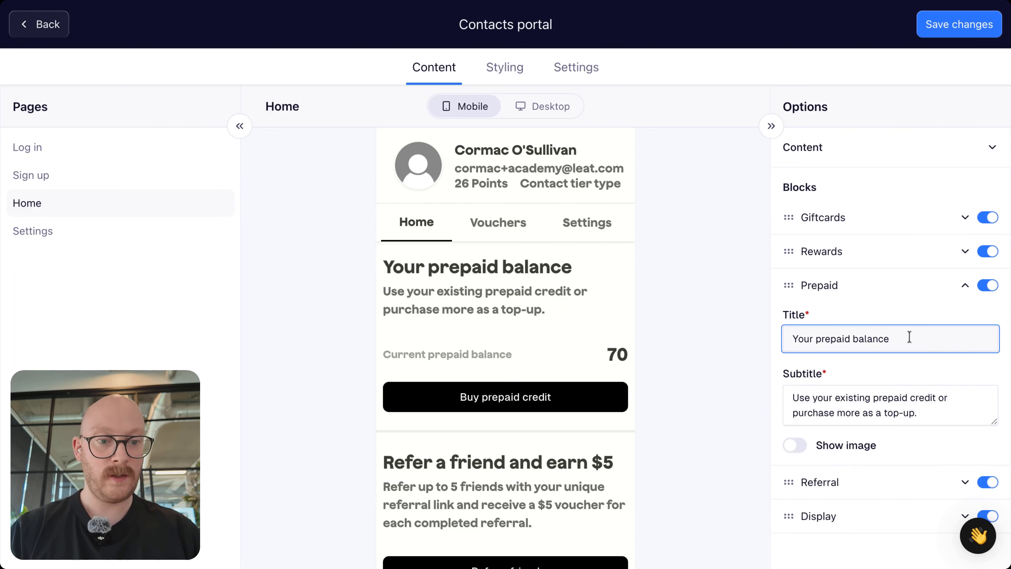
{"action": "left_click_drag", "start_coordinate": [909, 336], "coordinate": [768, 337]}
{"action": "type", "text": "View "}
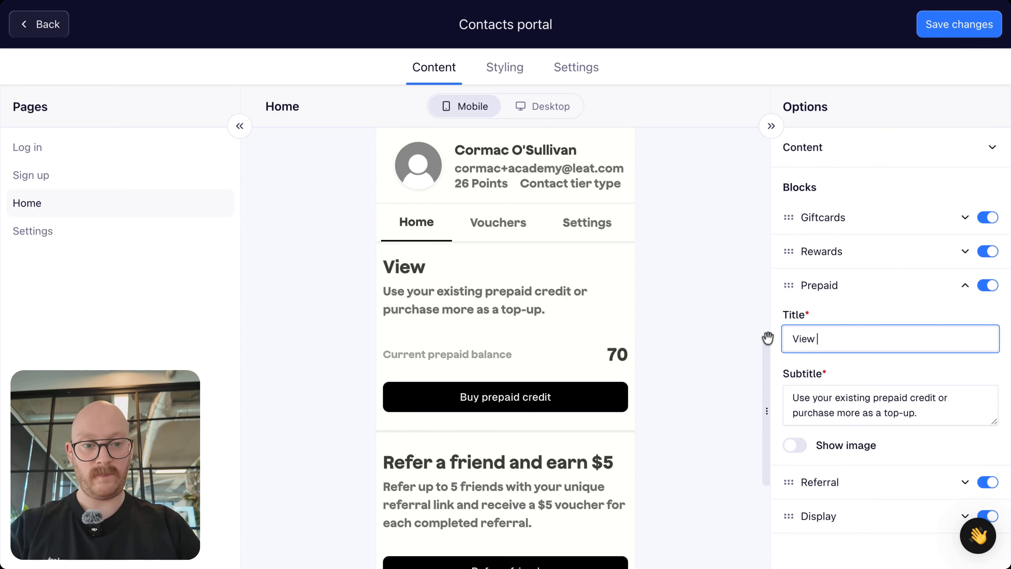
{"action": "type", "text": "your account"}
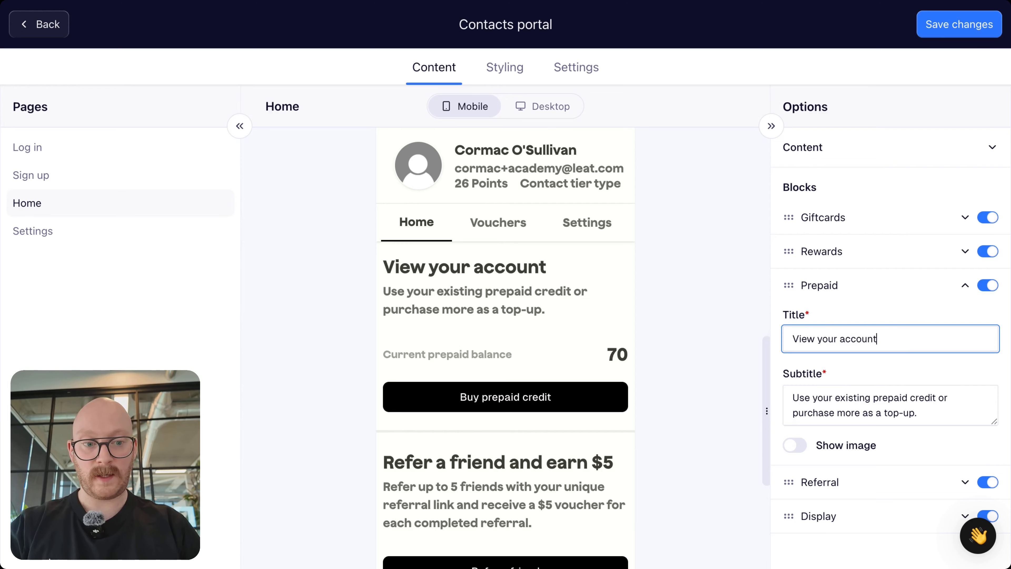
{"action": "type", "text": " creid"}
{"action": "key", "text": "BackSpace"}
{"action": "key", "text": "BackSpace"}
{"action": "type", "text": "di"}
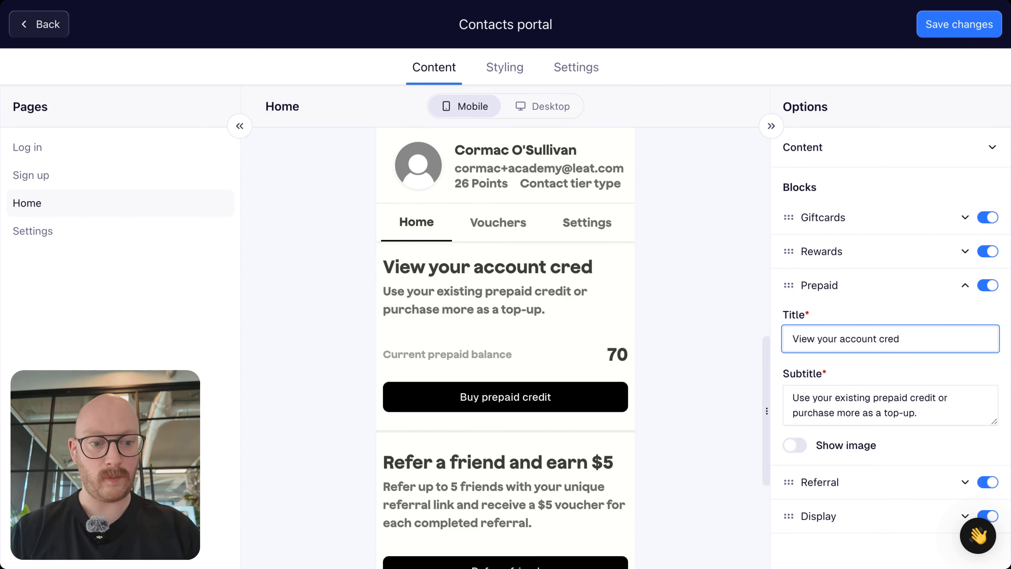
- Discard the Prepaid block's new title wording and restore "Your prepaid balance"
{"action": "key", "text": "BackSpace"}
{"action": "key", "text": "BackSpace"}
{"action": "key", "text": "BackSpace"}
{"action": "key", "text": "BackSpace"}
{"action": "key", "text": "BackSpace"}
{"action": "key", "text": "BackSpace"}
{"action": "key", "text": "BackSpace"}
{"action": "key", "text": "BackSpace"}
{"action": "key", "text": "BackSpace"}
{"action": "key", "text": "BackSpace"}
{"action": "key", "text": "BackSpace"}
{"action": "key", "text": "BackSpace"}
{"action": "key", "text": "BackSpace"}
{"action": "key", "text": "BackSpace"}
{"action": "key", "text": "BackSpace"}
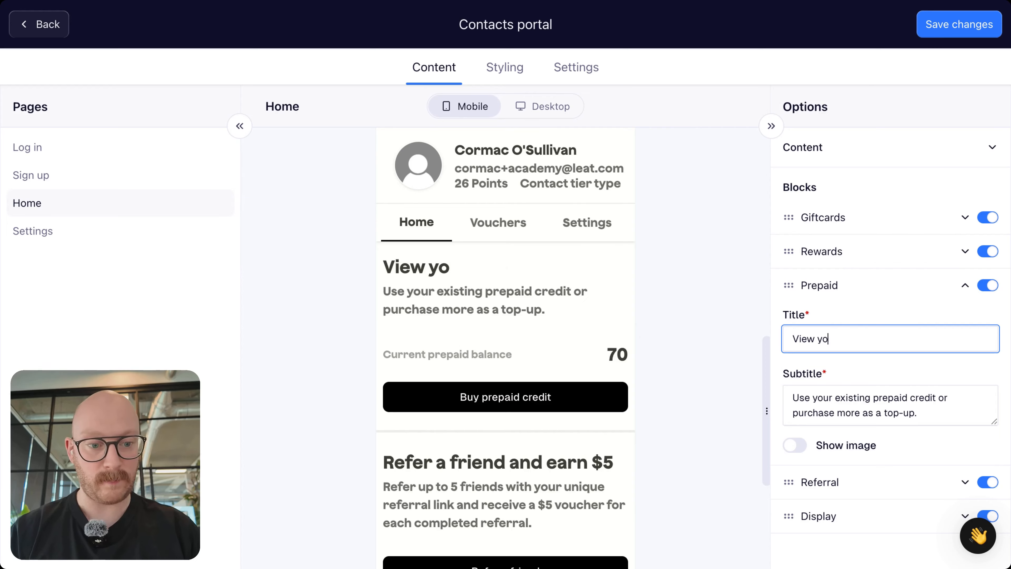
{"action": "key", "text": "super+z"}
{"action": "key", "text": "super+z"}
{"action": "key", "text": "super+z"}
{"action": "key", "text": "super+z"}
{"action": "key", "text": "super+z"}
{"action": "key", "text": "super+z"}
{"action": "key", "text": "super+z"}
{"action": "left_click", "coordinate": [878, 377]}
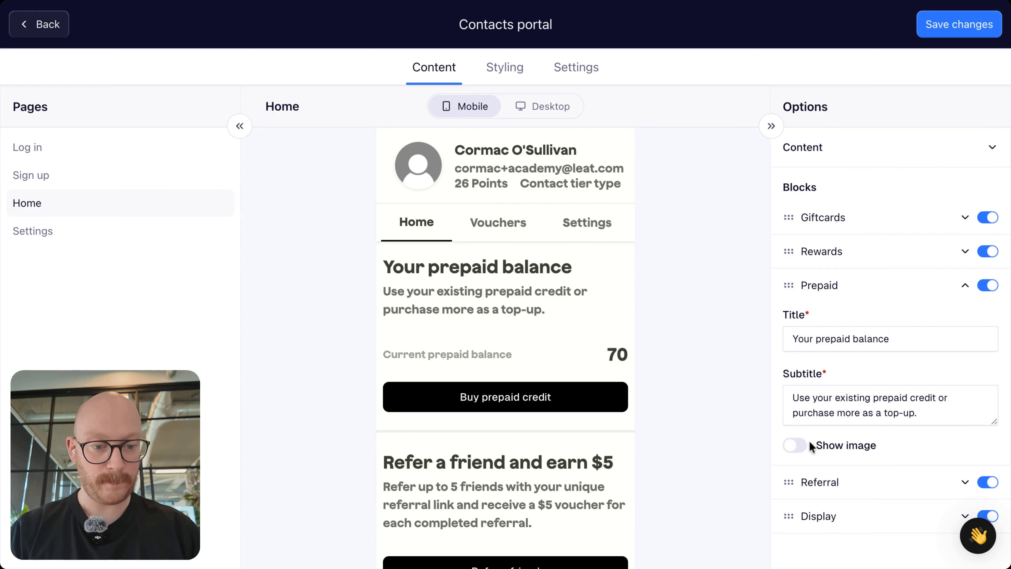
- Enable the Prepaid block's image and add the coffee photo from the media library
{"action": "left_click", "coordinate": [794, 446]}
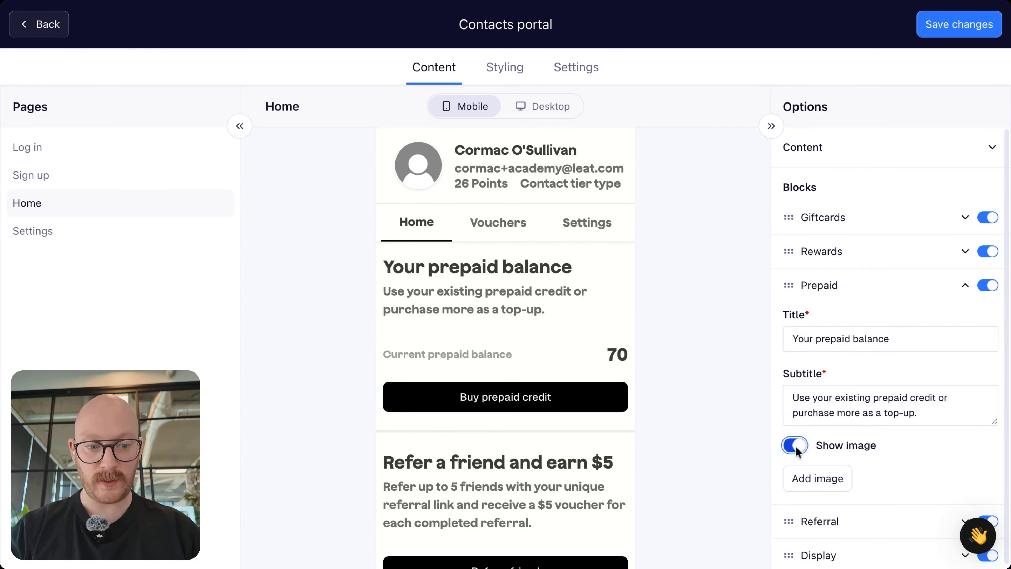
{"action": "left_click", "coordinate": [817, 477]}
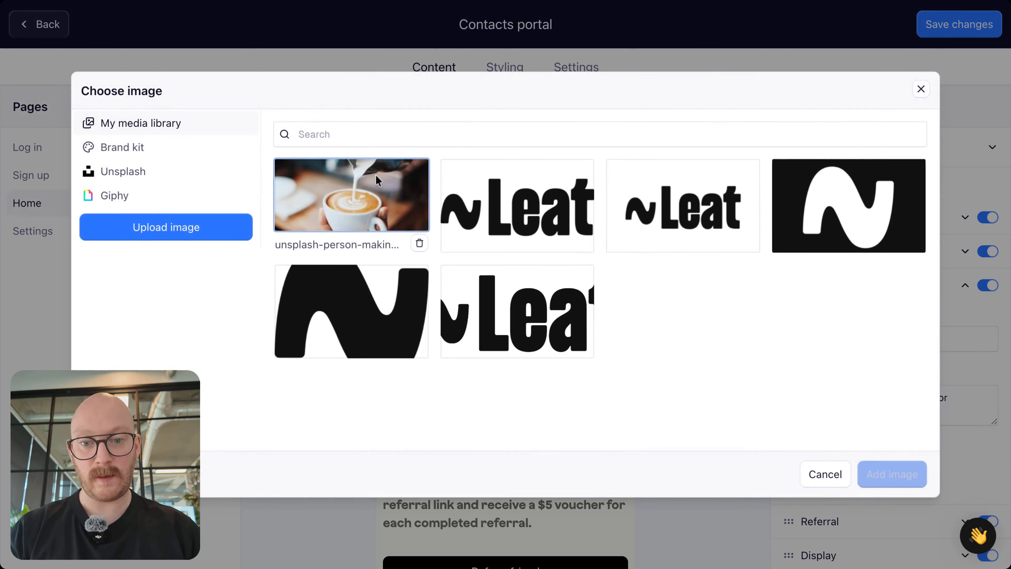
{"action": "left_click", "coordinate": [377, 180]}
{"action": "left_click", "coordinate": [890, 476]}
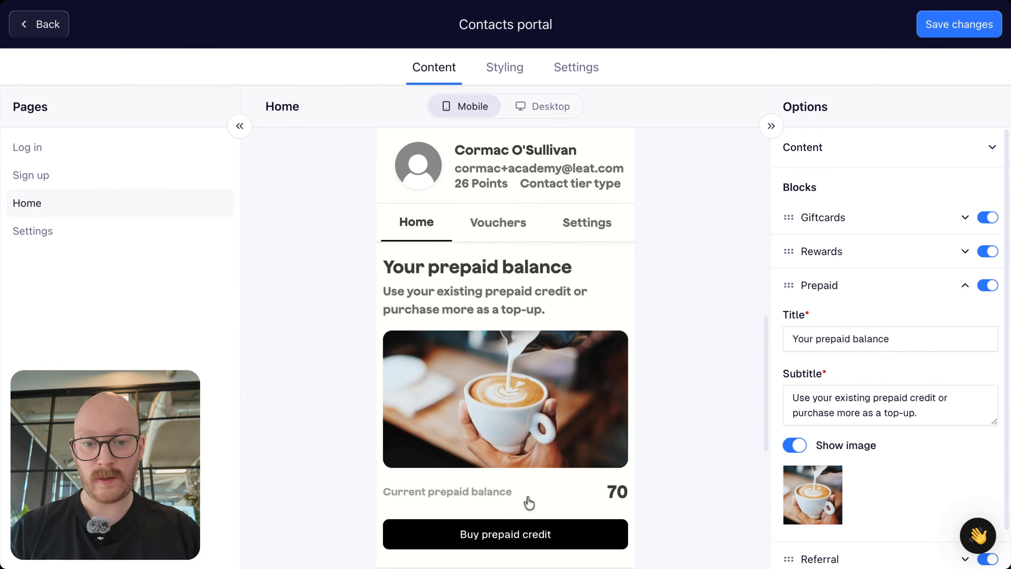
- Disable the Prepaid block's image and collapse the block
{"action": "left_click", "coordinate": [795, 445]}
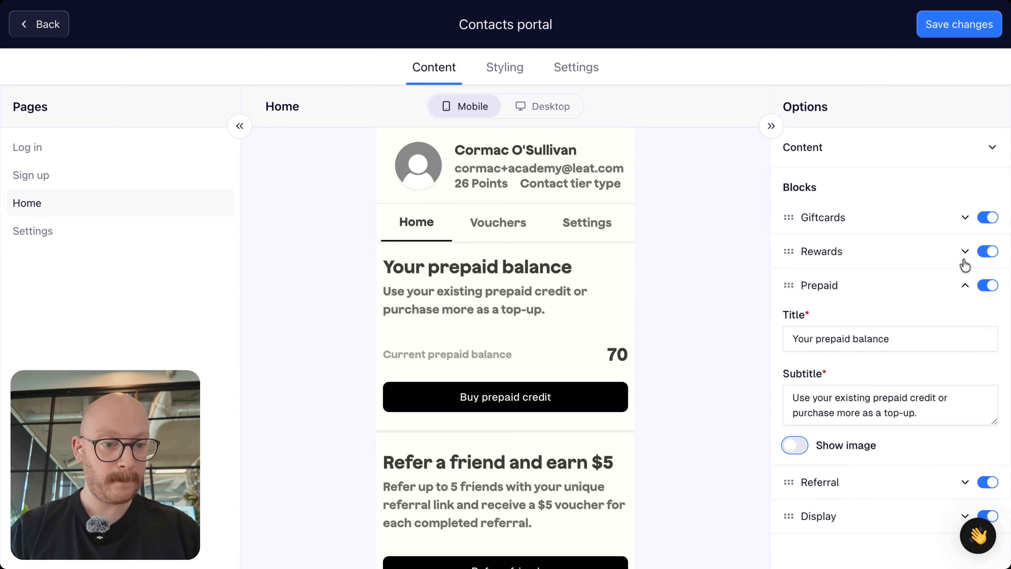
{"action": "left_click", "coordinate": [964, 286]}
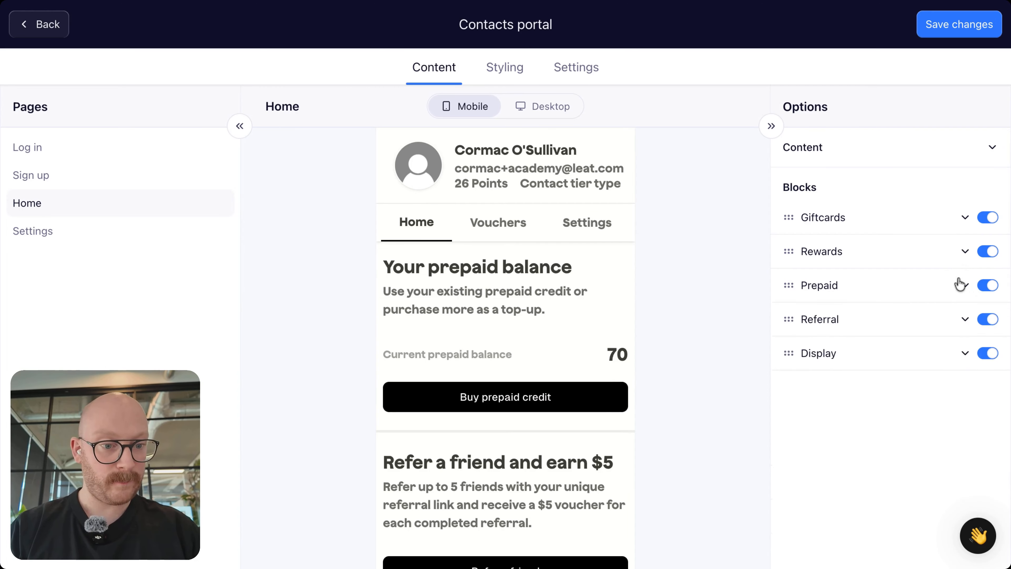
- Expand the Referral block and examine its title, subtitle, button label, subject and message alongside the mobile preview
{"action": "left_click", "coordinate": [965, 319]}
{"action": "scroll", "coordinate": [865, 445], "scroll_direction": "down", "scroll_amount": 1}
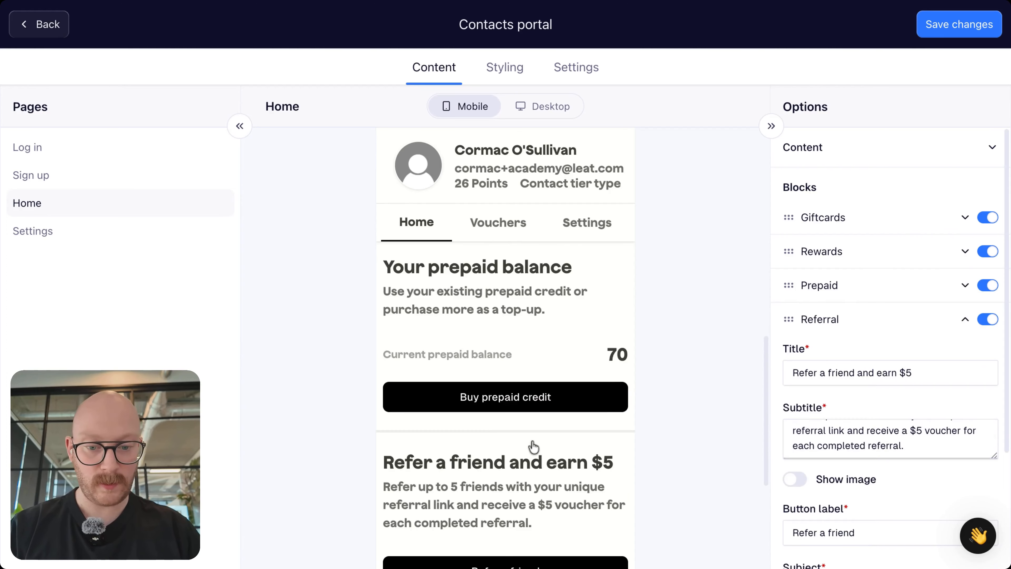
{"action": "scroll", "coordinate": [533, 445], "scroll_direction": "down", "scroll_amount": 3}
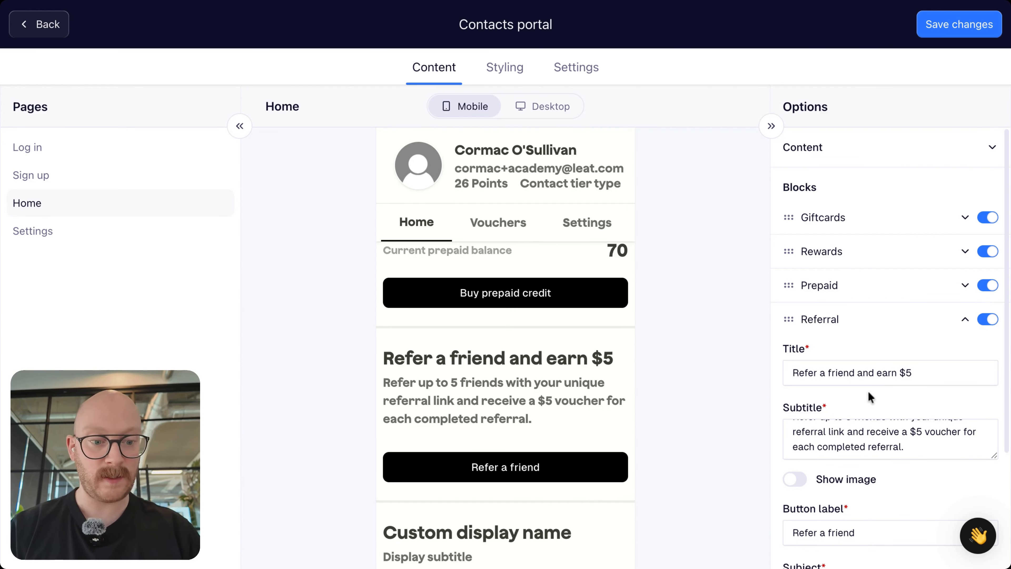
{"action": "left_click", "coordinate": [818, 372]}
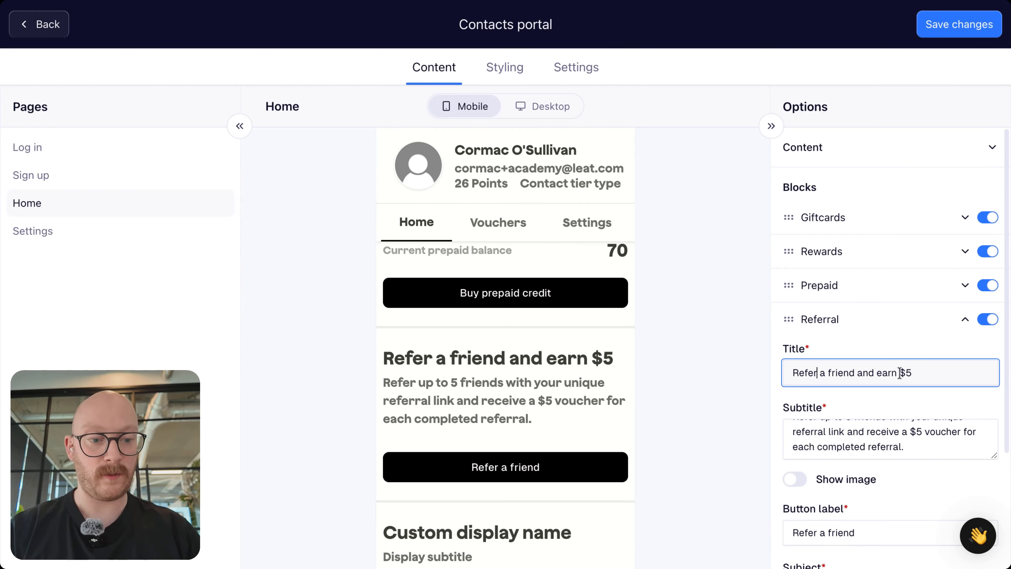
{"action": "left_click_drag", "start_coordinate": [901, 372], "coordinate": [943, 373]}
{"action": "left_click", "coordinate": [882, 401]}
{"action": "scroll", "coordinate": [888, 438], "scroll_direction": "up", "scroll_amount": 2}
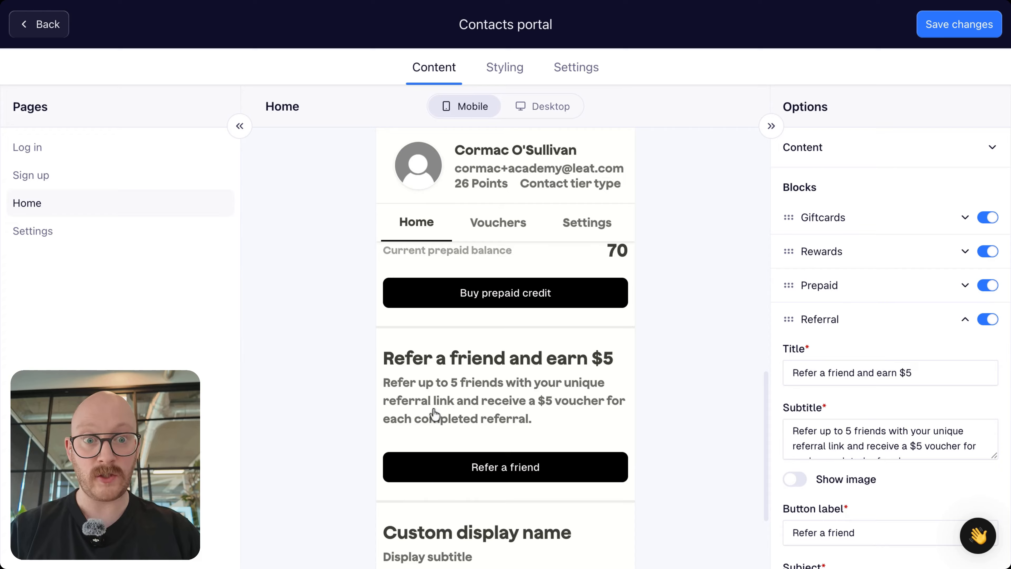
{"action": "scroll", "coordinate": [906, 481], "scroll_direction": "down", "scroll_amount": 3}
{"action": "scroll", "coordinate": [906, 480], "scroll_direction": "down", "scroll_amount": 3}
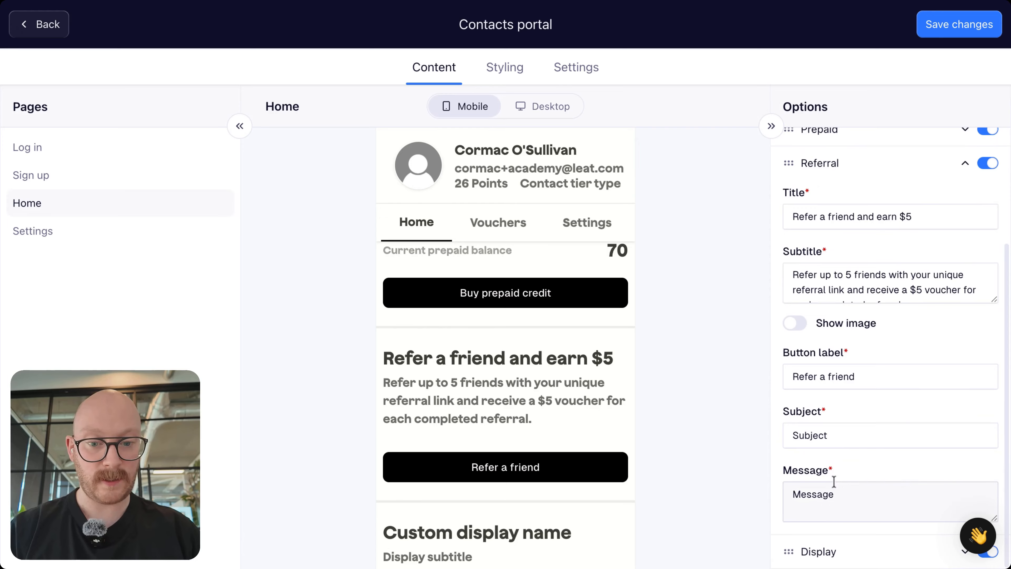
- Replace the Referral block's subject with "You've been referred!"
{"action": "left_click", "coordinate": [867, 442]}
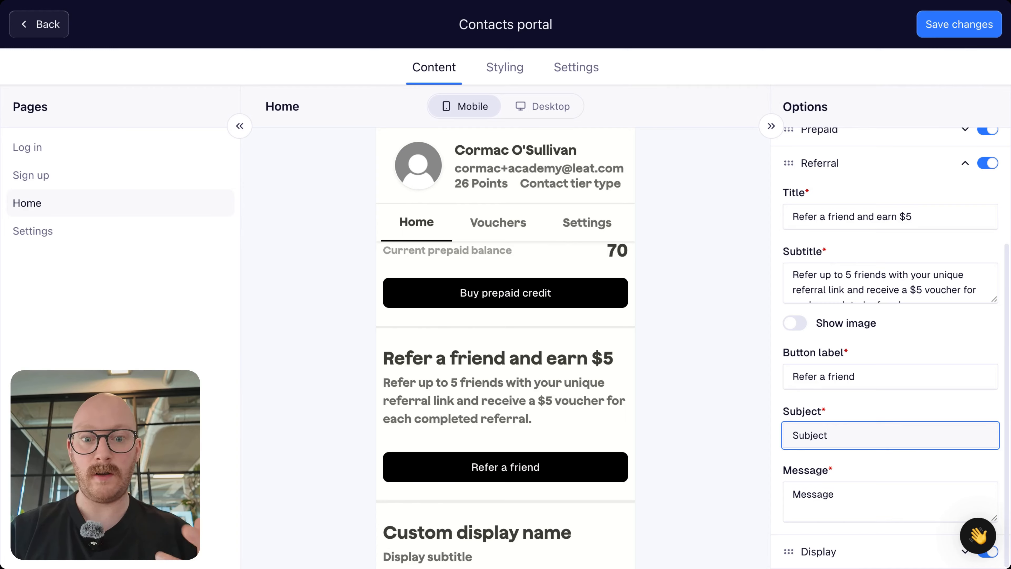
{"action": "key", "text": "ctrl+a"}
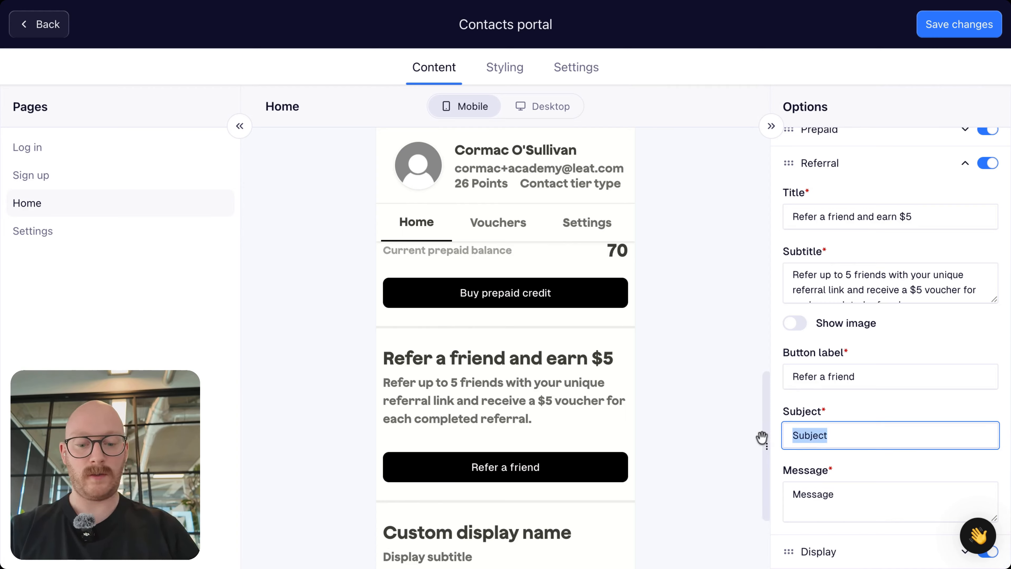
{"action": "type", "text": "You've "}
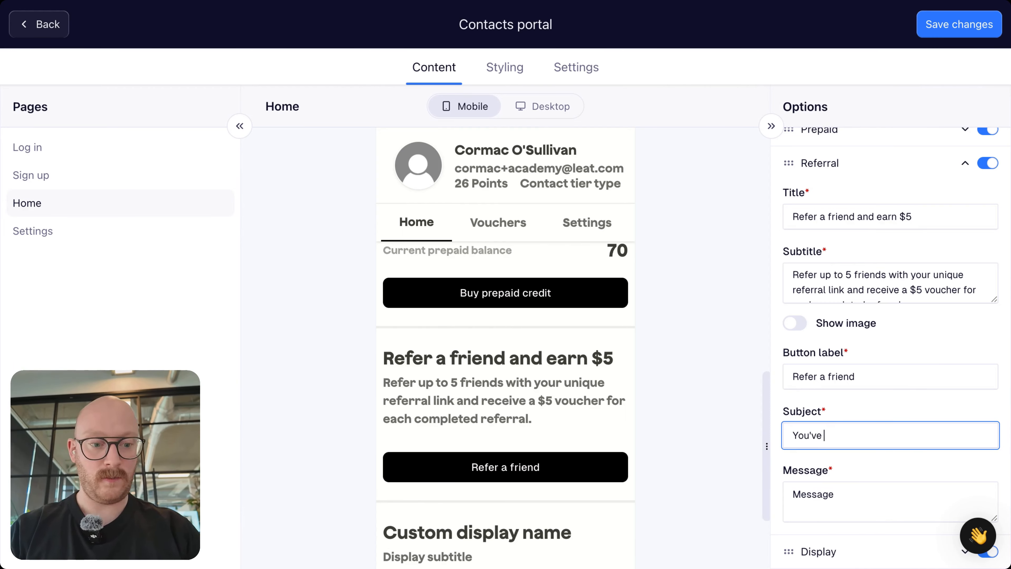
{"action": "type", "text": "been referred"}
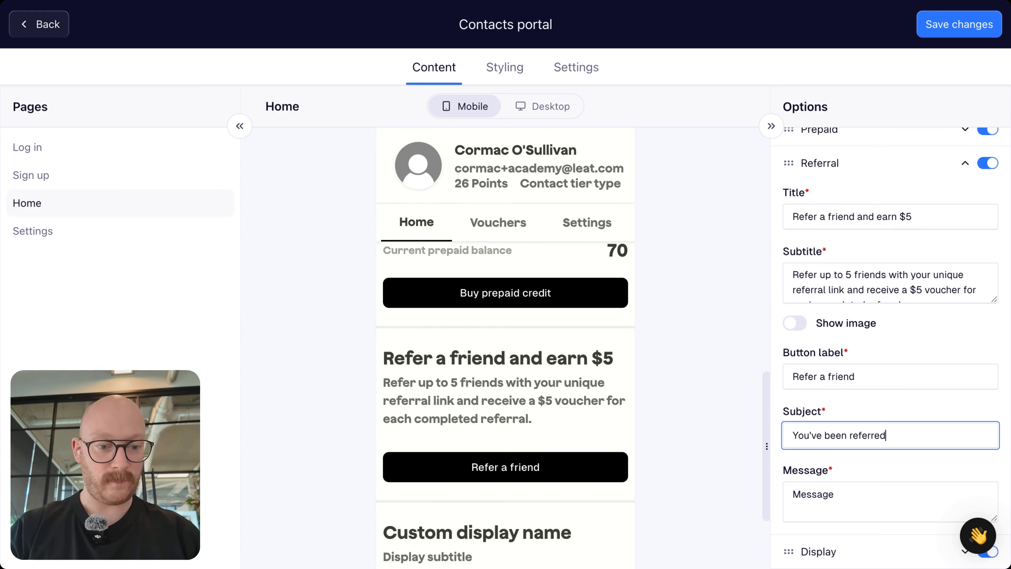
{"action": "type", "text": "!"}
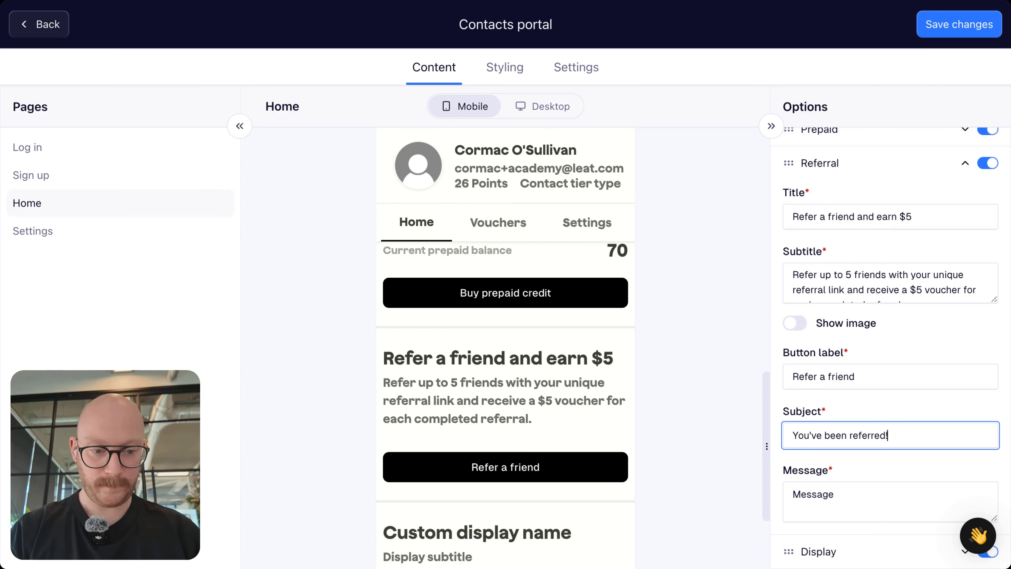
- Set the Referral message to "You have received an invitation to the Leat Academy loyalty program. Join us now!" and collapse the block
{"action": "left_click", "coordinate": [854, 503]}
{"action": "key", "text": "ctrl+a"}
{"action": "type", "text": "Y"}
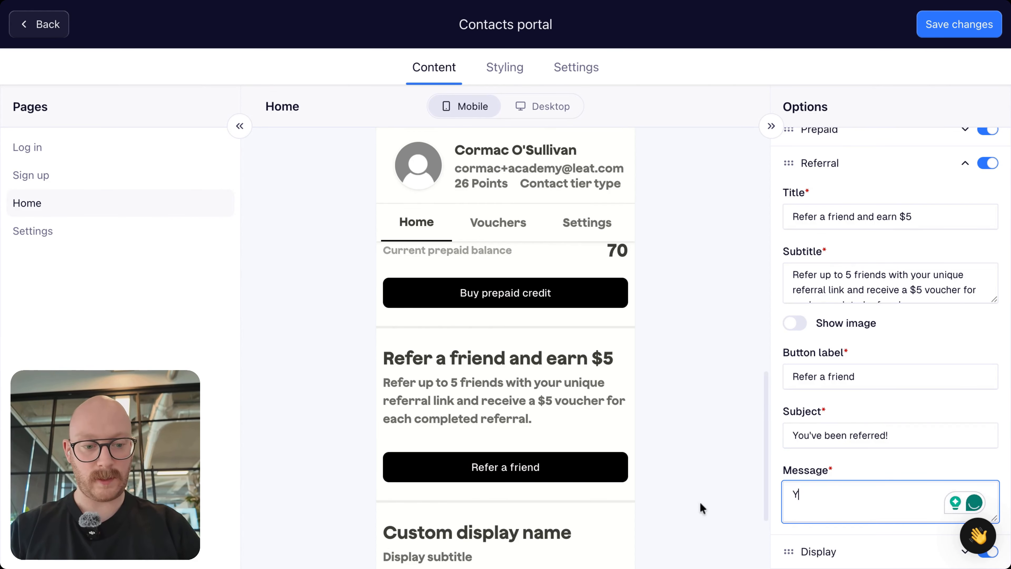
{"action": "type", "text": "ou h"}
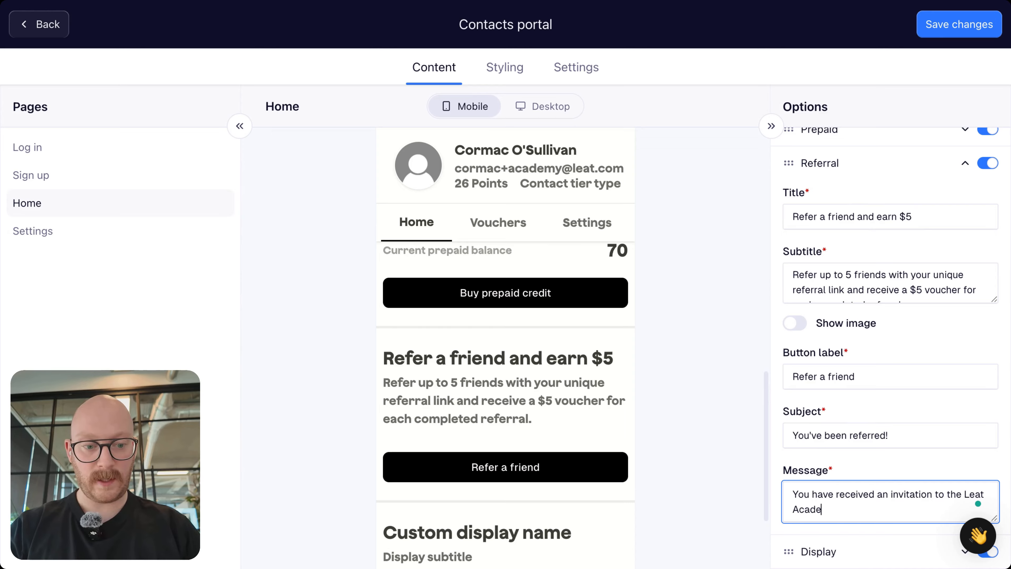
{"action": "type", "text": "alty program"}
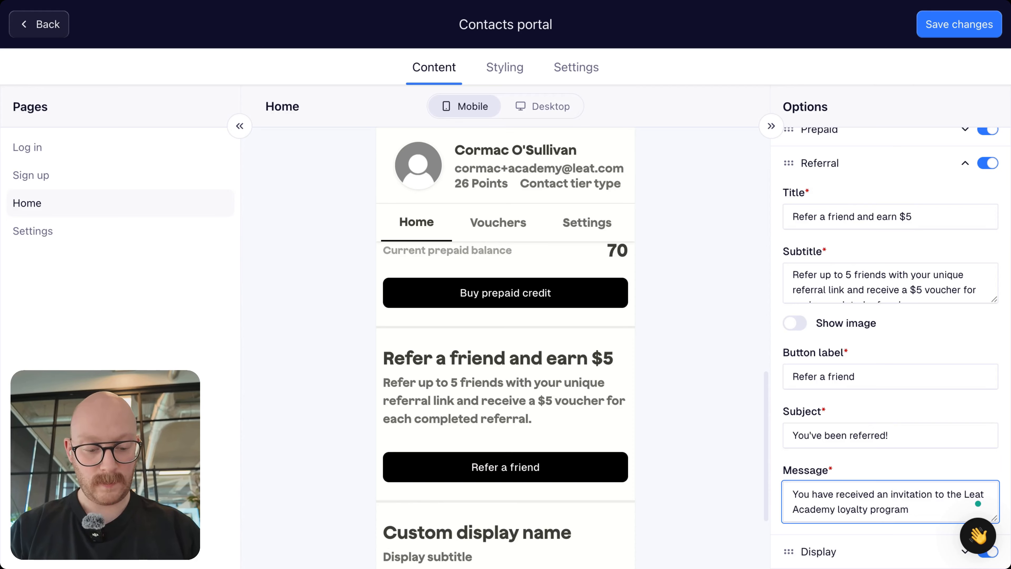
{"action": "type", "text": ". Join us"}
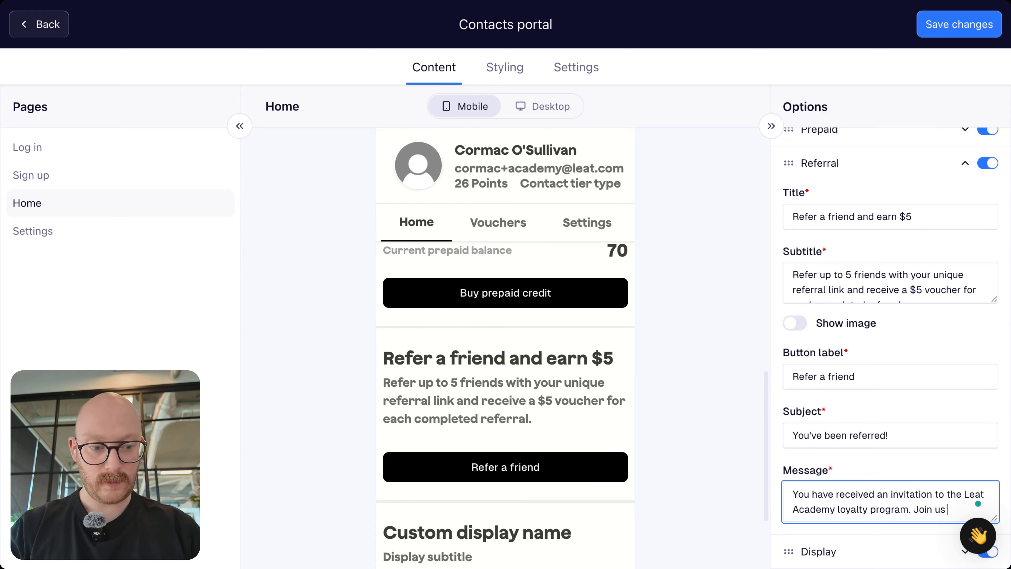
{"action": "type", "text": "now!"}
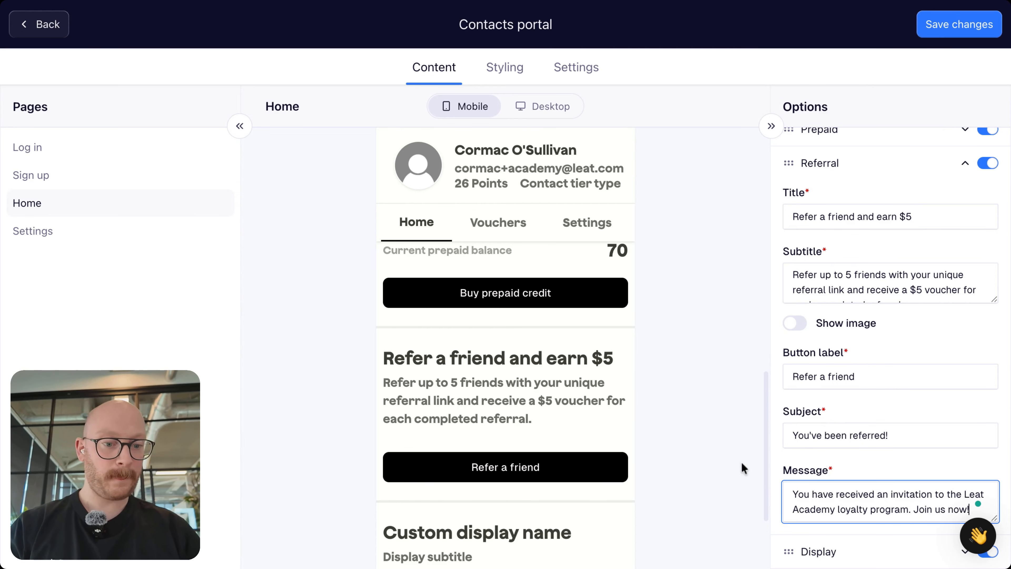
{"action": "scroll", "coordinate": [911, 478], "scroll_direction": "up", "scroll_amount": 1}
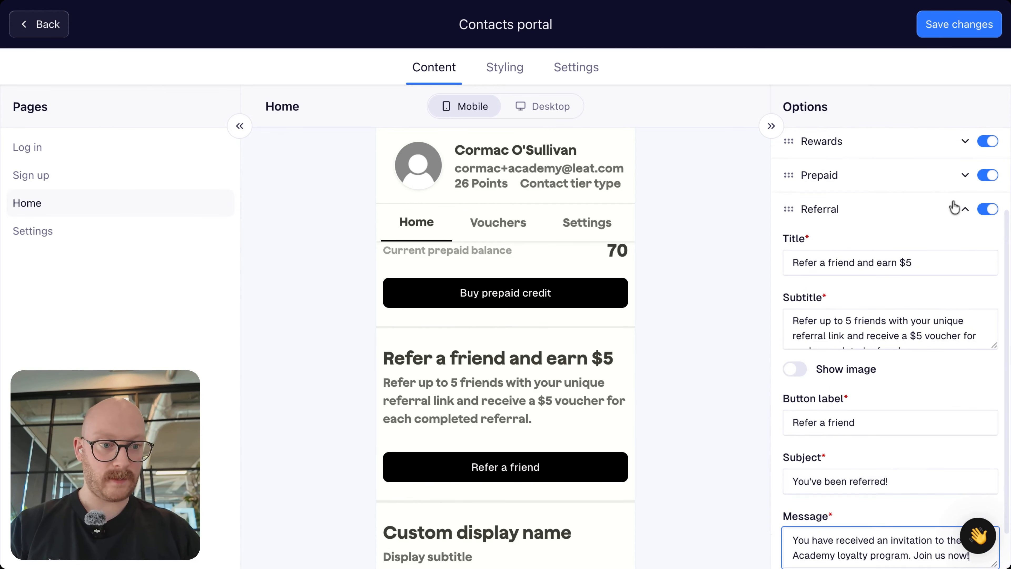
{"action": "left_click", "coordinate": [966, 210]}
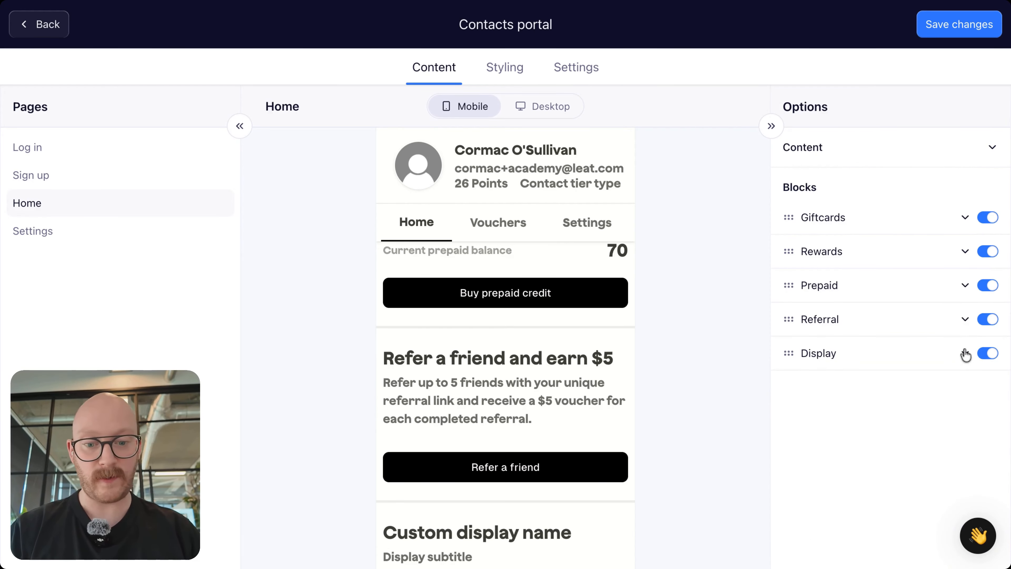
- Expand Home's Display block and replace its title with "View our sale!"
{"action": "scroll", "coordinate": [539, 414], "scroll_direction": "down", "scroll_amount": 4}
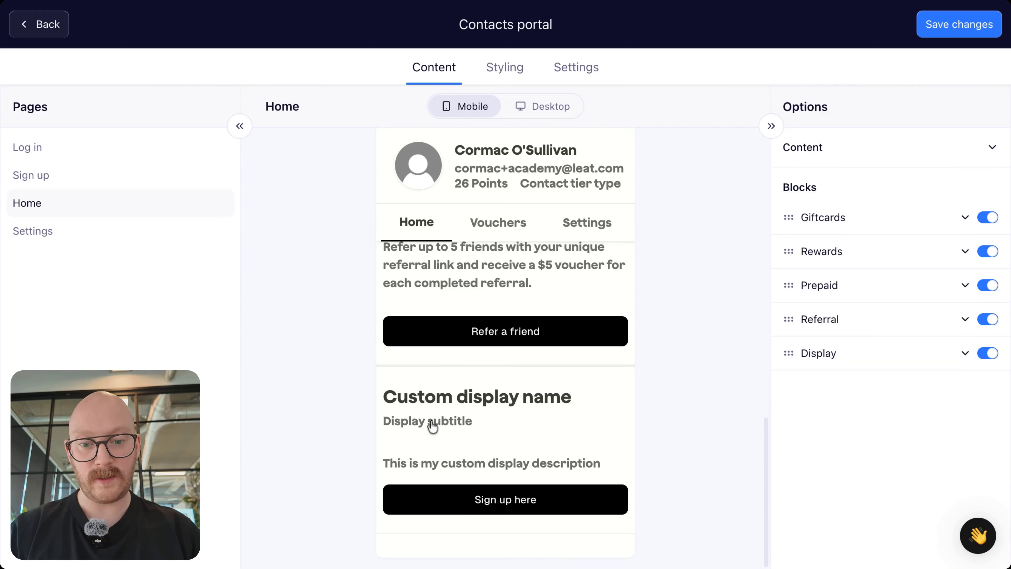
{"action": "left_click", "coordinate": [966, 353]}
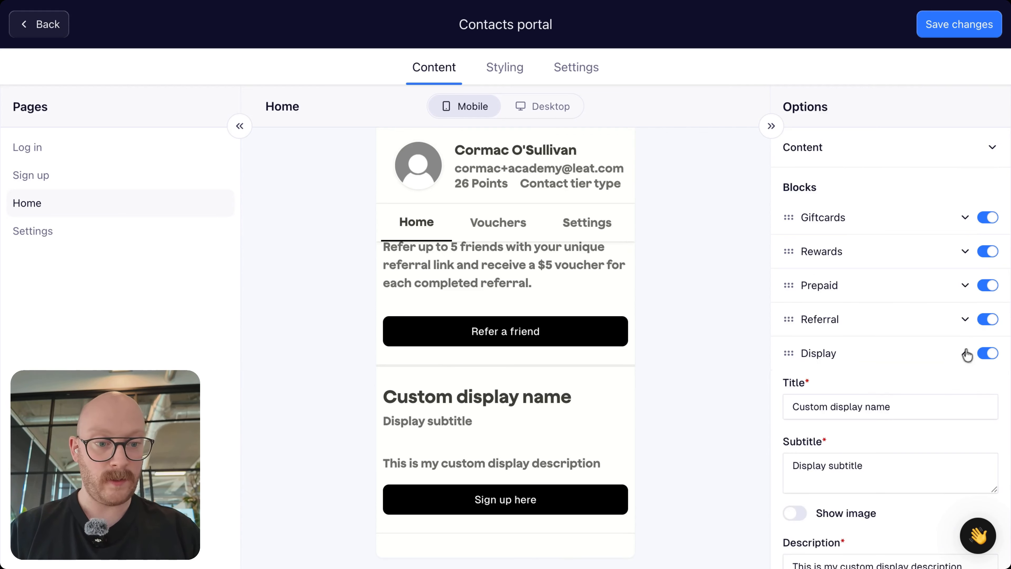
{"action": "left_click", "coordinate": [893, 407]}
{"action": "left_click_drag", "start_coordinate": [892, 407], "coordinate": [756, 411]}
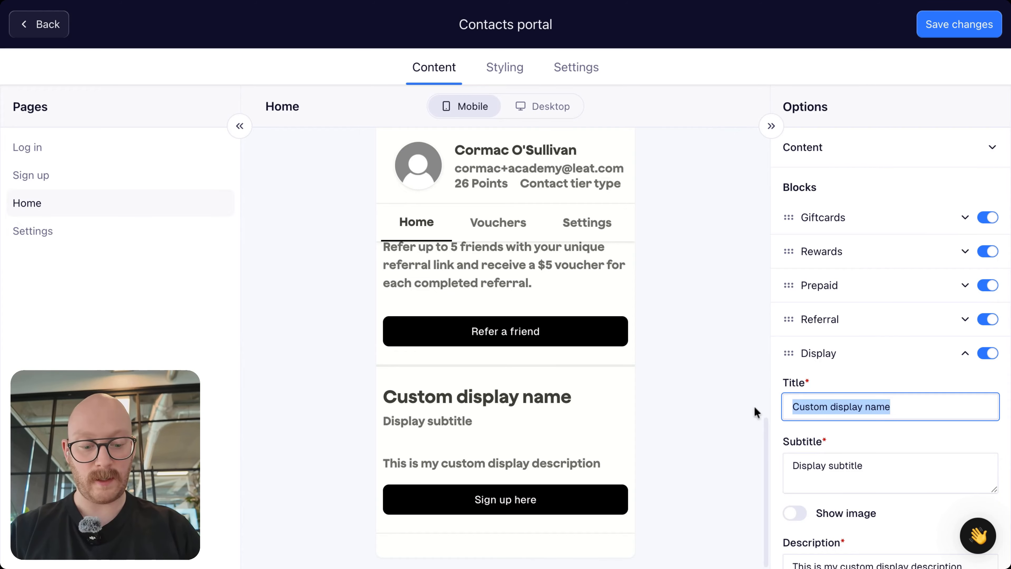
{"action": "type", "text": "Vi"}
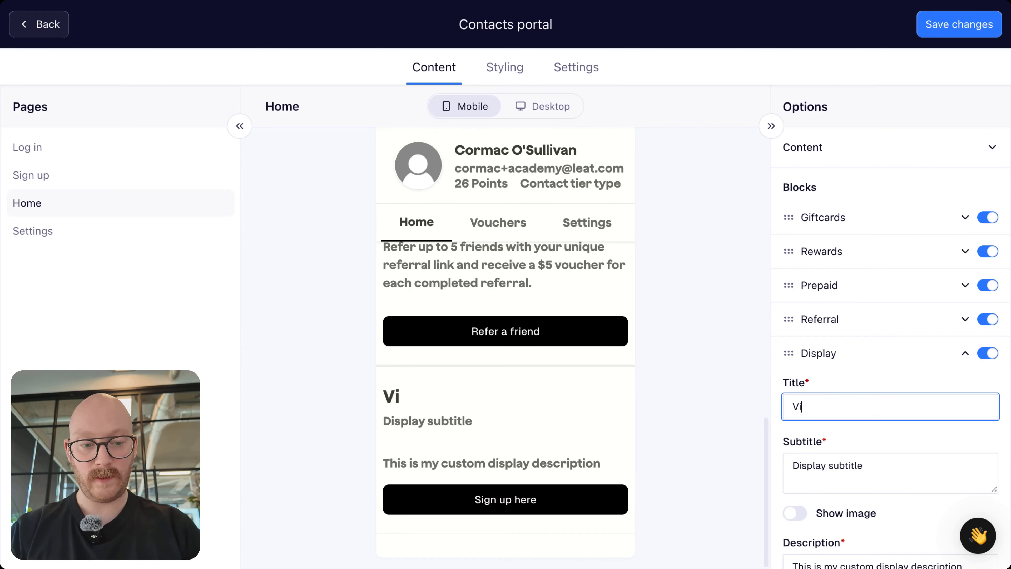
{"action": "type", "text": "ew our "}
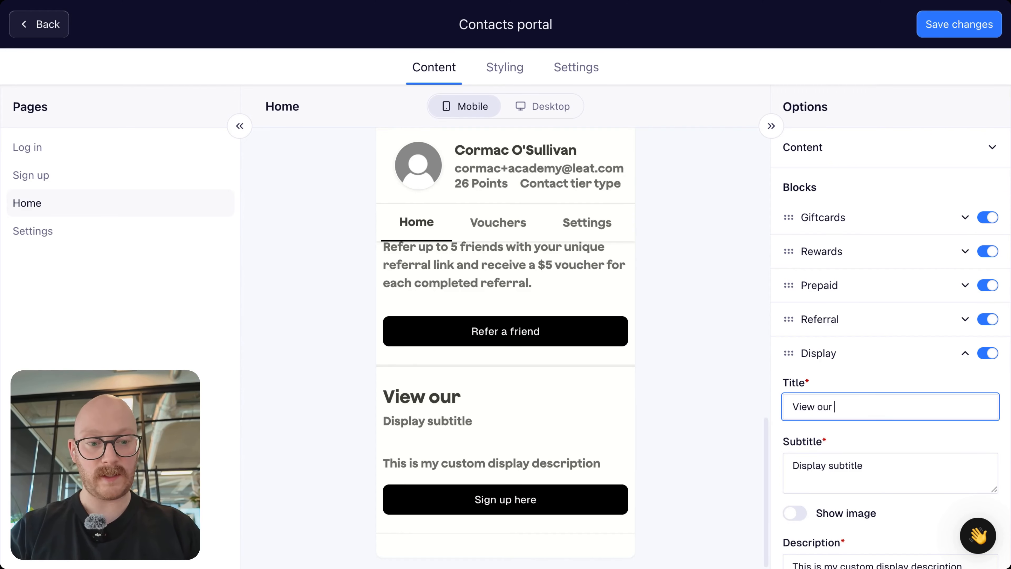
{"action": "type", "text": "sake"}
{"action": "key", "text": "BackSpace"}
{"action": "key", "text": "BackSpace"}
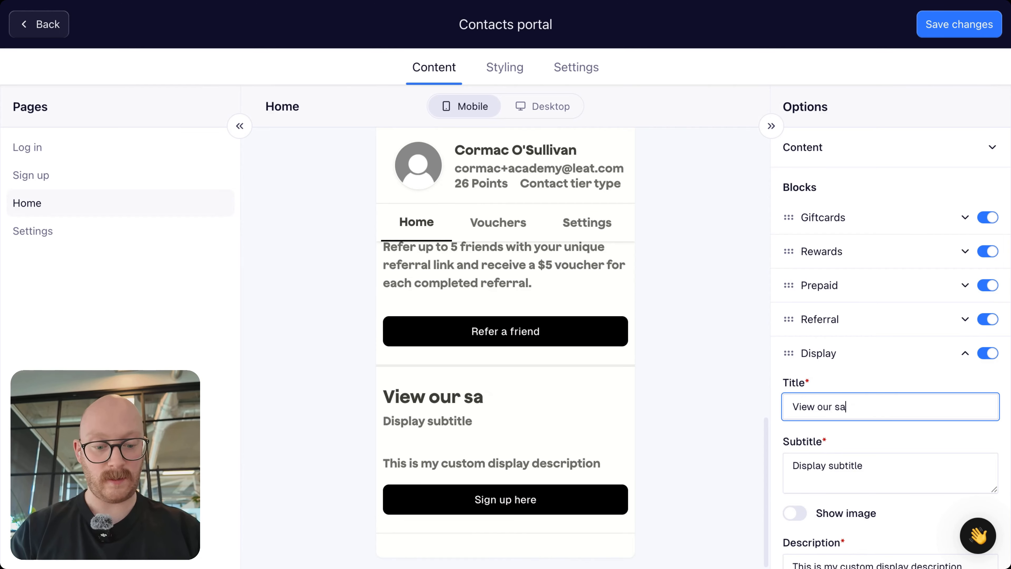
{"action": "type", "text": "le!"}
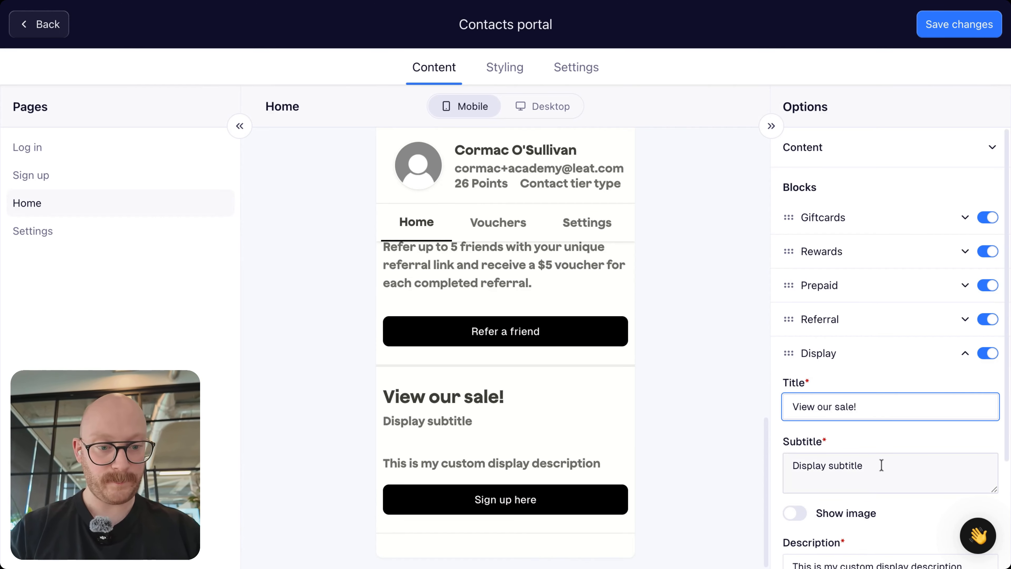
- Replace the Display block's subtitle with "Check out limited time offers and make massive savings!"
{"action": "left_click_drag", "start_coordinate": [881, 466], "coordinate": [779, 470]}
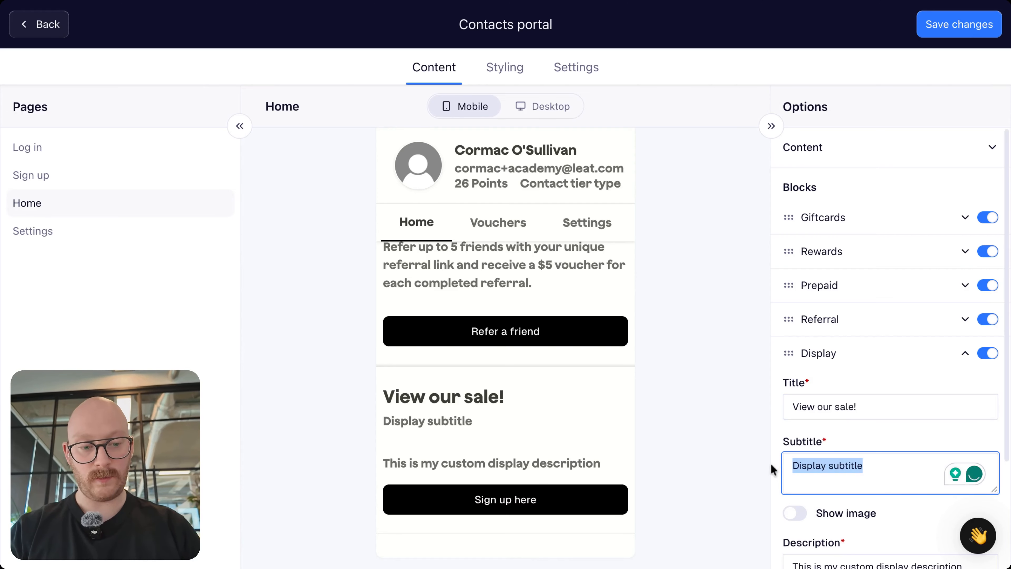
{"action": "key", "text": "BackSpace"}
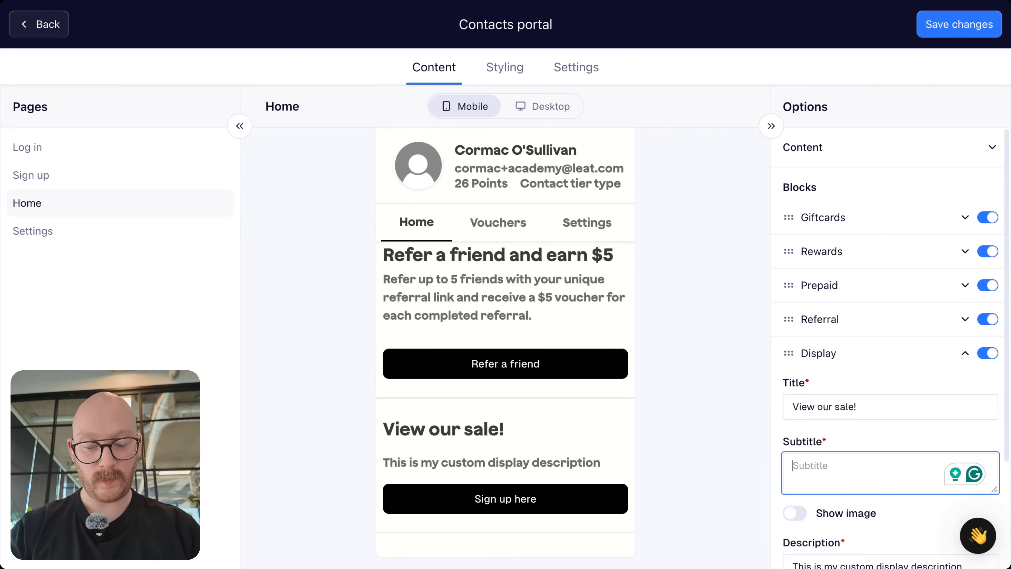
{"action": "type", "text": "Che"}
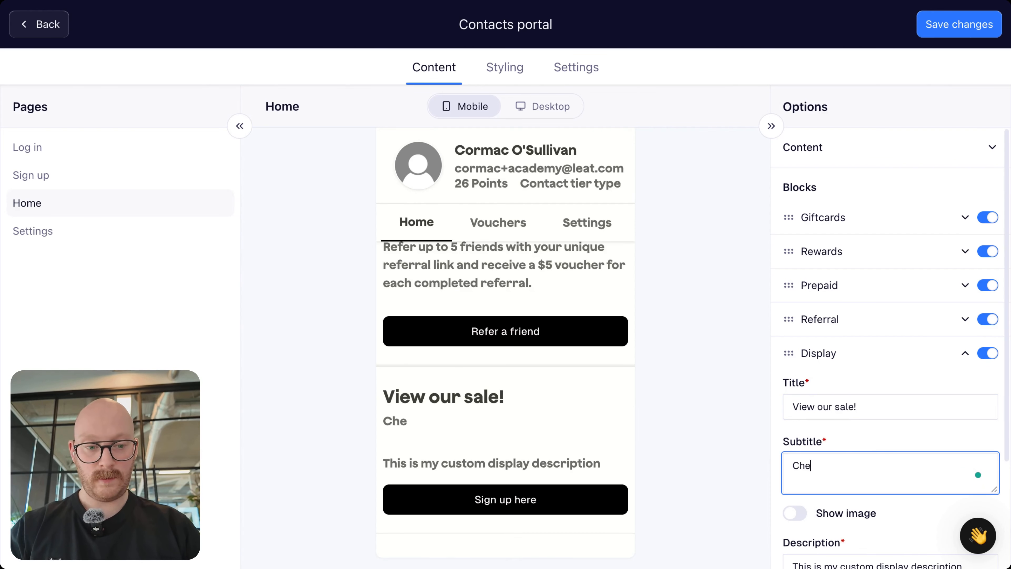
{"action": "type", "text": "ck out limited "}
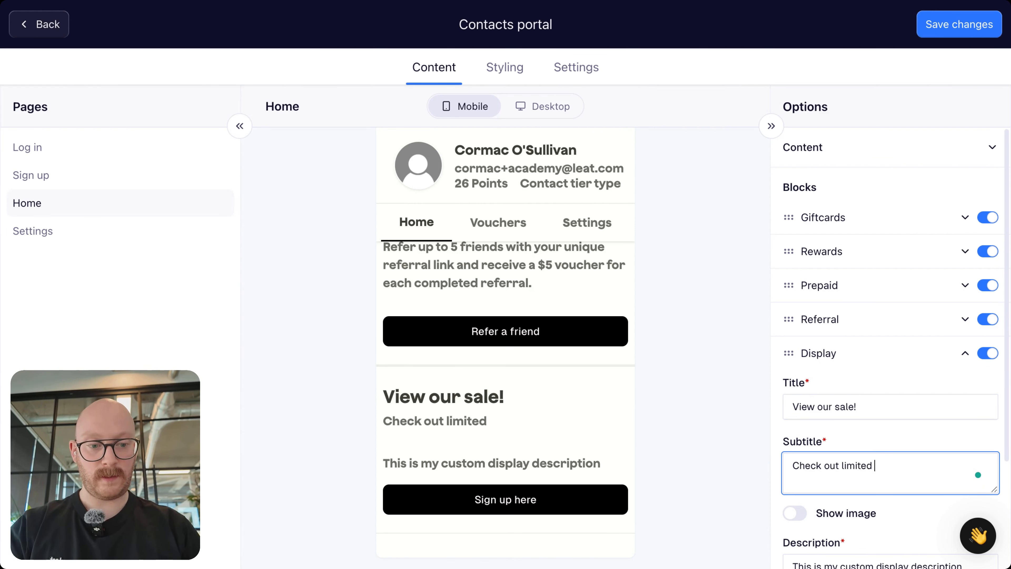
{"action": "type", "text": "tim off"}
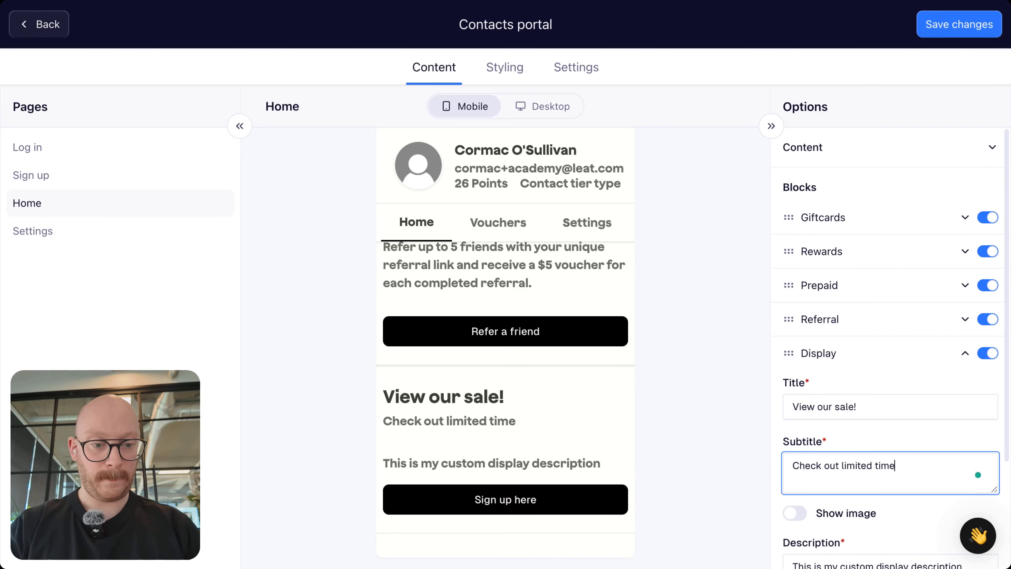
{"action": "type", "text": " offers and "}
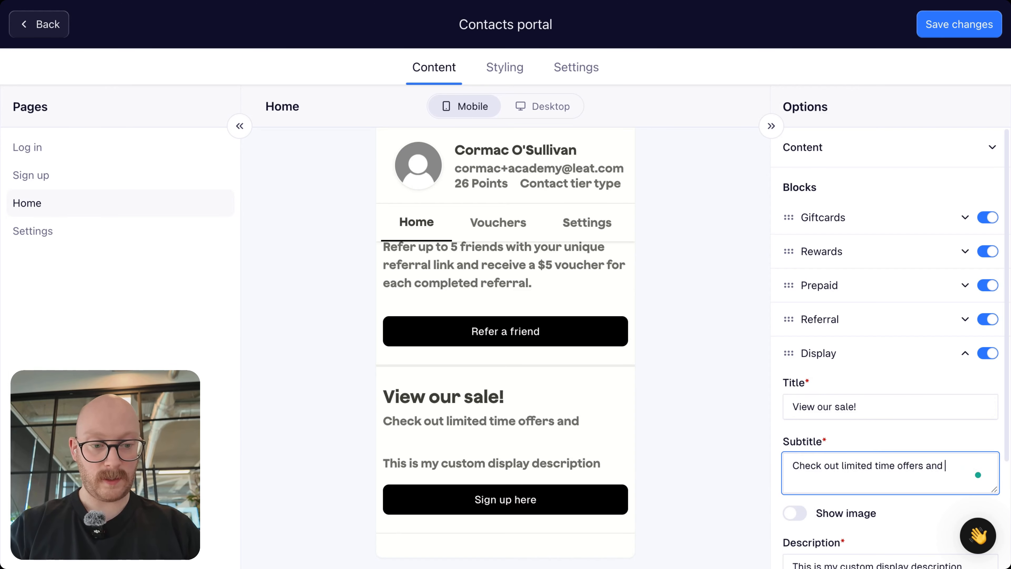
{"action": "type", "text": "make massive savings!"}
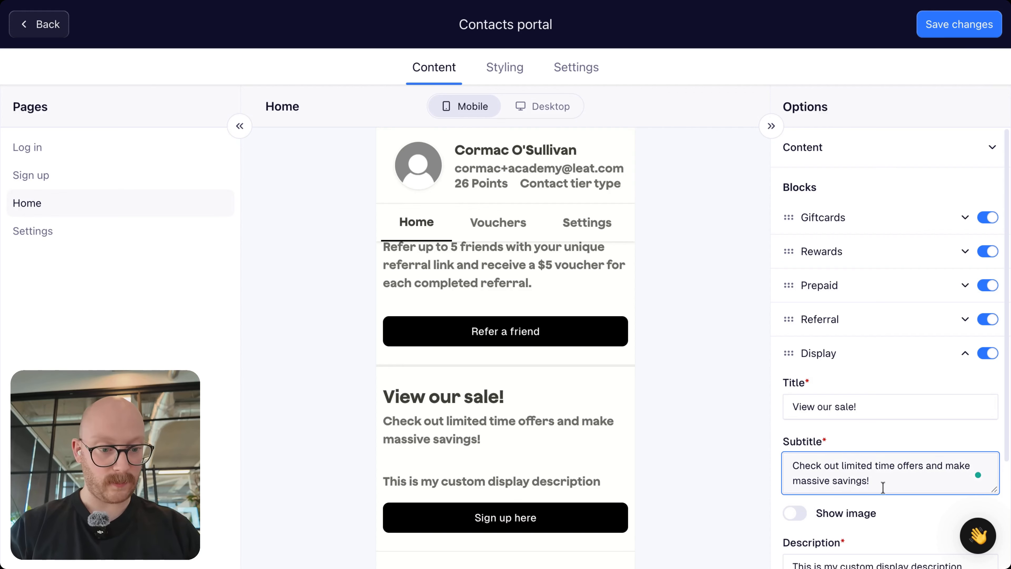
- Replace the Display block's description with "Sprin/Summer sake"
{"action": "scroll", "coordinate": [883, 486], "scroll_direction": "down", "scroll_amount": 3}
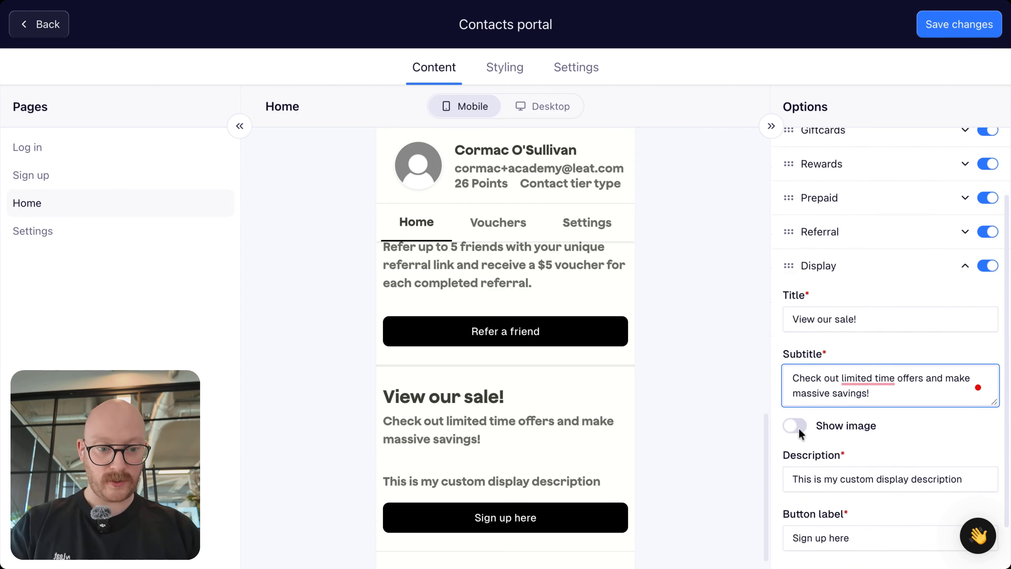
{"action": "scroll", "coordinate": [799, 428], "scroll_direction": "down", "scroll_amount": 2}
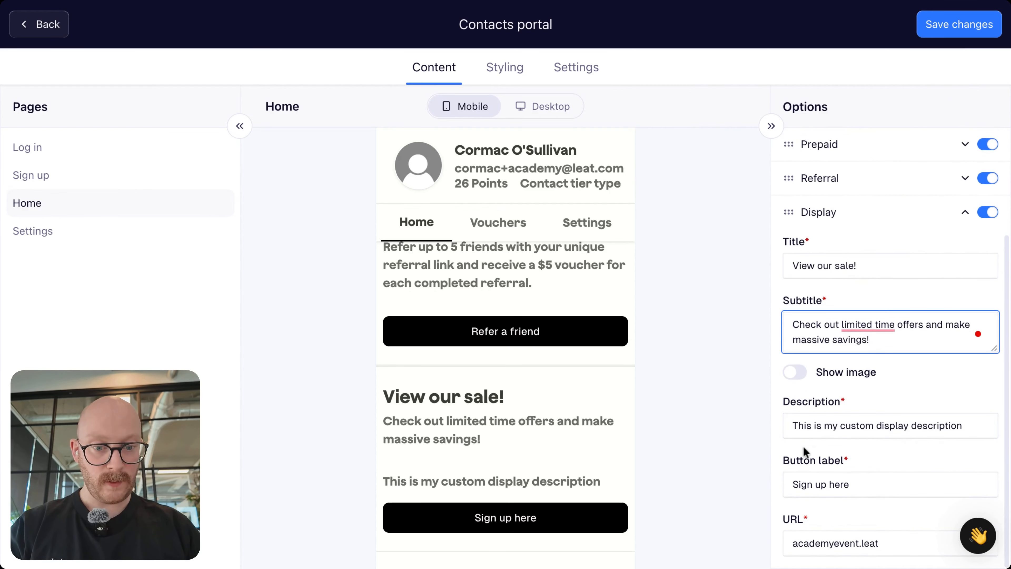
{"action": "triple_click", "coordinate": [850, 427]}
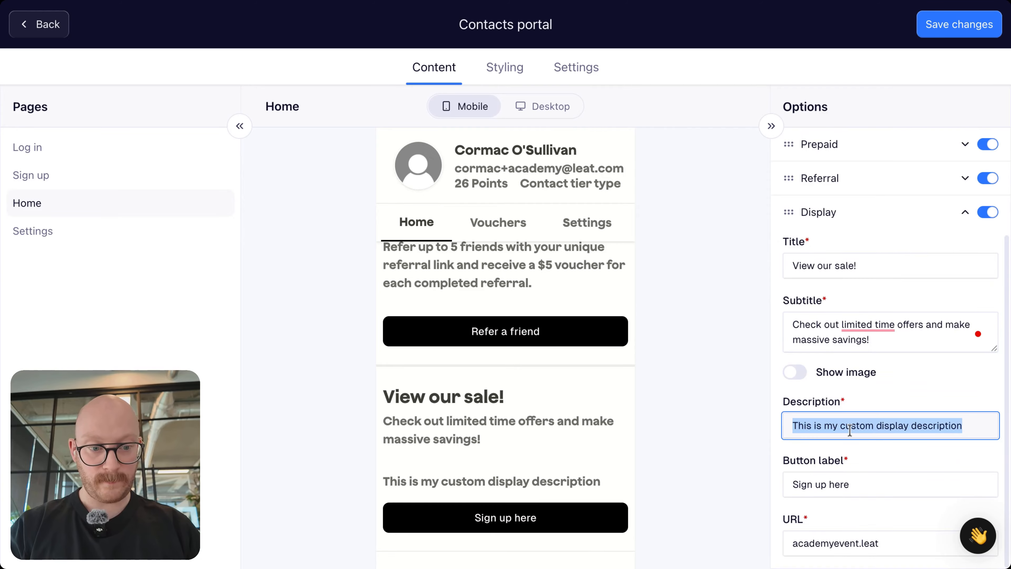
{"action": "key", "text": "BackSpace"}
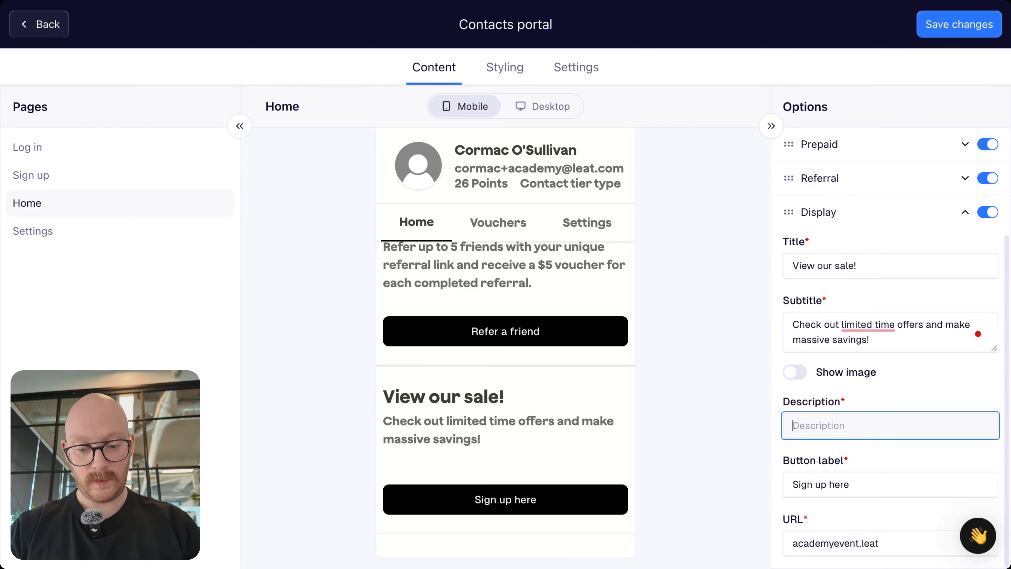
{"action": "type", "text": "SP"}
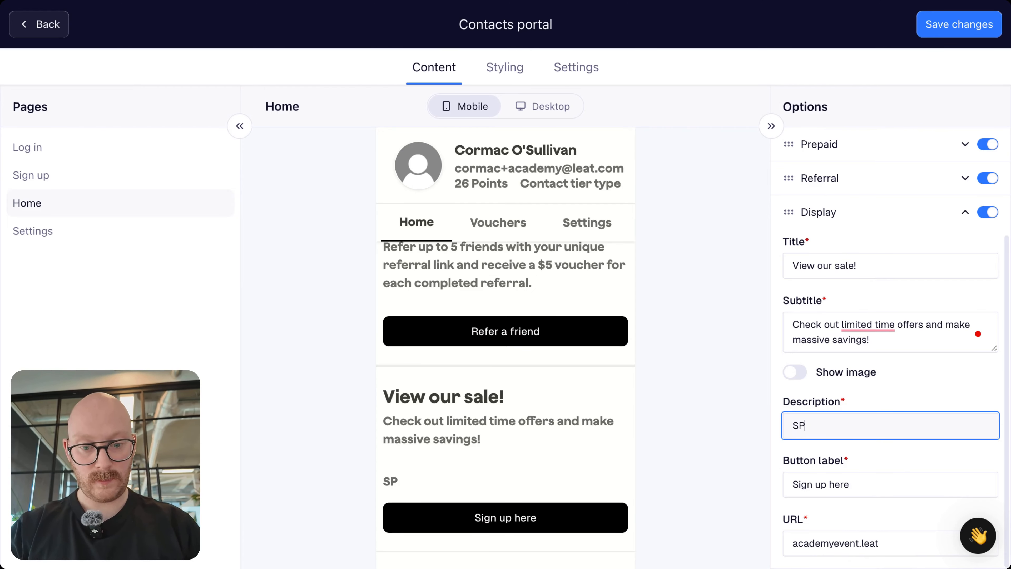
{"action": "key", "text": "BackSpace"}
{"action": "type", "text": "prin"}
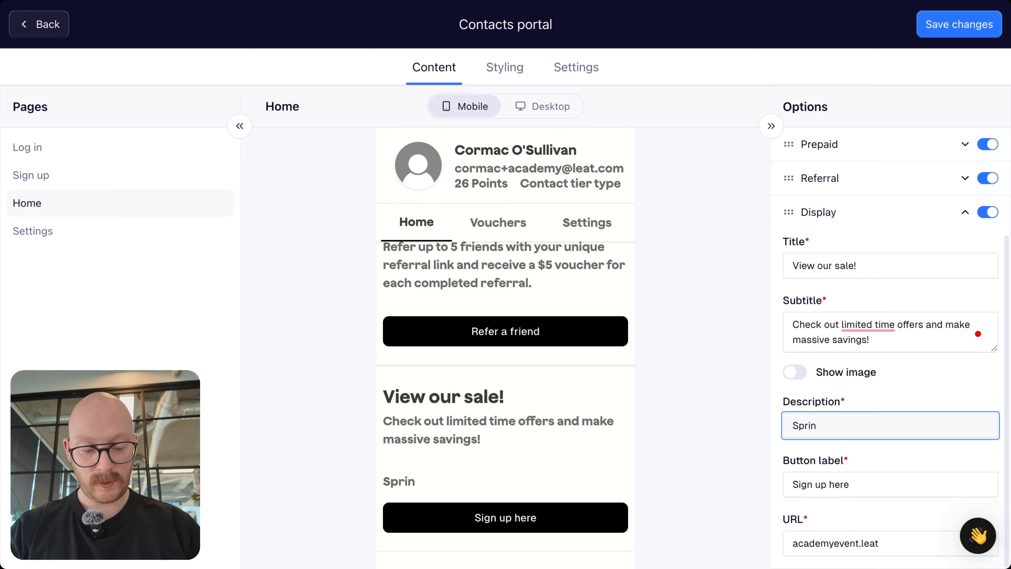
{"action": "type", "text": "/Summer "}
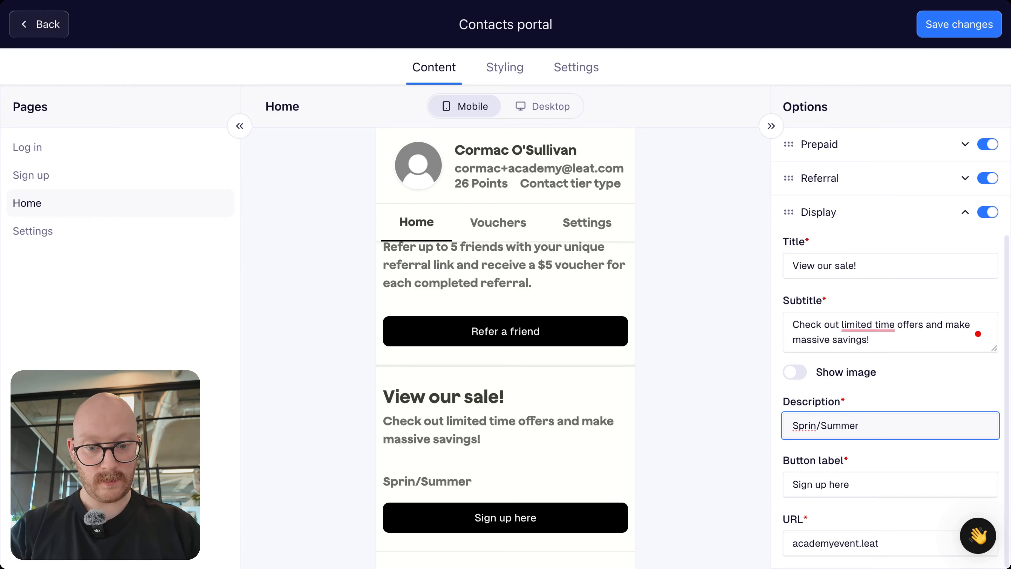
{"action": "type", "text": "sake"}
- Change the Display block's button label to "Access sale"
{"action": "left_click_drag", "start_coordinate": [887, 478], "coordinate": [750, 488]}
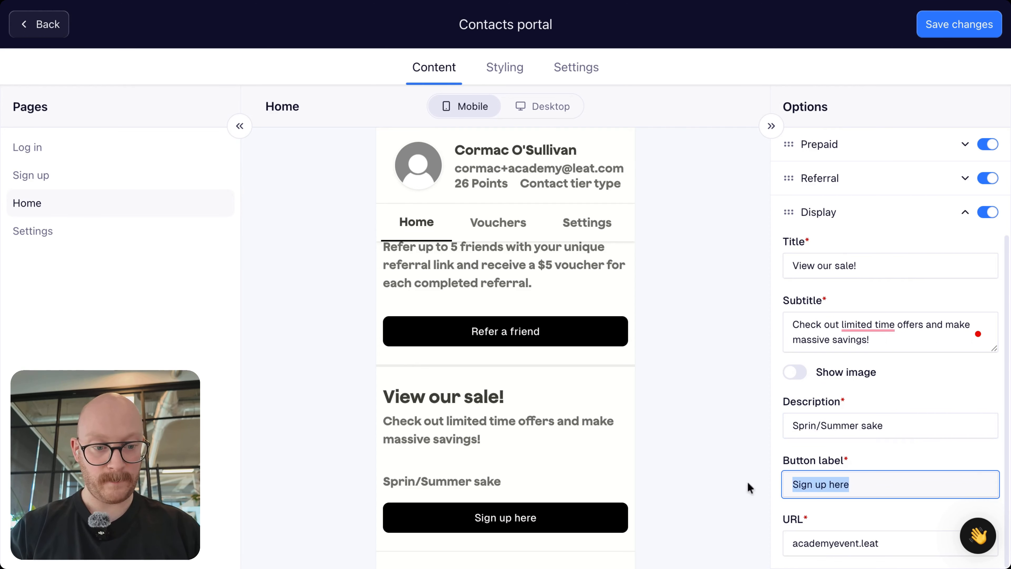
{"action": "type", "text": "Access"}
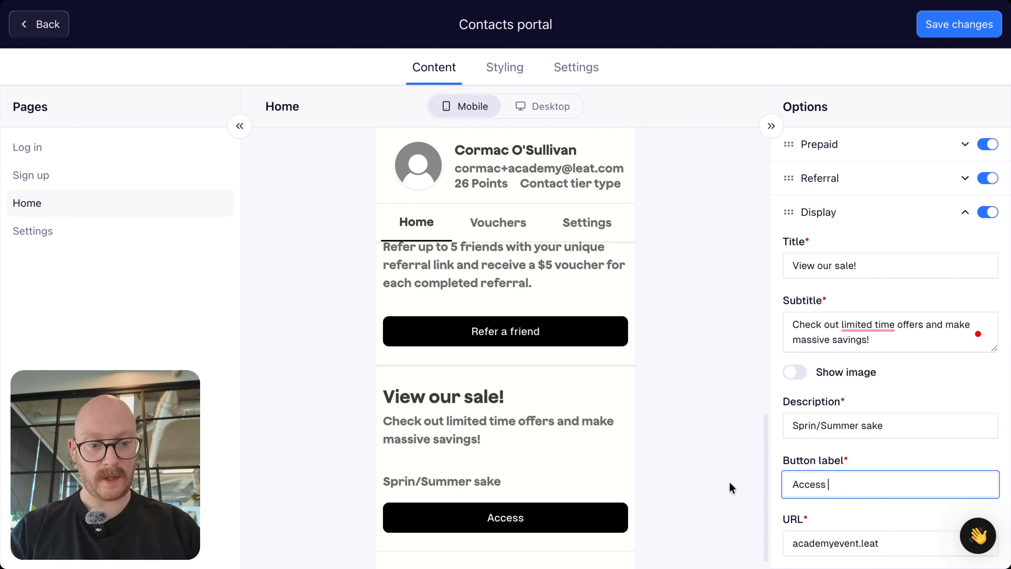
{"action": "type", "text": " sake"}
{"action": "key", "text": "BackSpace"}
{"action": "key", "text": "BackSpace"}
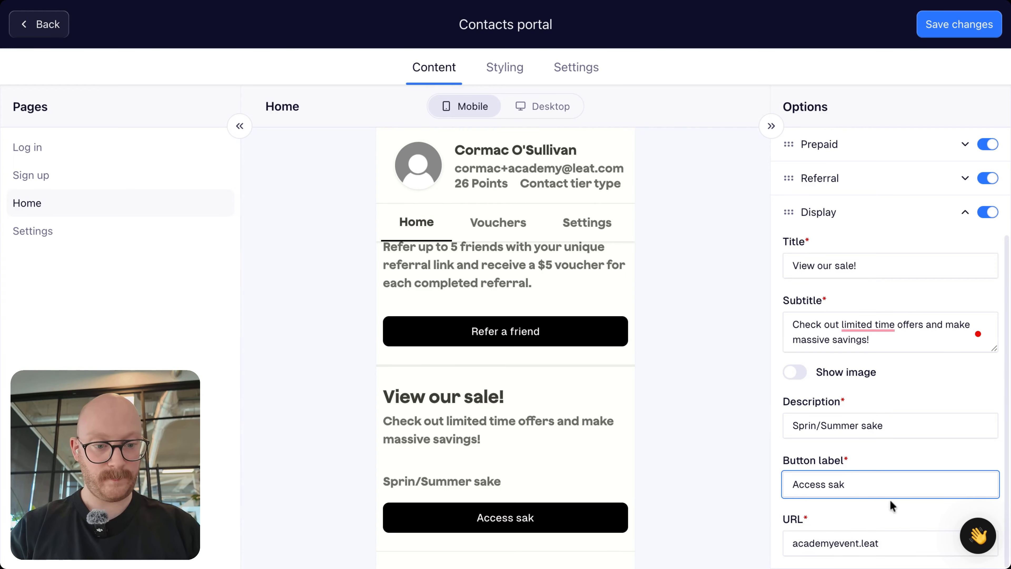
{"action": "type", "text": "le"}
{"action": "left_click", "coordinate": [907, 549]}
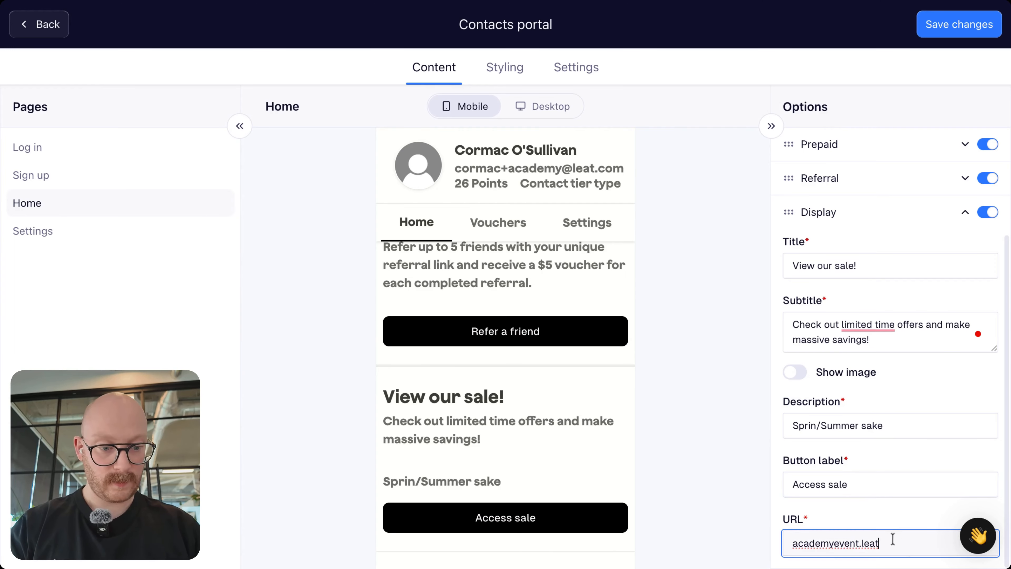
{"action": "left_click_drag", "start_coordinate": [891, 541], "coordinate": [702, 539]}
{"action": "type", "text": "www.acade"}
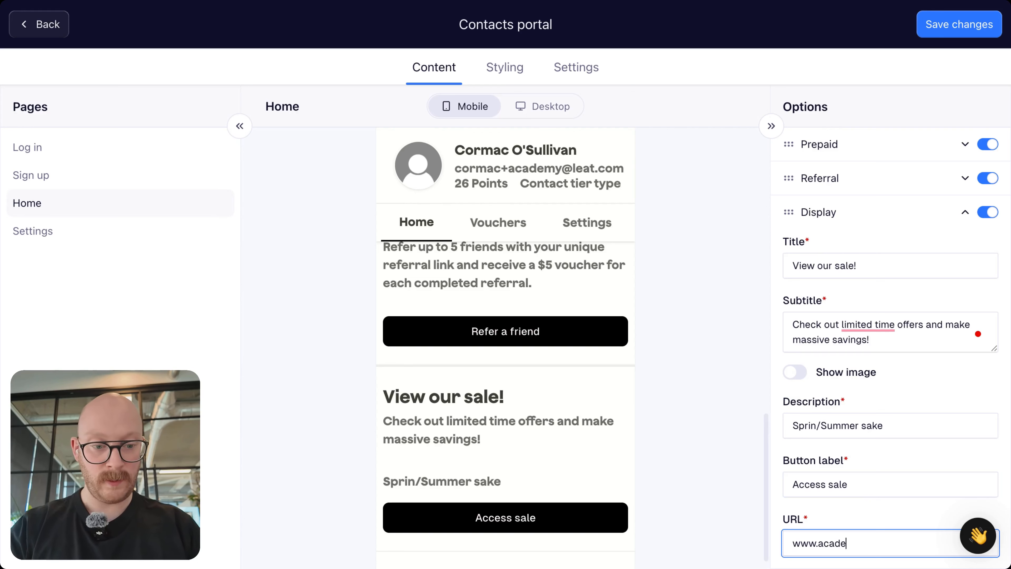
{"action": "type", "text": "mysale"}
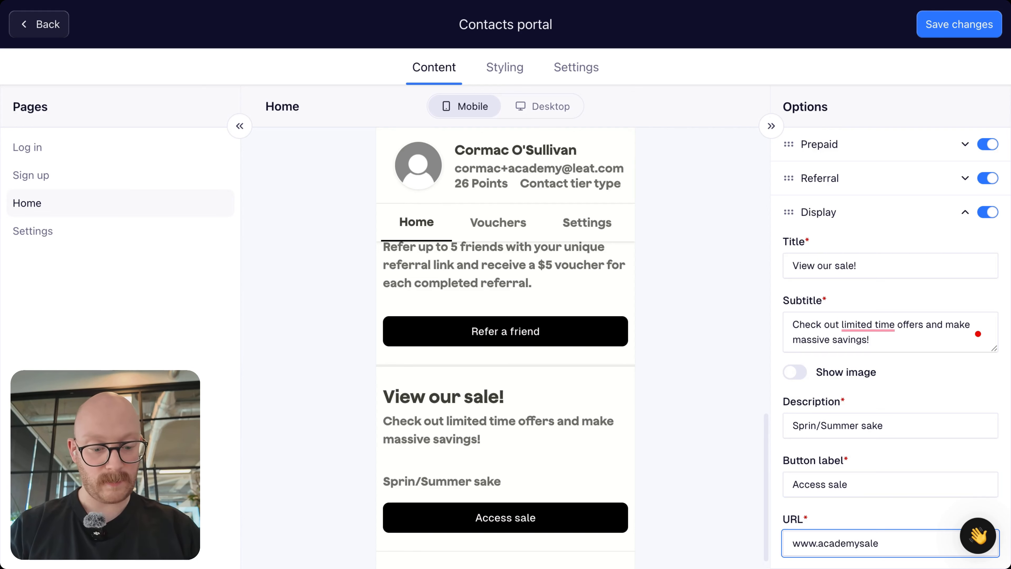
{"action": "type", "text": ".com"}
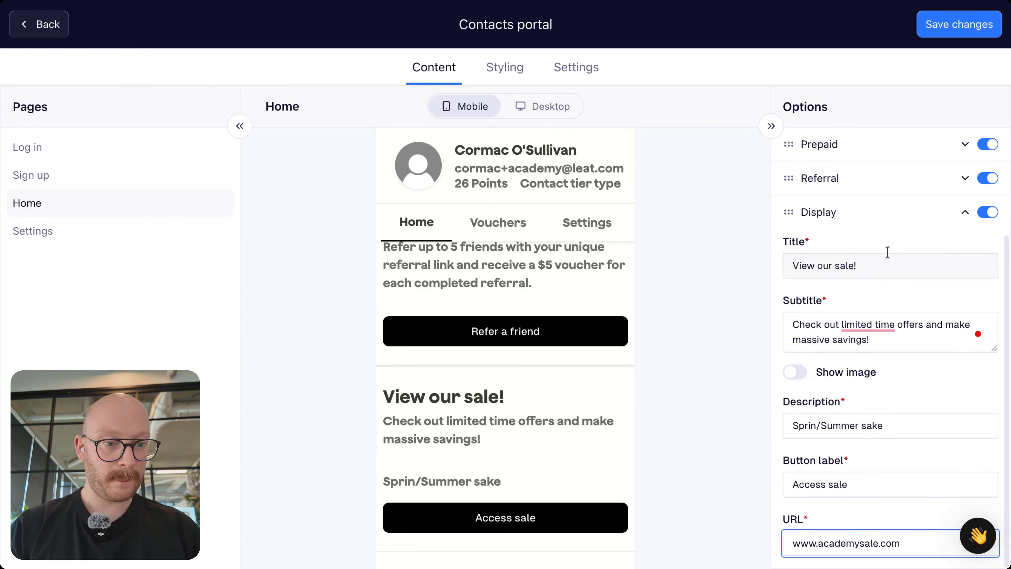
{"action": "left_click", "coordinate": [965, 212]}
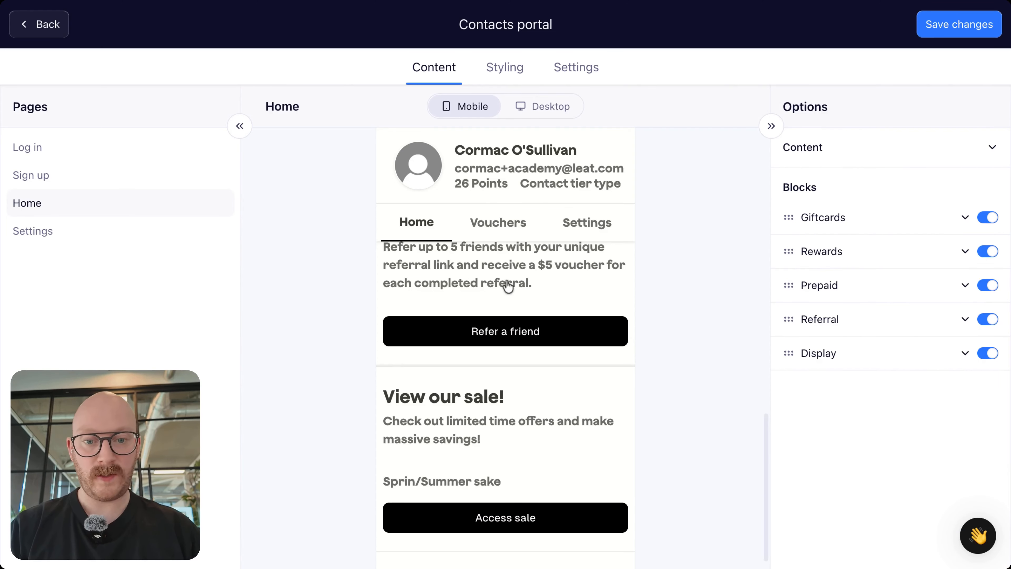
- Open the portal's Settings page, disable the add identifier button in its content options, and collapse those options
{"action": "scroll", "coordinate": [499, 315], "scroll_direction": "up", "scroll_amount": 10}
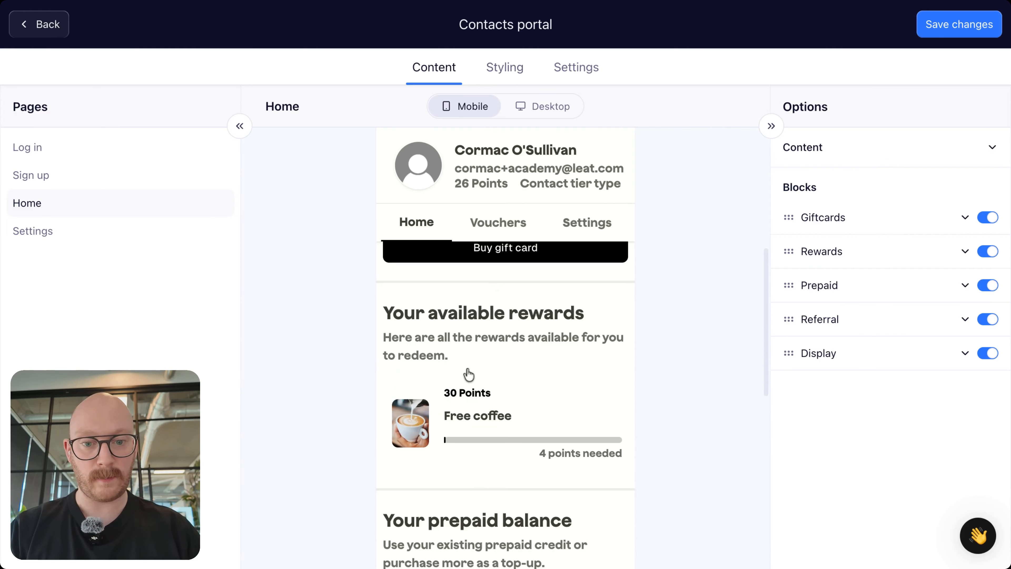
{"action": "scroll", "coordinate": [467, 375], "scroll_direction": "up", "scroll_amount": 5}
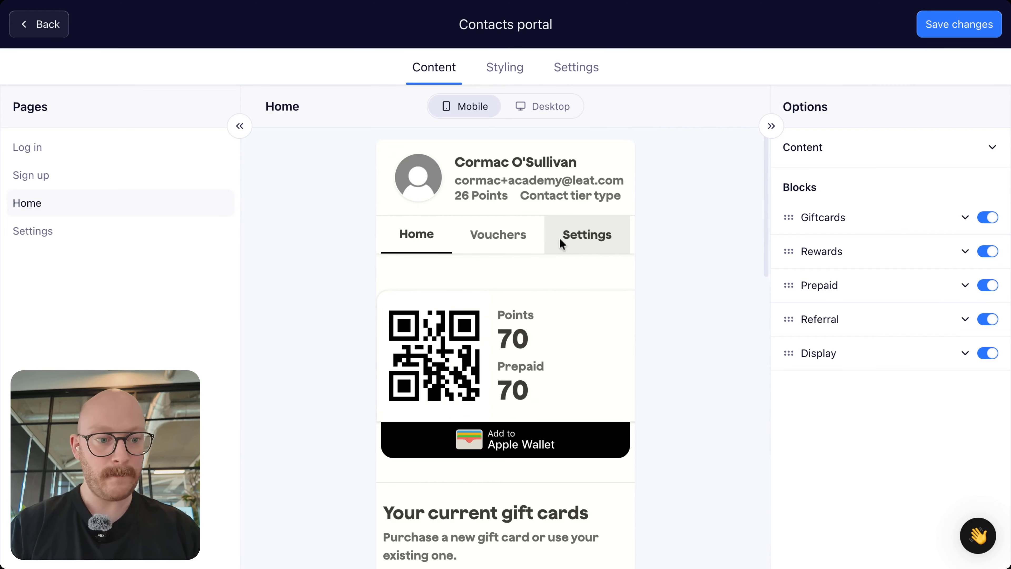
{"action": "left_click", "coordinate": [98, 237]}
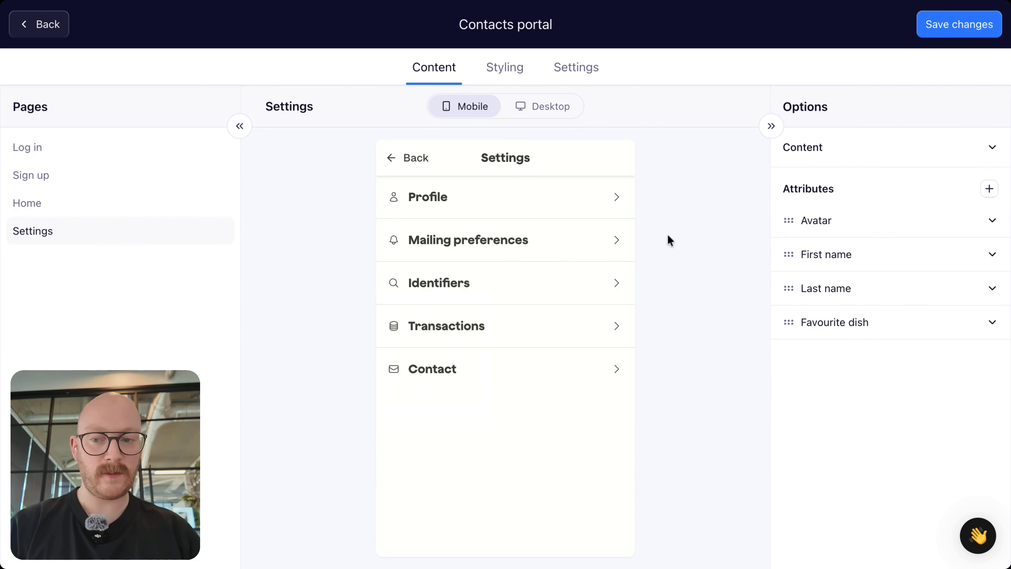
{"action": "left_click", "coordinate": [990, 147]}
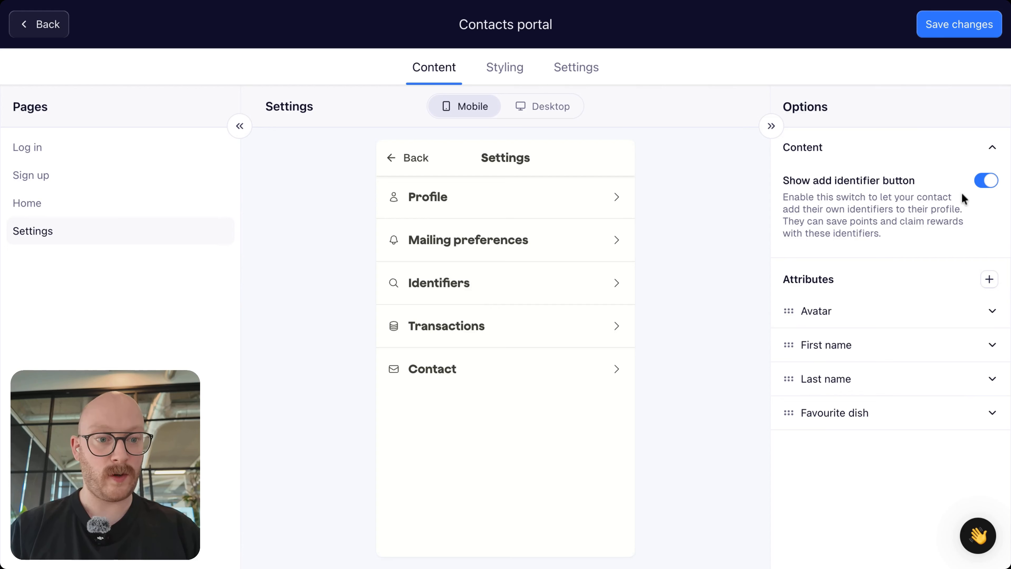
{"action": "left_click", "coordinate": [983, 182]}
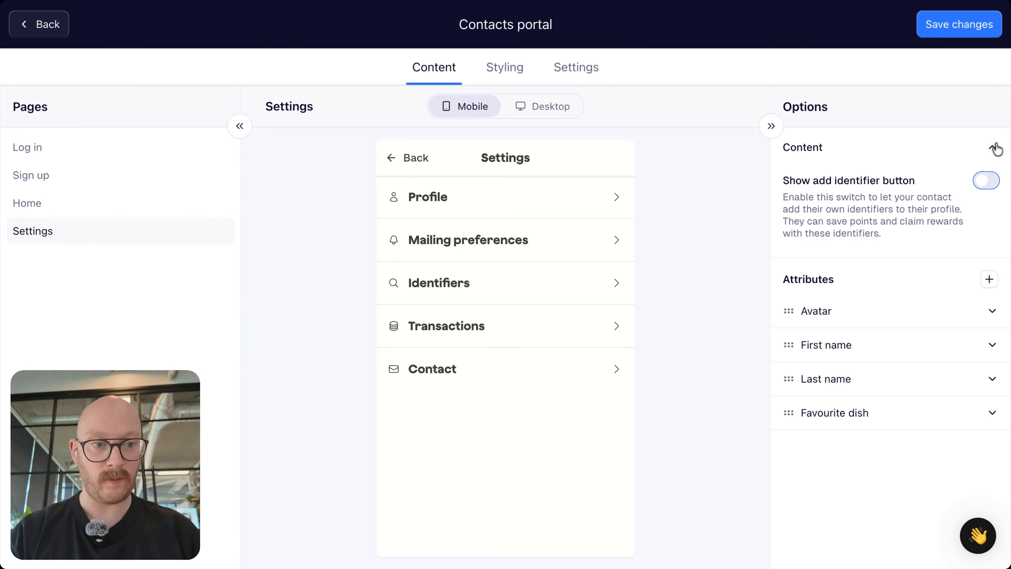
{"action": "left_click", "coordinate": [992, 150]}
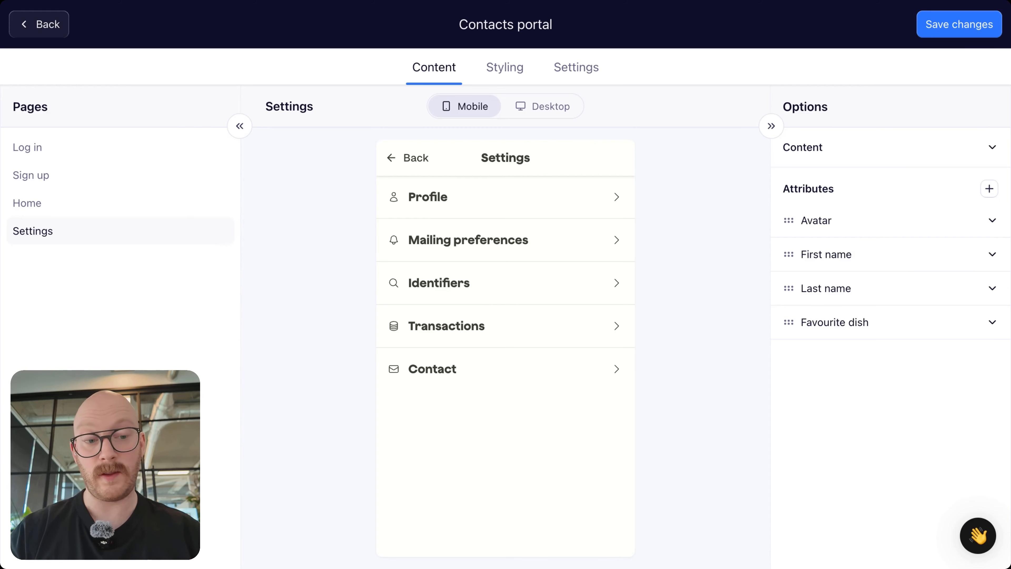
- Switch the Avatar attribute's Editable option off and back on, and collapse the attribute
{"action": "left_click", "coordinate": [994, 221]}
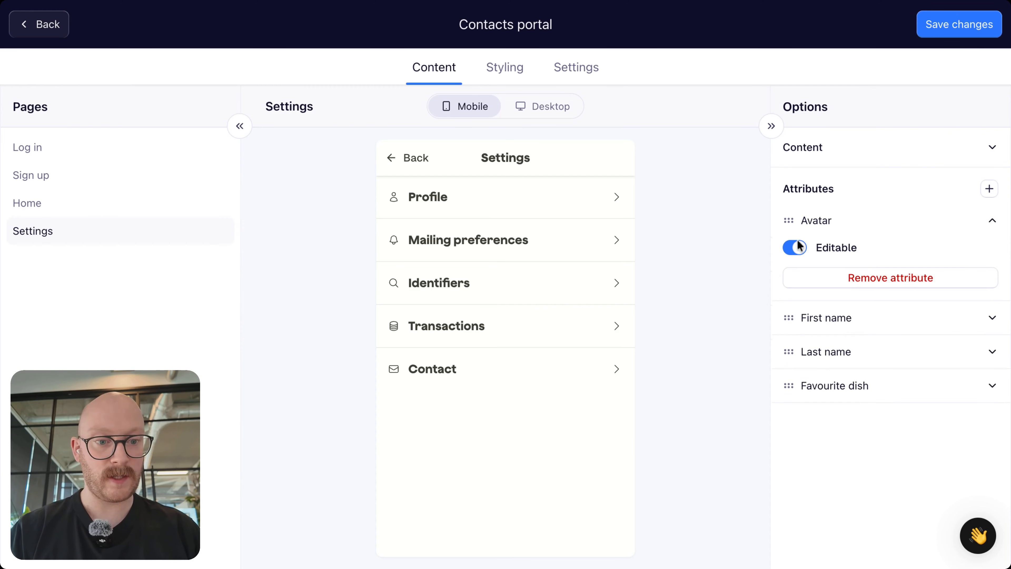
{"action": "left_click", "coordinate": [793, 249]}
{"action": "left_click", "coordinate": [793, 248]}
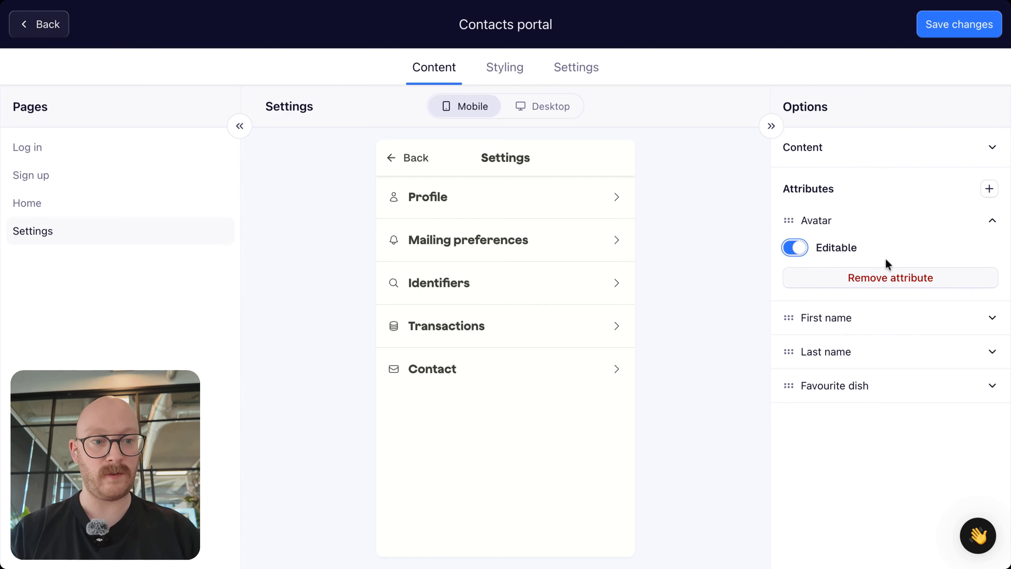
{"action": "left_click", "coordinate": [993, 221]}
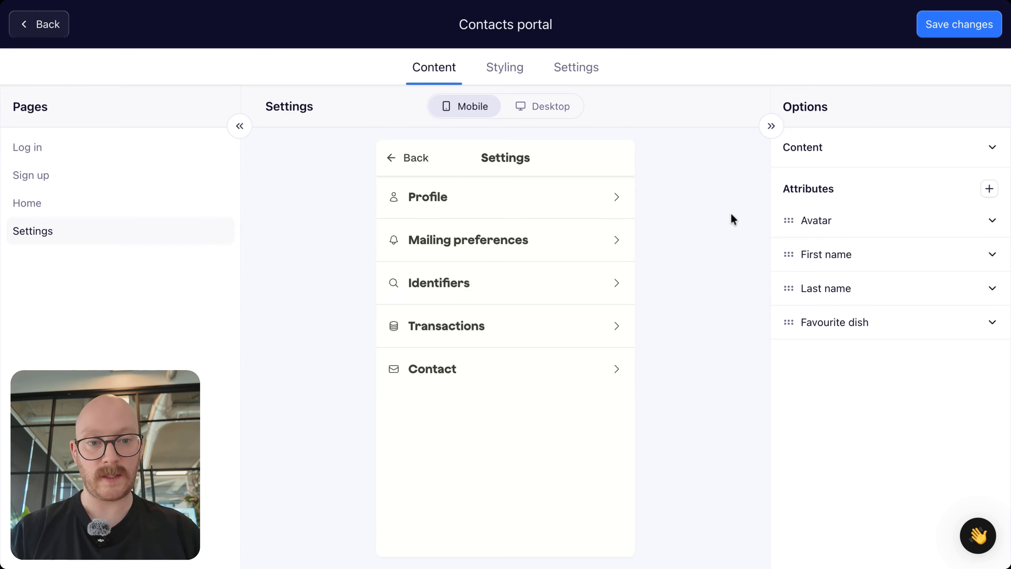
- Open the Home page, move the Rewards block above Giftcards, and check the new order in the preview
{"action": "left_click", "coordinate": [69, 143]}
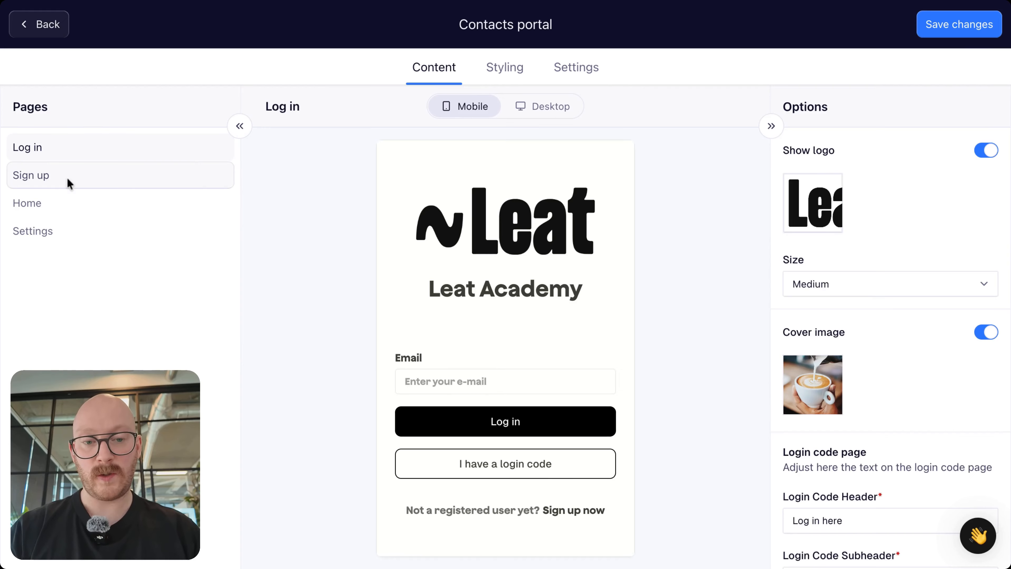
{"action": "left_click", "coordinate": [67, 203]}
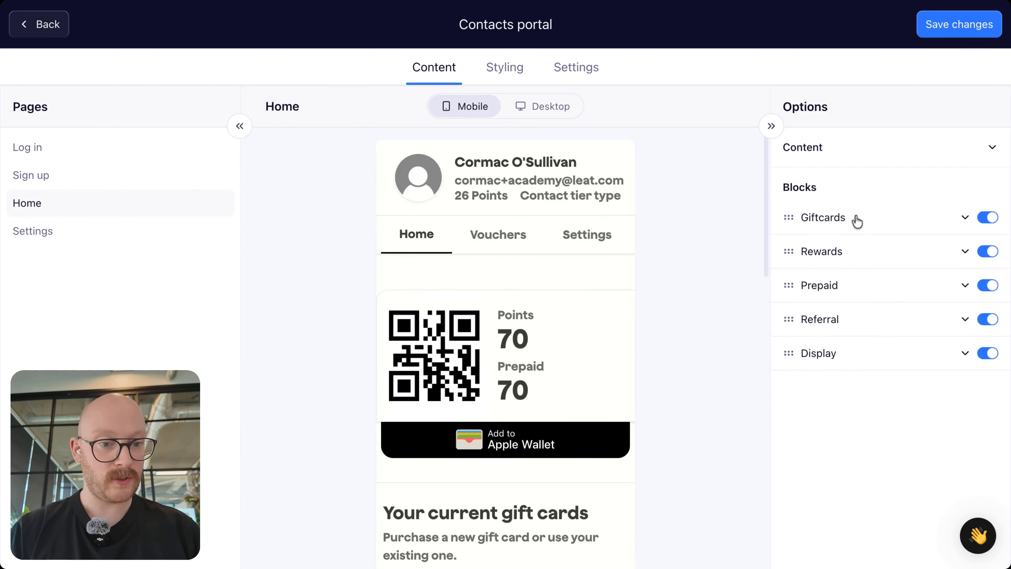
{"action": "left_click_drag", "start_coordinate": [789, 250], "coordinate": [788, 223]}
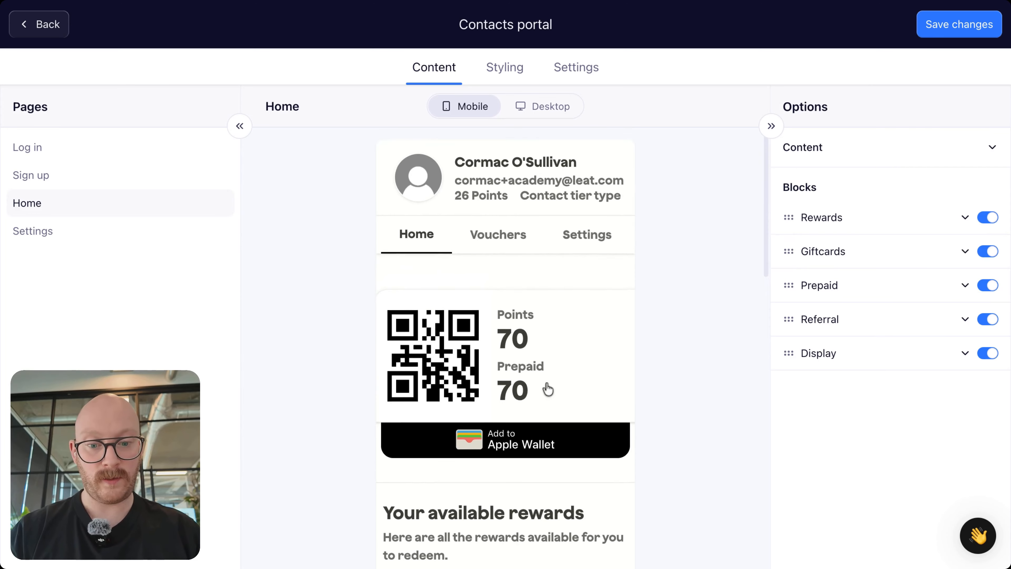
{"action": "scroll", "coordinate": [532, 384], "scroll_direction": "down", "scroll_amount": 3}
{"action": "scroll", "coordinate": [485, 409], "scroll_direction": "down", "scroll_amount": 3}
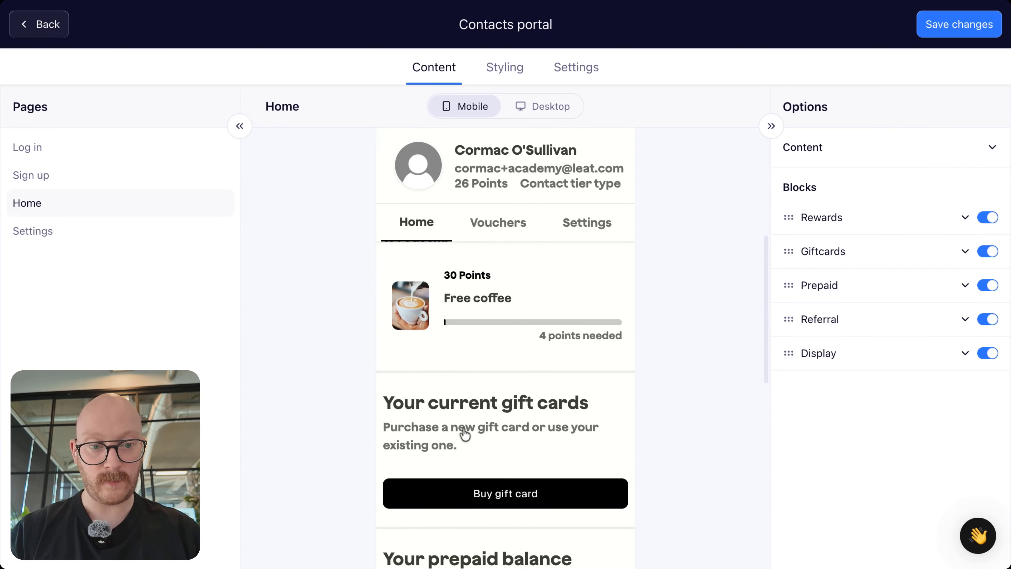
{"action": "scroll", "coordinate": [463, 433], "scroll_direction": "down", "scroll_amount": 2}
{"action": "scroll", "coordinate": [463, 434], "scroll_direction": "up", "scroll_amount": 2}
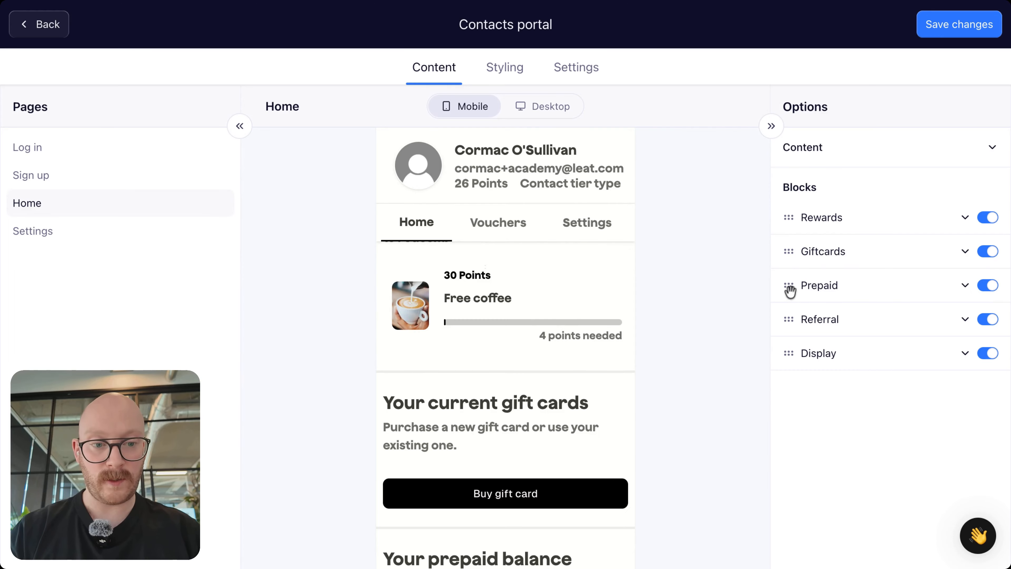
- Reorder the Home page blocks by moving Prepaid above Giftcards, and check the preview
{"action": "left_click_drag", "start_coordinate": [789, 286], "coordinate": [789, 251]}
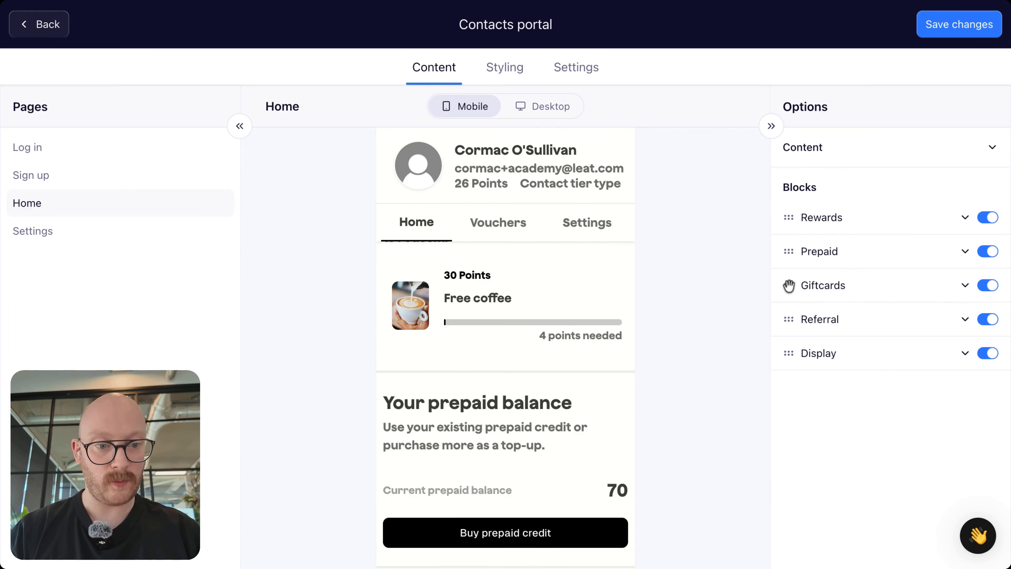
{"action": "scroll", "coordinate": [474, 423], "scroll_direction": "down", "scroll_amount": 1}
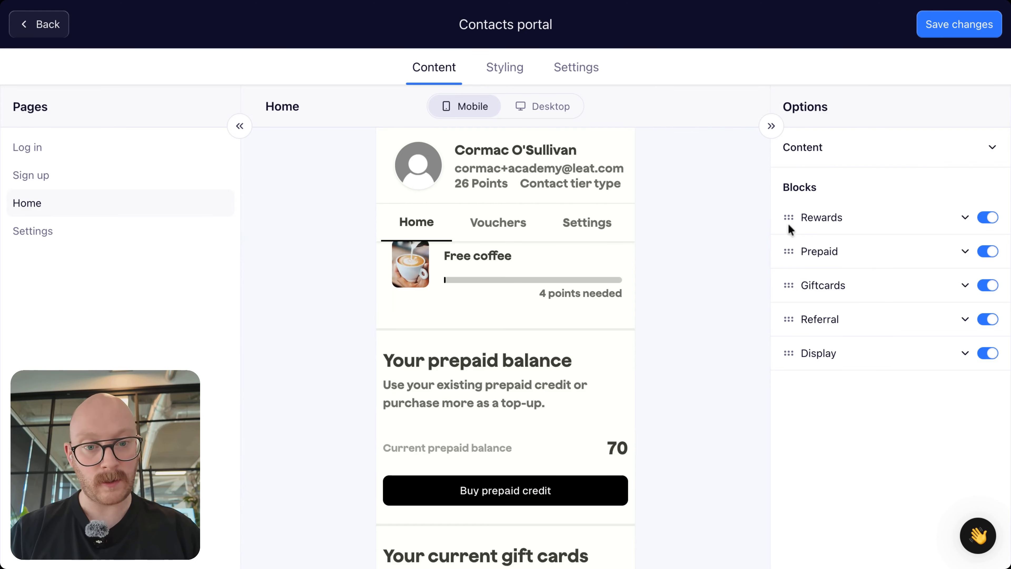
{"action": "scroll", "coordinate": [563, 394], "scroll_direction": "up", "scroll_amount": 5}
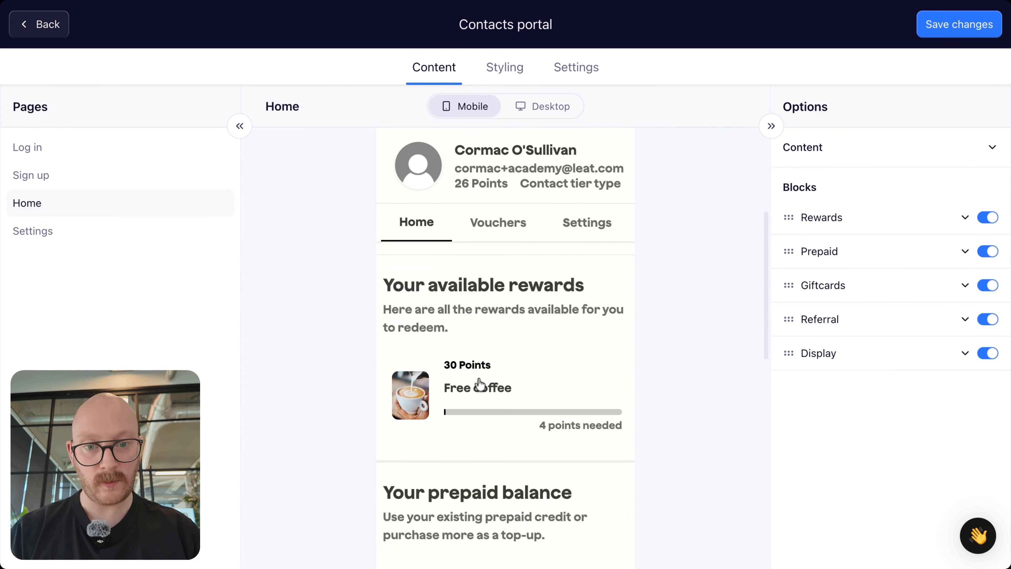
- Review the content of the Settings, Home and Sign up pages, ending on the Log in page
{"action": "left_click", "coordinate": [105, 225]}
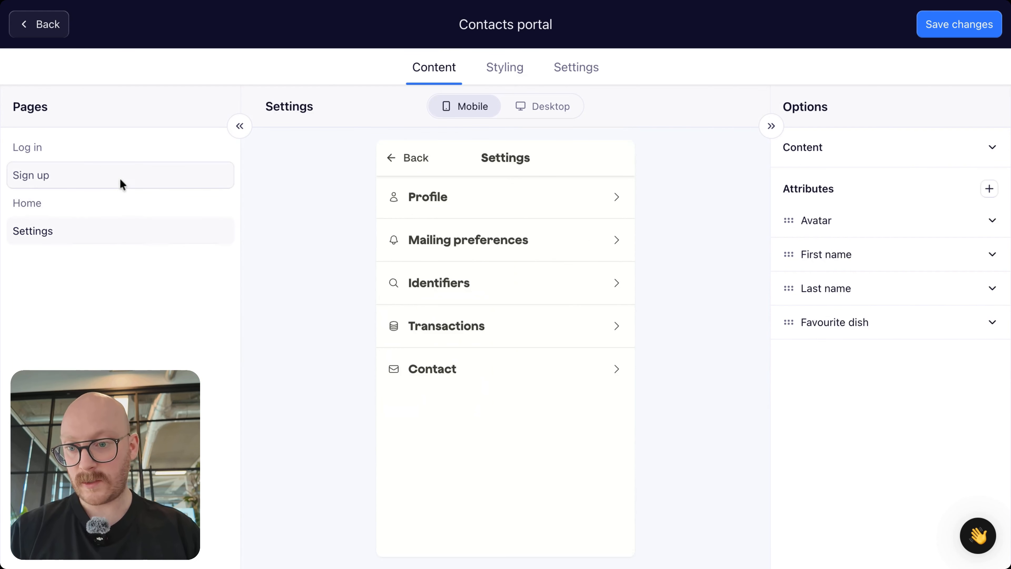
{"action": "left_click", "coordinate": [116, 202]}
{"action": "left_click", "coordinate": [135, 172]}
{"action": "left_click", "coordinate": [117, 154]}
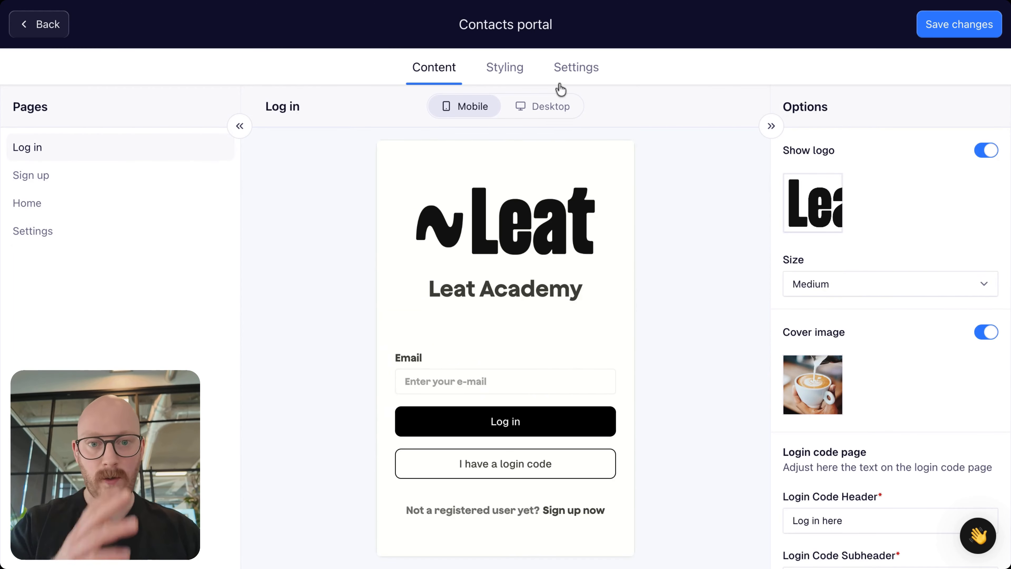
- Open the portal's color styling and set the backdrop color to the #FFFFFC preset
{"action": "left_click", "coordinate": [515, 70]}
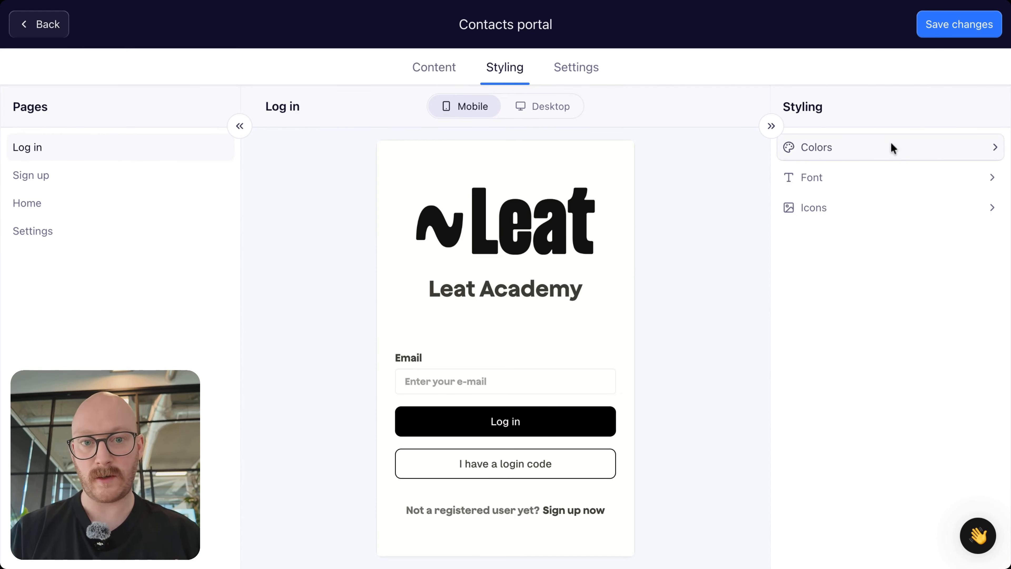
{"action": "left_click", "coordinate": [970, 148]}
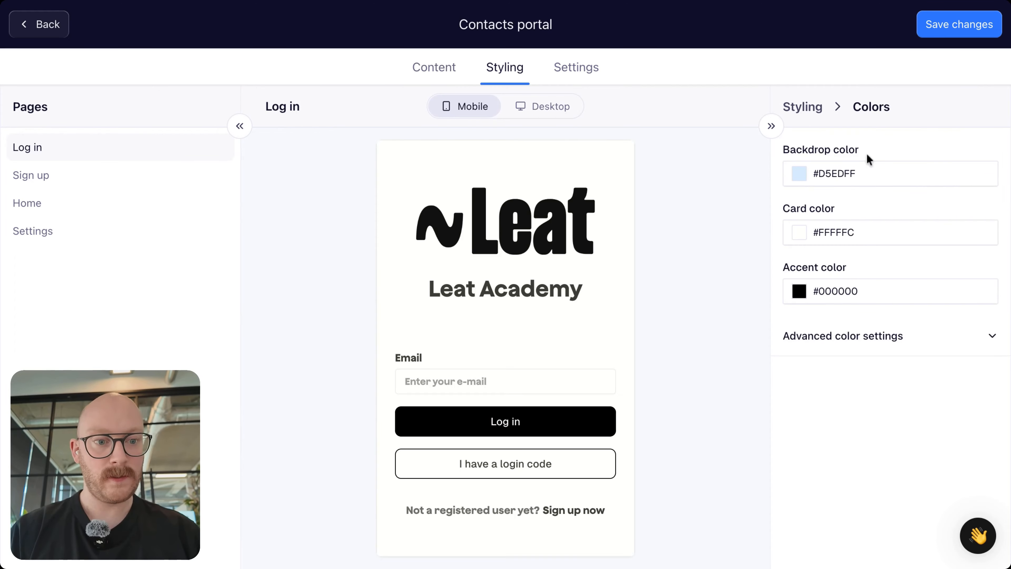
{"action": "left_click", "coordinate": [799, 176]}
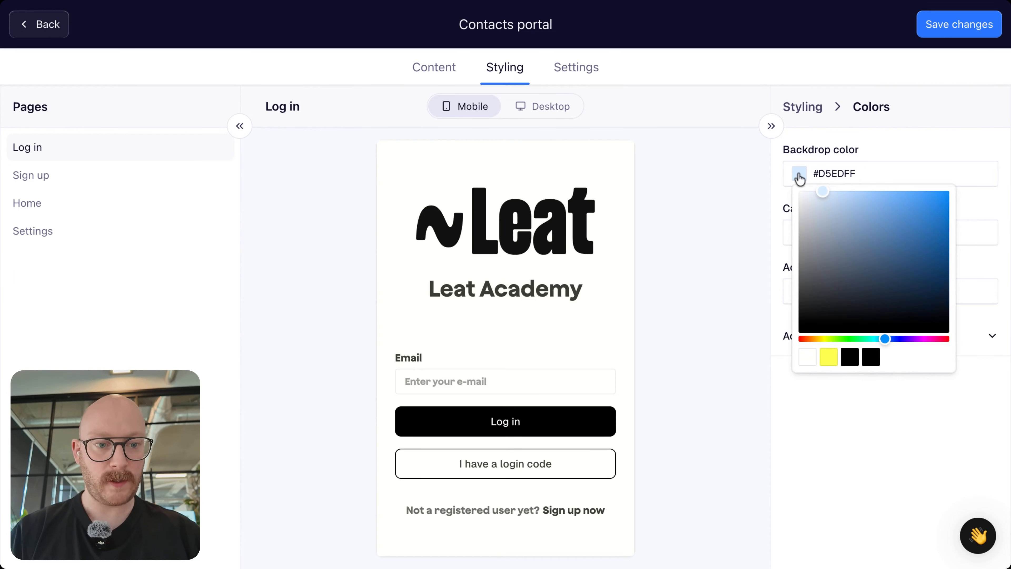
{"action": "left_click", "coordinate": [810, 361]}
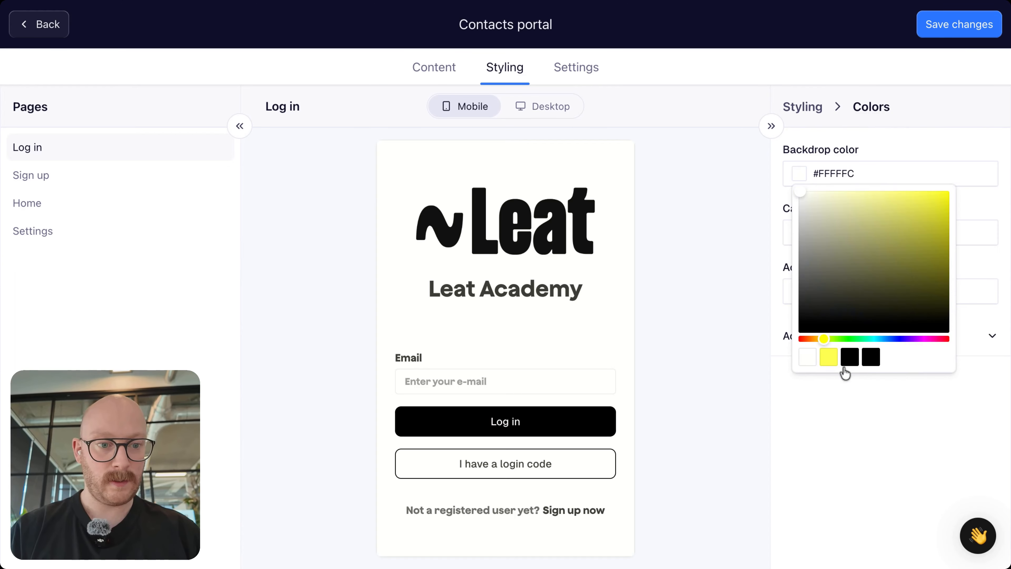
{"action": "left_click", "coordinate": [885, 404]}
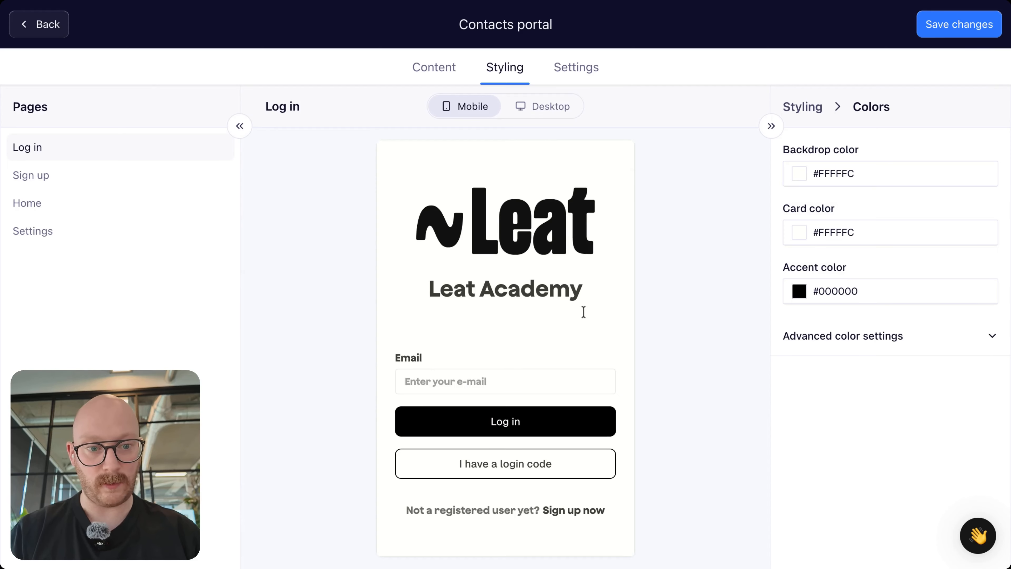
- Set the card color to the yellow preset #FFFF4F
{"action": "left_click", "coordinate": [808, 232]}
{"action": "left_click", "coordinate": [800, 237]}
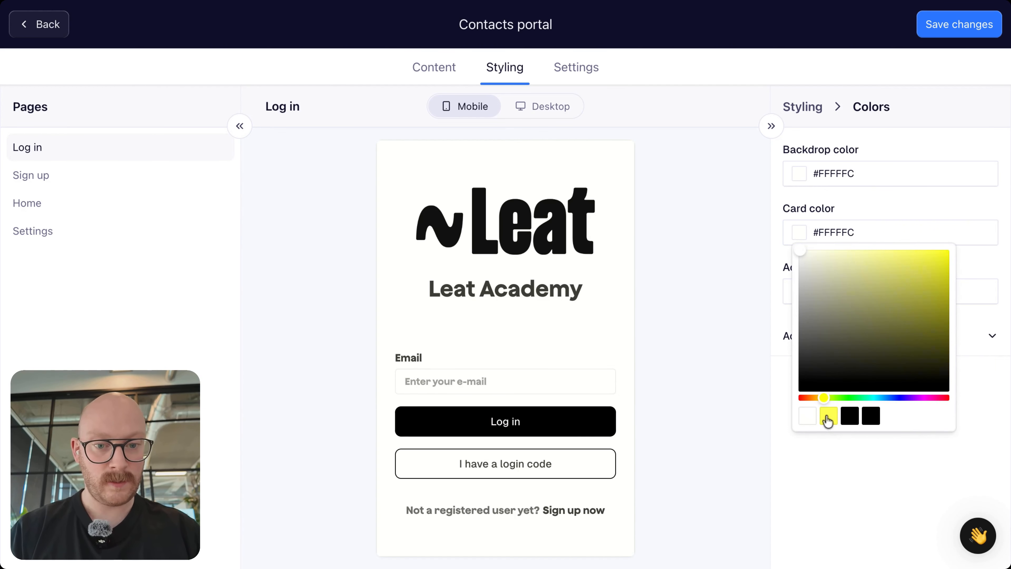
{"action": "left_click", "coordinate": [828, 419]}
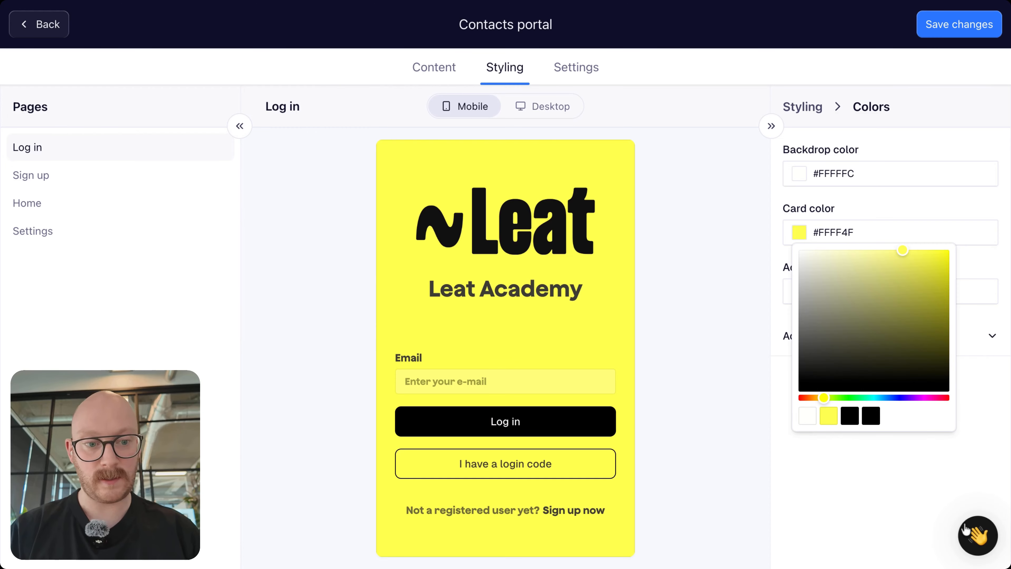
{"action": "left_click", "coordinate": [865, 498]}
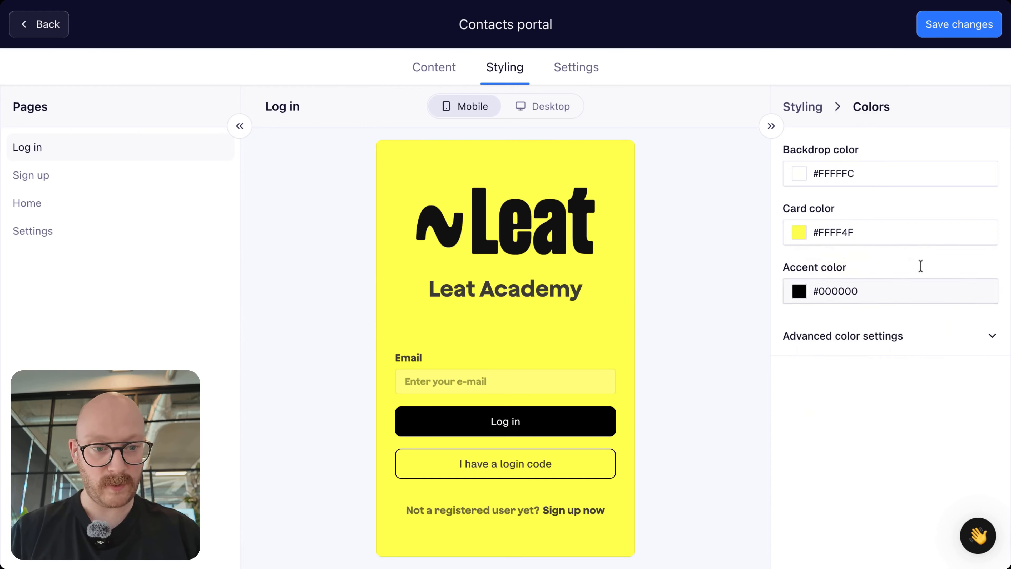
- Try the green accent color #00FFBA, and set the accent back to the black preset #000000
{"action": "left_click", "coordinate": [800, 294]}
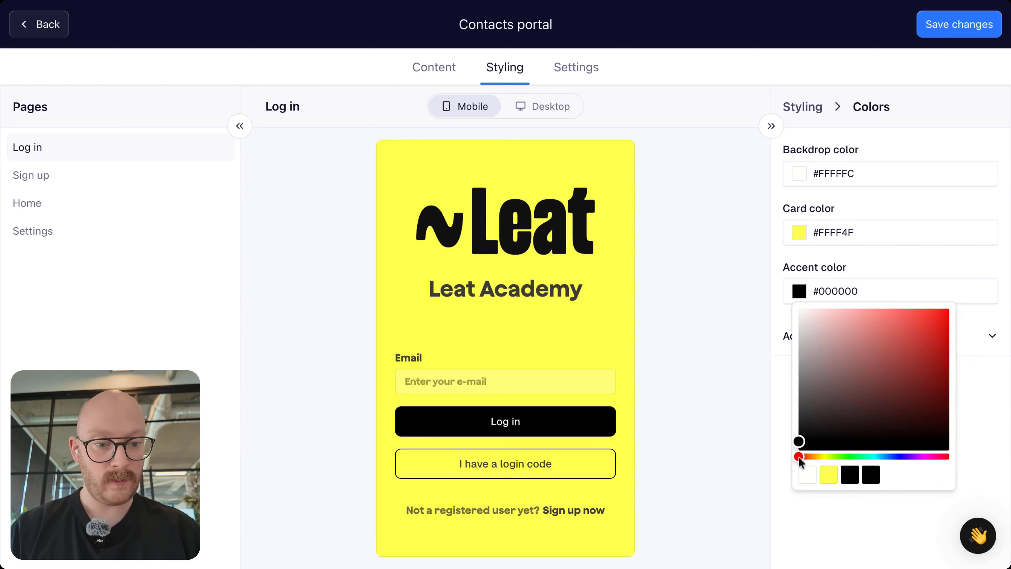
{"action": "left_click_drag", "start_coordinate": [800, 458], "coordinate": [869, 459]}
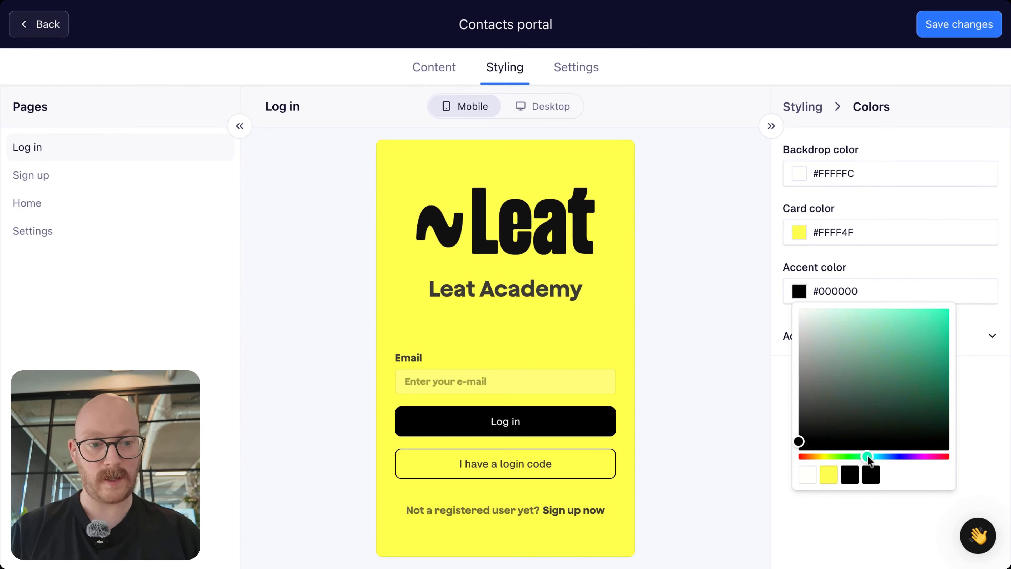
{"action": "left_click", "coordinate": [903, 357]}
{"action": "left_click_drag", "start_coordinate": [903, 357], "coordinate": [1001, 230]}
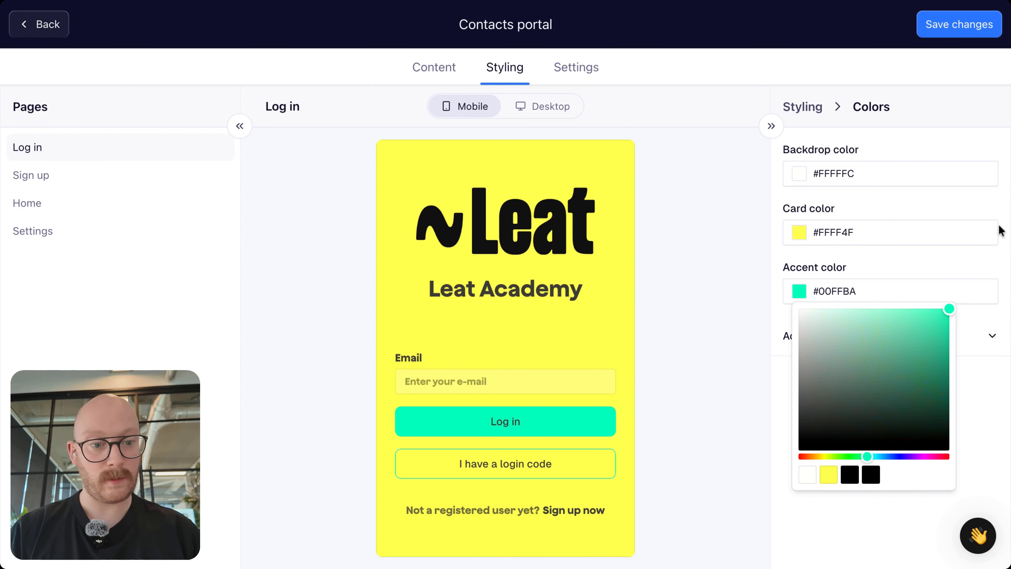
{"action": "left_click", "coordinate": [815, 375]}
{"action": "left_click_drag", "start_coordinate": [815, 374], "coordinate": [970, 284]}
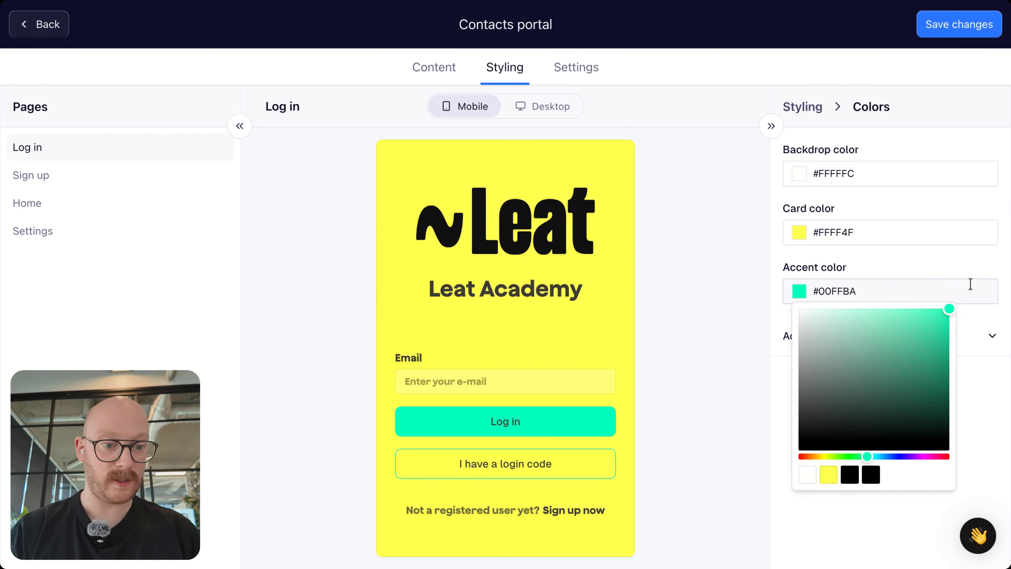
{"action": "left_click", "coordinate": [852, 480]}
{"action": "left_click", "coordinate": [874, 537]}
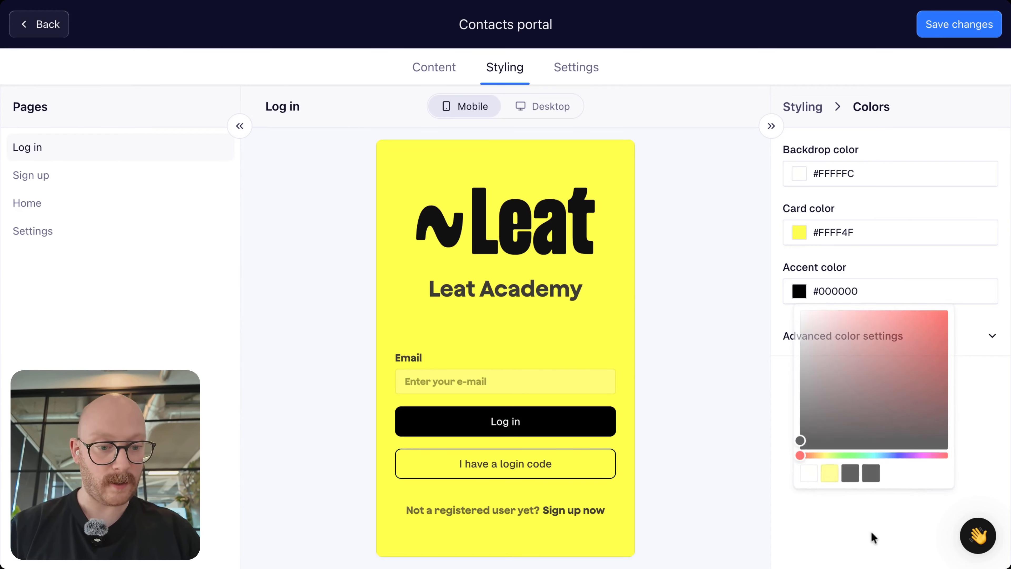
- Expand the advanced color settings to examine the text and button text color options, and collapse them
{"action": "left_click", "coordinate": [891, 345]}
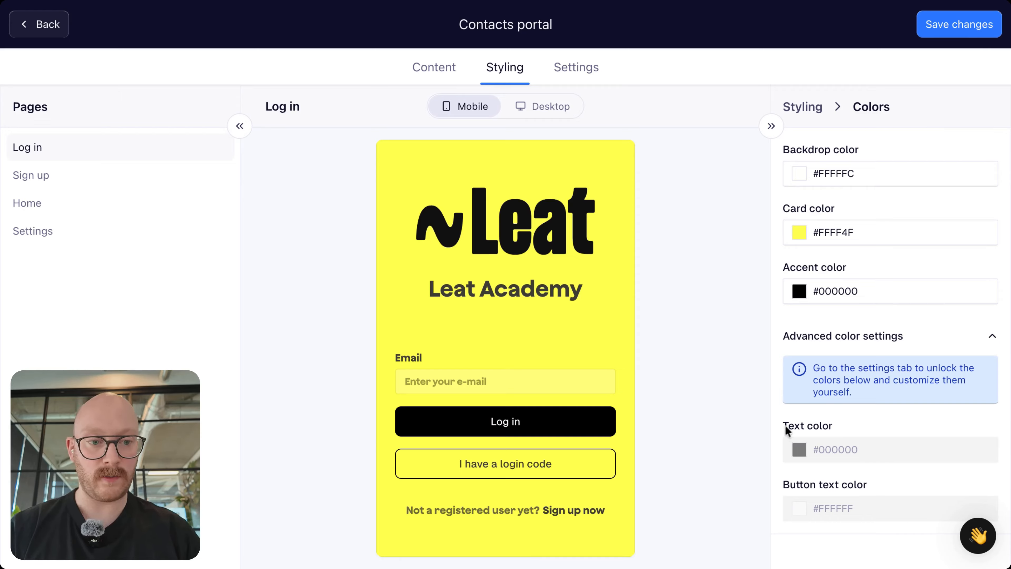
{"action": "left_click", "coordinate": [992, 336]}
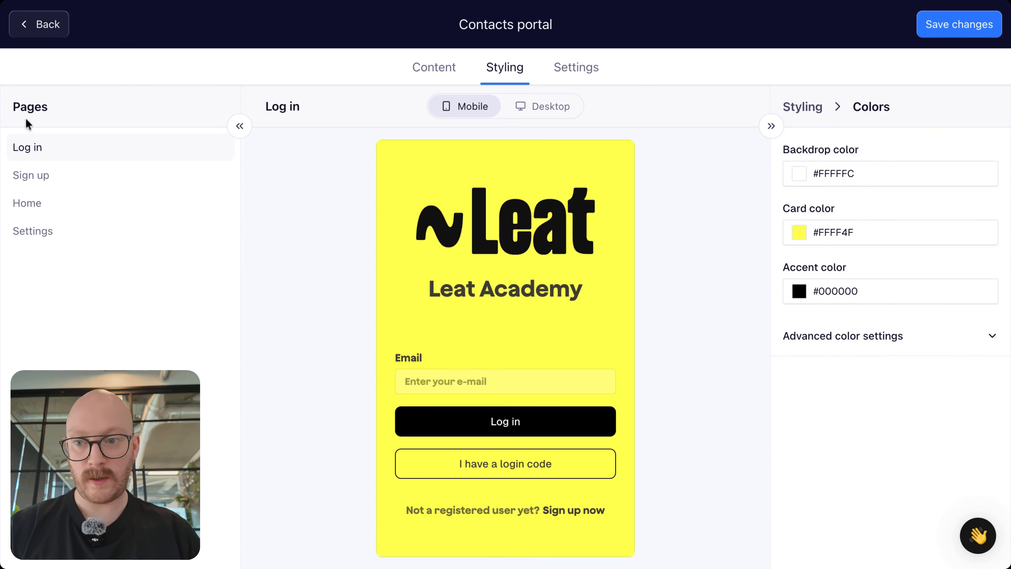
- Check the new colors in the mobile preview of the Sign up, Home and Settings pages
{"action": "left_click", "coordinate": [49, 169]}
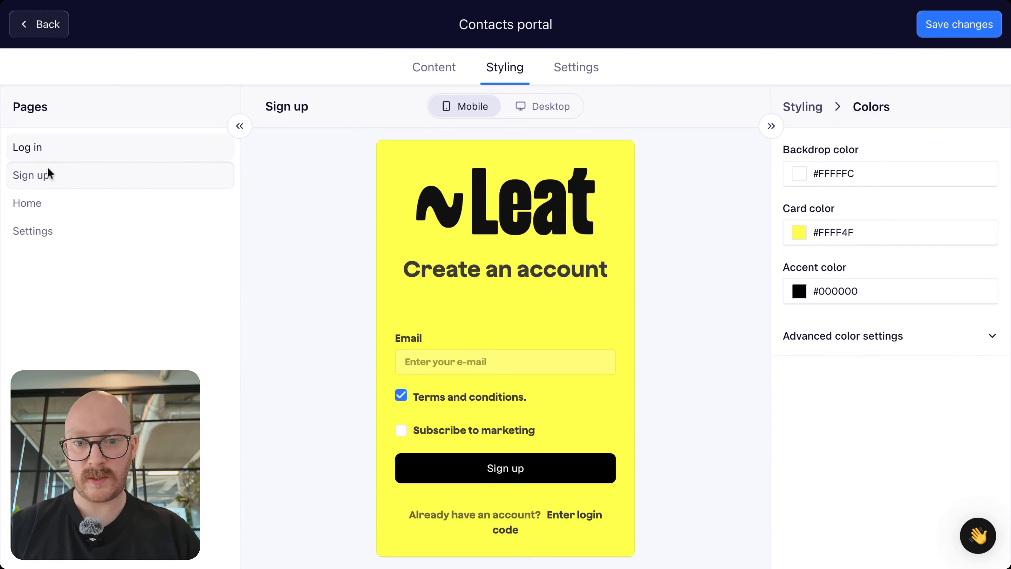
{"action": "left_click", "coordinate": [39, 202]}
{"action": "scroll", "coordinate": [404, 350], "scroll_direction": "down", "scroll_amount": 15}
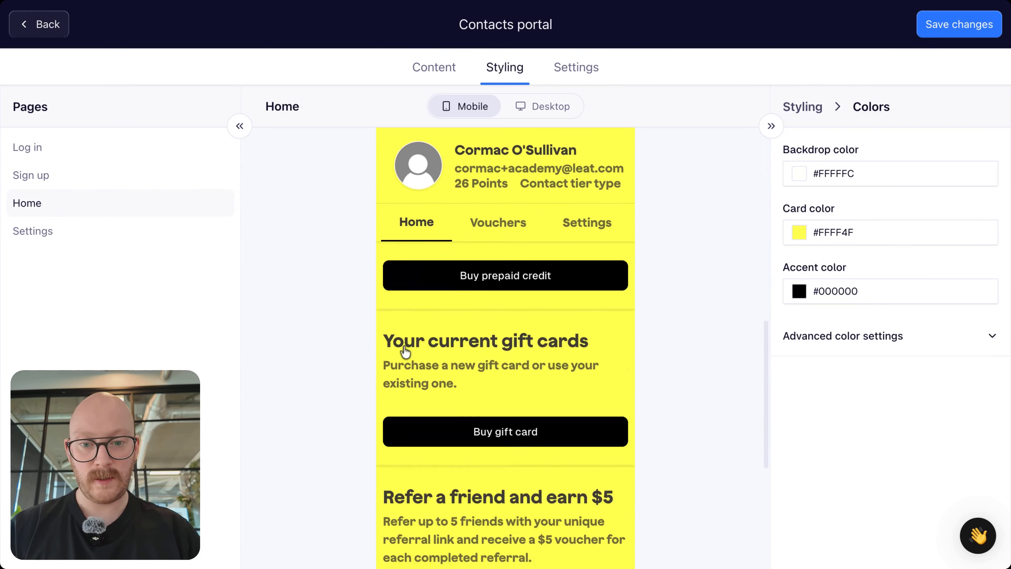
{"action": "scroll", "coordinate": [404, 350], "scroll_direction": "down", "scroll_amount": 3}
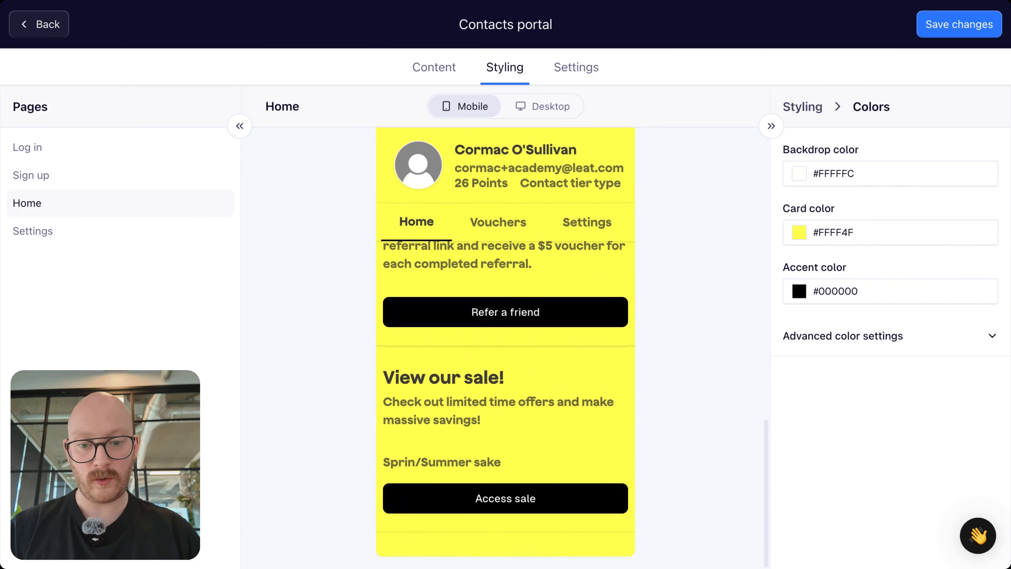
{"action": "left_click", "coordinate": [56, 239]}
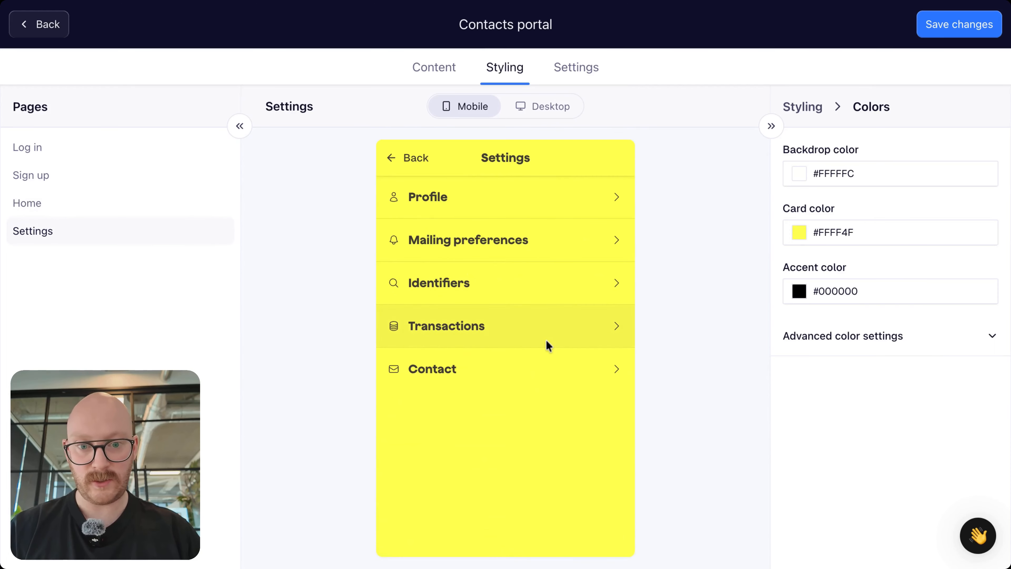
- Switch the preview to desktop and check the new colors on the Home, Sign up and Log in pages
{"action": "left_click", "coordinate": [539, 108]}
{"action": "left_click", "coordinate": [131, 213]}
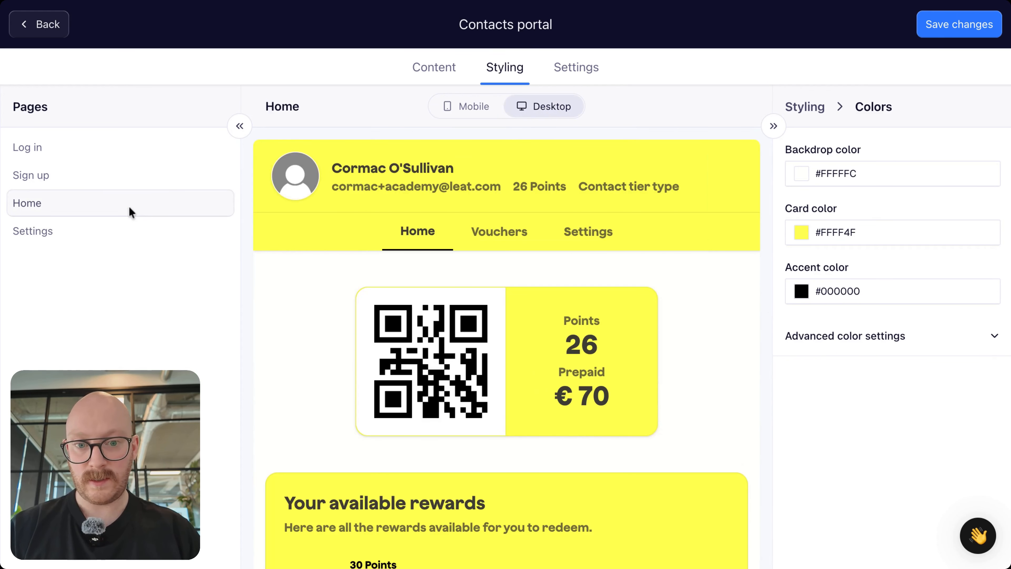
{"action": "left_click", "coordinate": [79, 175]}
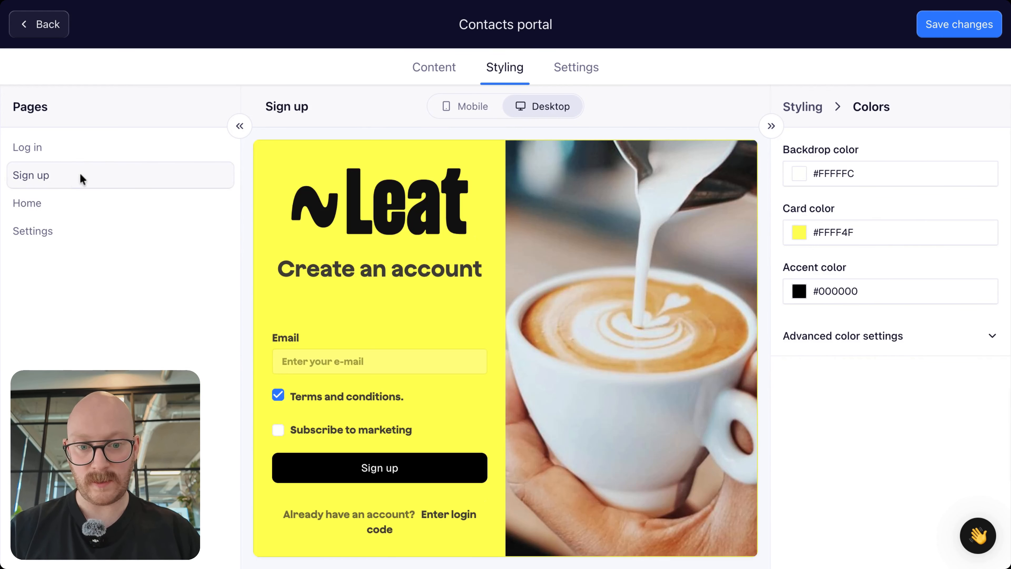
{"action": "left_click", "coordinate": [108, 154]}
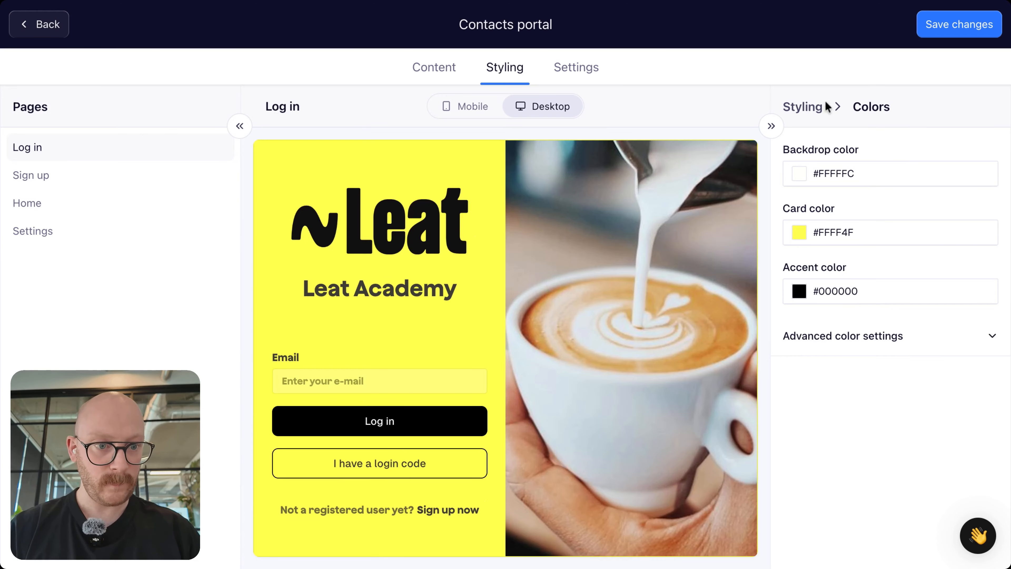
- Change the portal's font to Geist-Black and examine the other fonts available in the styling options
{"action": "left_click", "coordinate": [817, 112]}
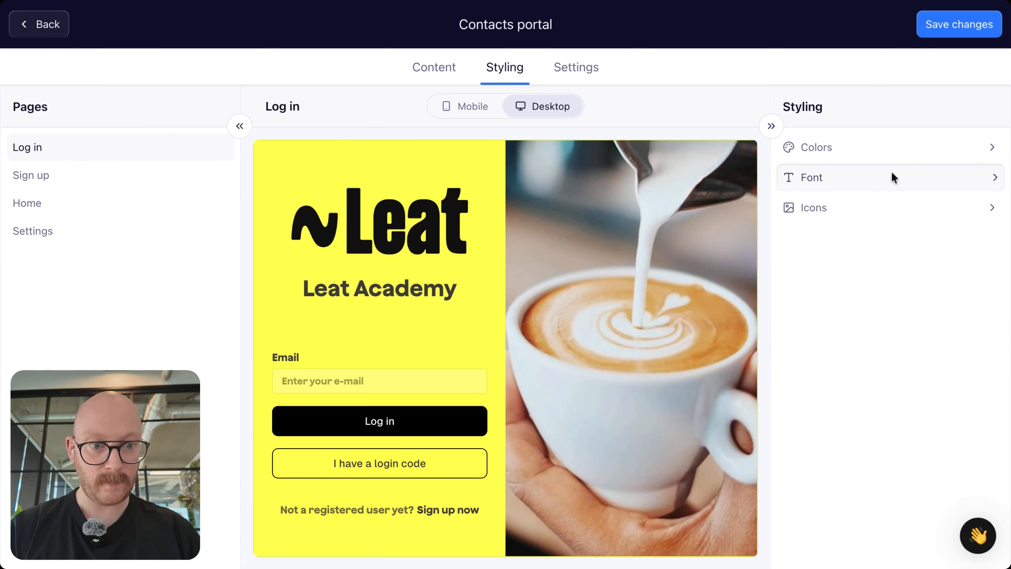
{"action": "left_click", "coordinate": [894, 178]}
{"action": "left_click", "coordinate": [933, 152]}
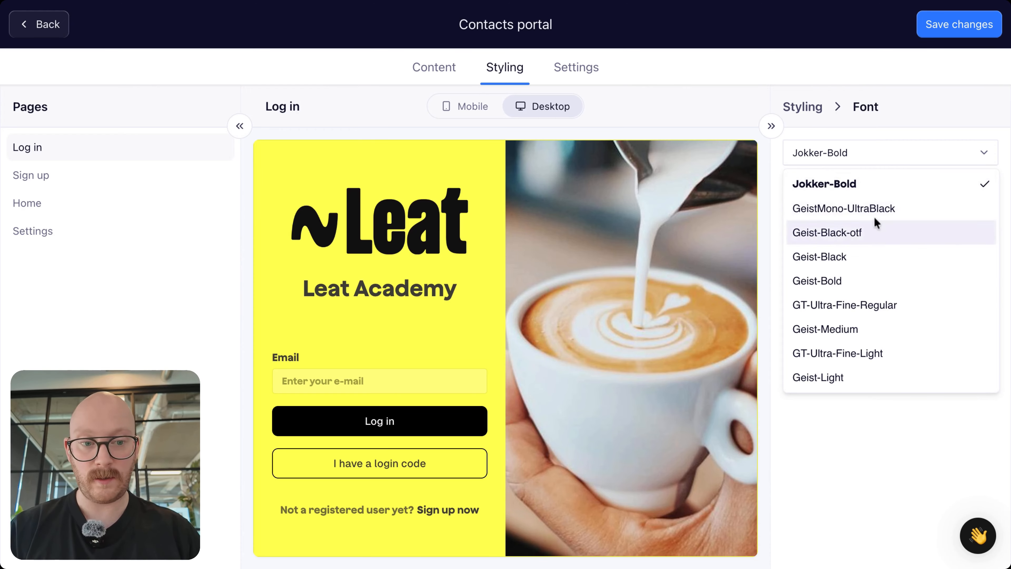
{"action": "left_click", "coordinate": [824, 260]}
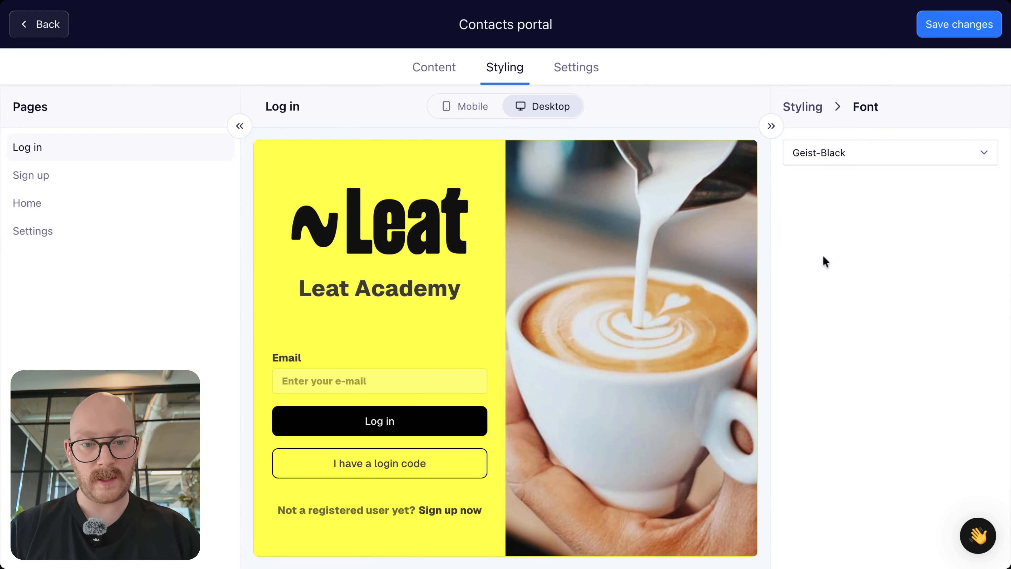
{"action": "left_click", "coordinate": [911, 153]}
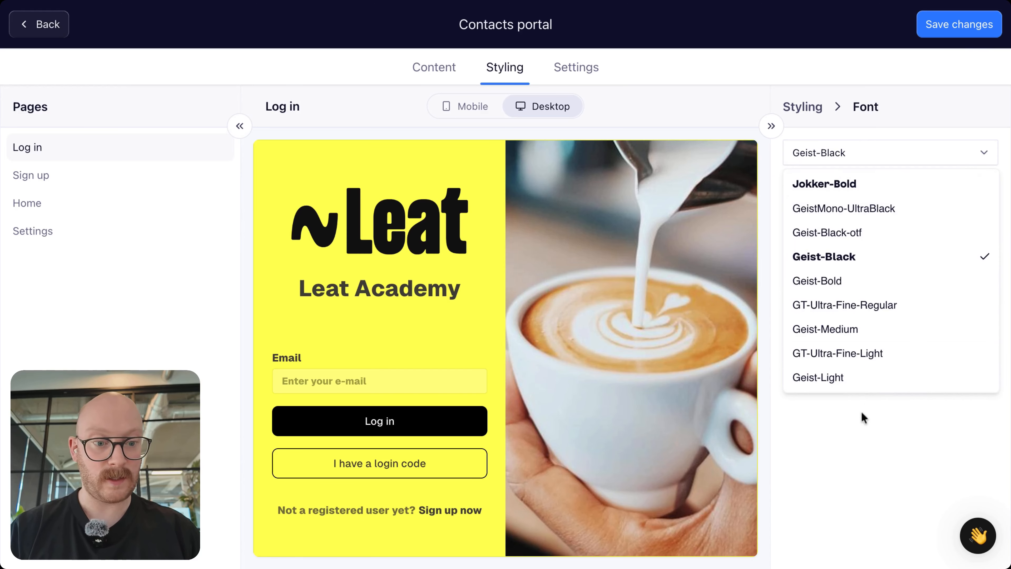
{"action": "left_click", "coordinate": [852, 234]}
{"action": "left_click", "coordinate": [812, 112]}
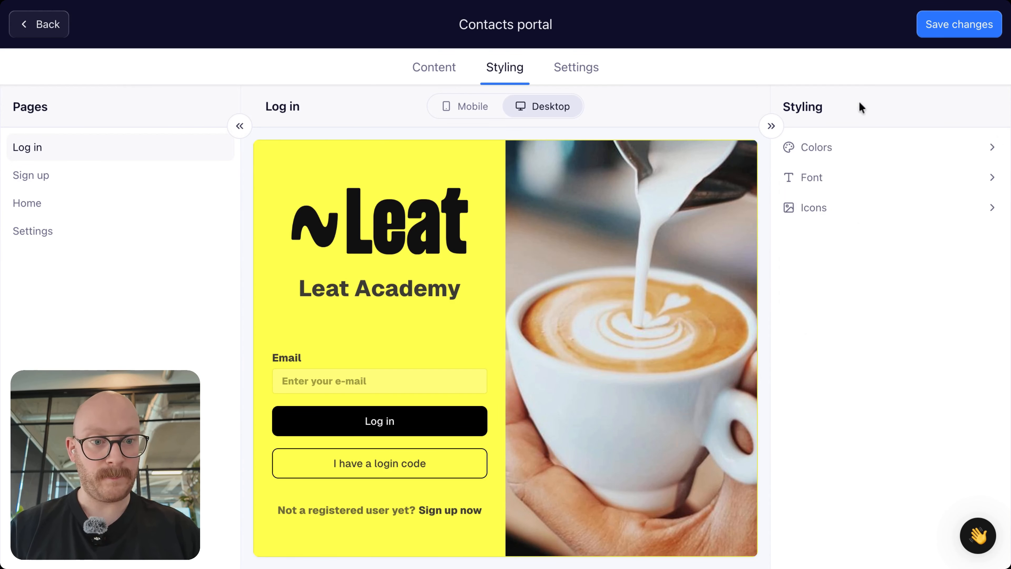
- Replace both the app icon and the fav icon with leat_appicon.png from the media library
{"action": "left_click", "coordinate": [816, 213]}
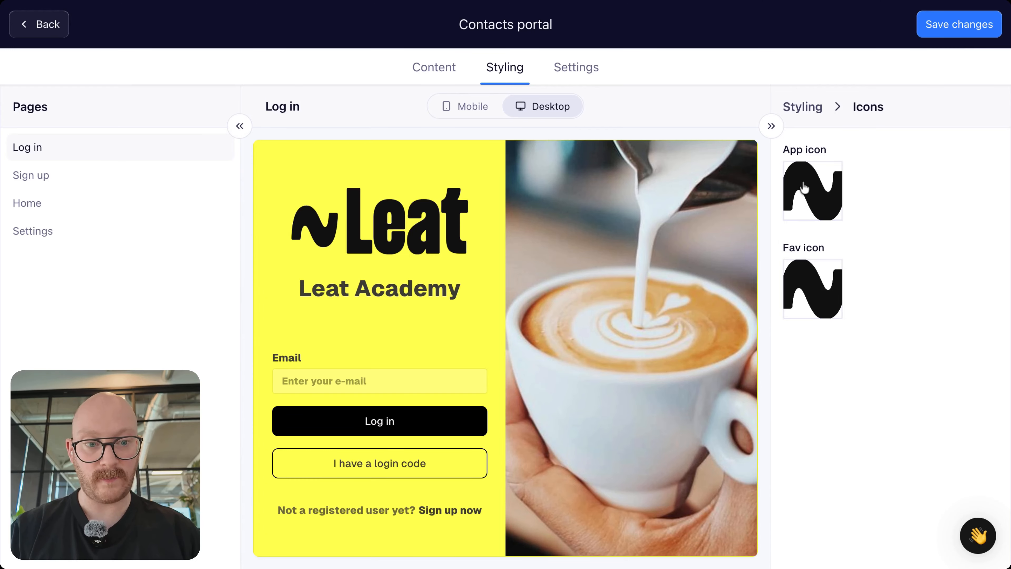
{"action": "left_click", "coordinate": [809, 191]}
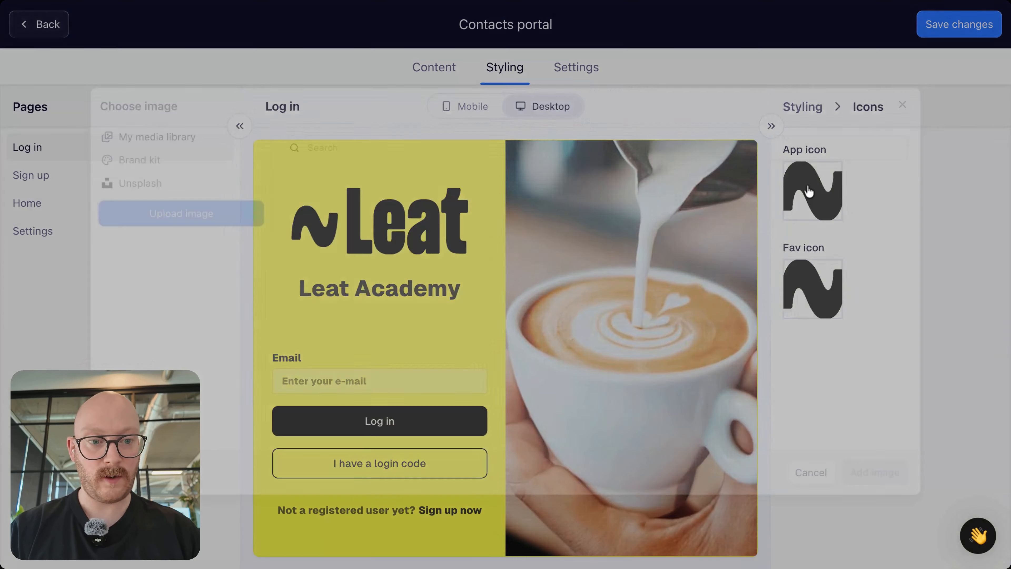
{"action": "left_click", "coordinate": [836, 196]}
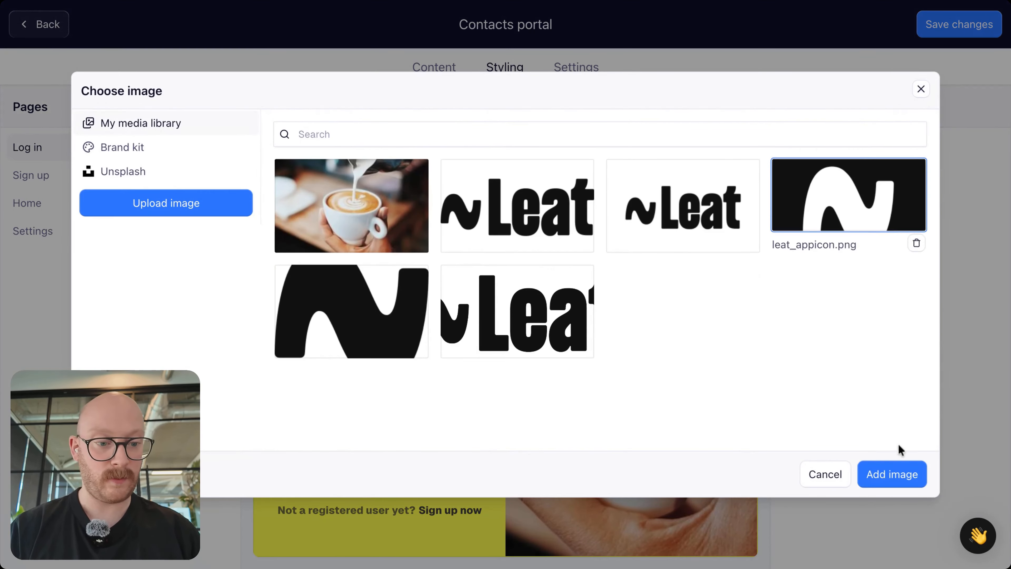
{"action": "left_click", "coordinate": [898, 474]}
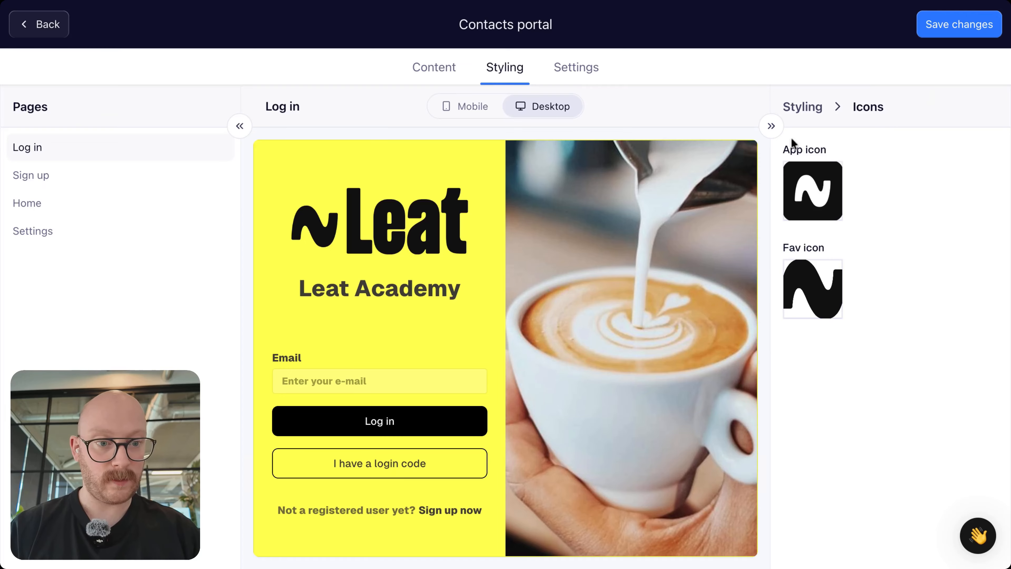
{"action": "left_click", "coordinate": [815, 291]}
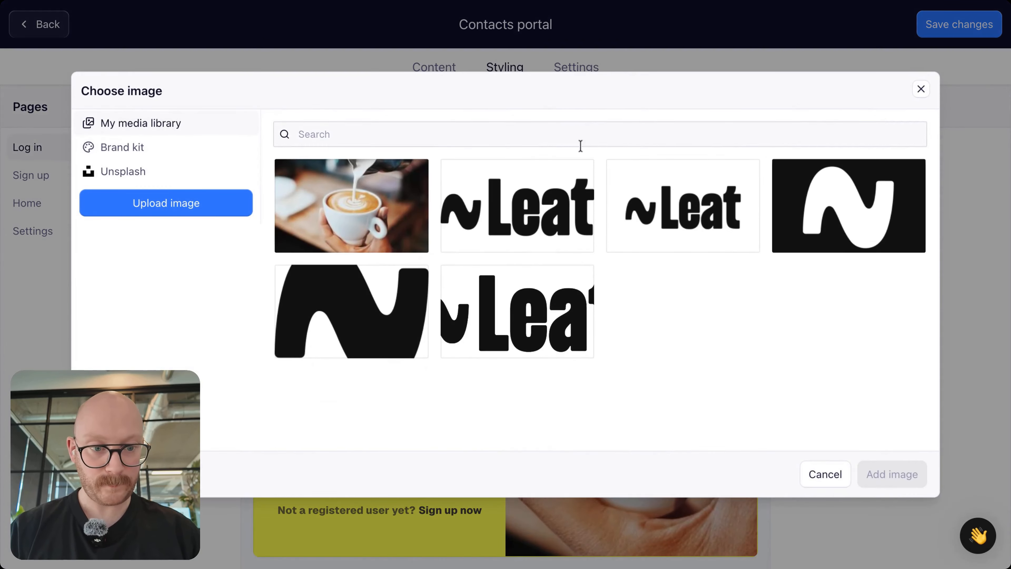
{"action": "left_click", "coordinate": [848, 205]}
{"action": "left_click", "coordinate": [892, 474]}
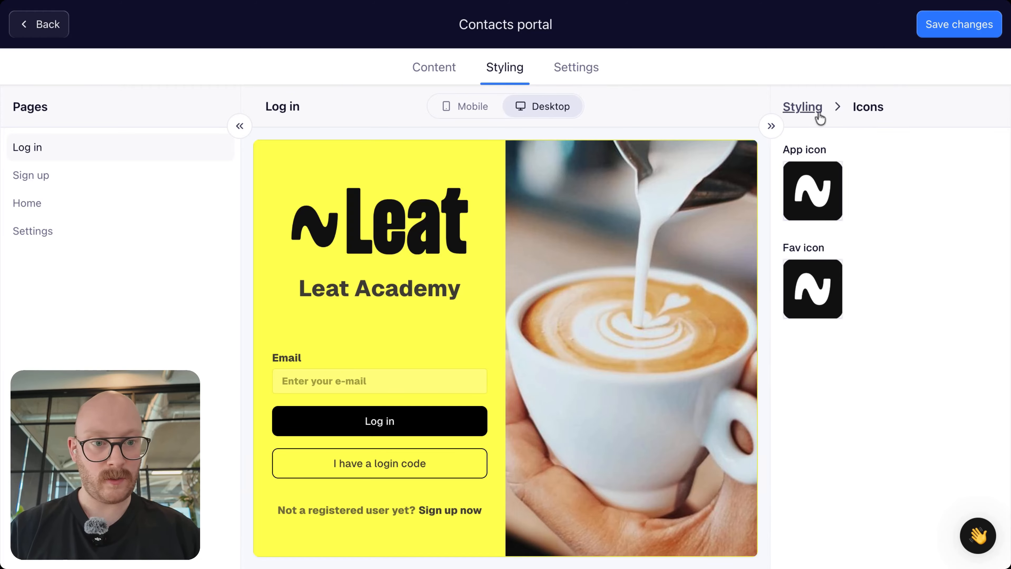
{"action": "left_click", "coordinate": [803, 111]}
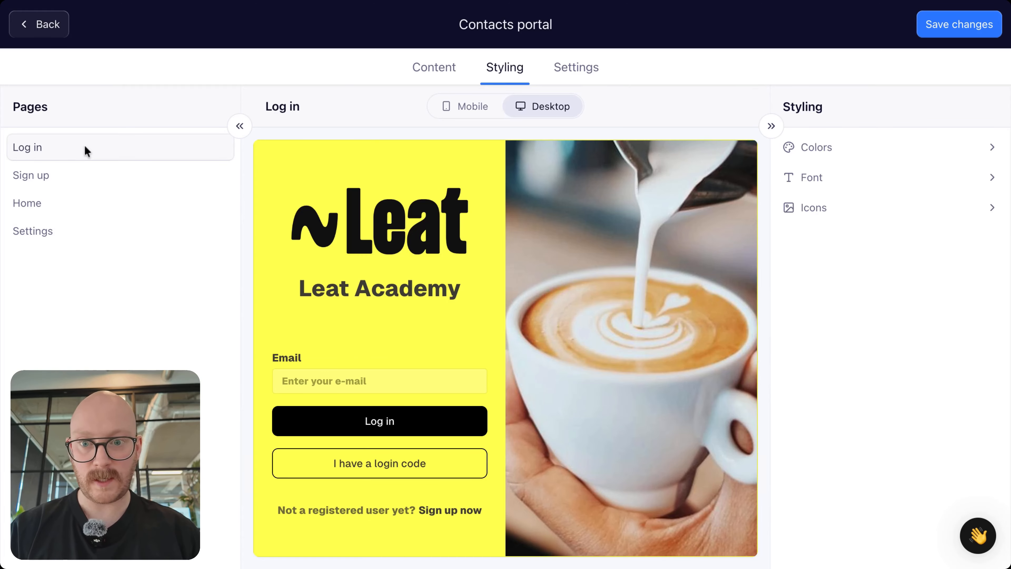
- Check the new font in the desktop preview of the Sign up, Home and Settings pages
{"action": "left_click", "coordinate": [51, 171]}
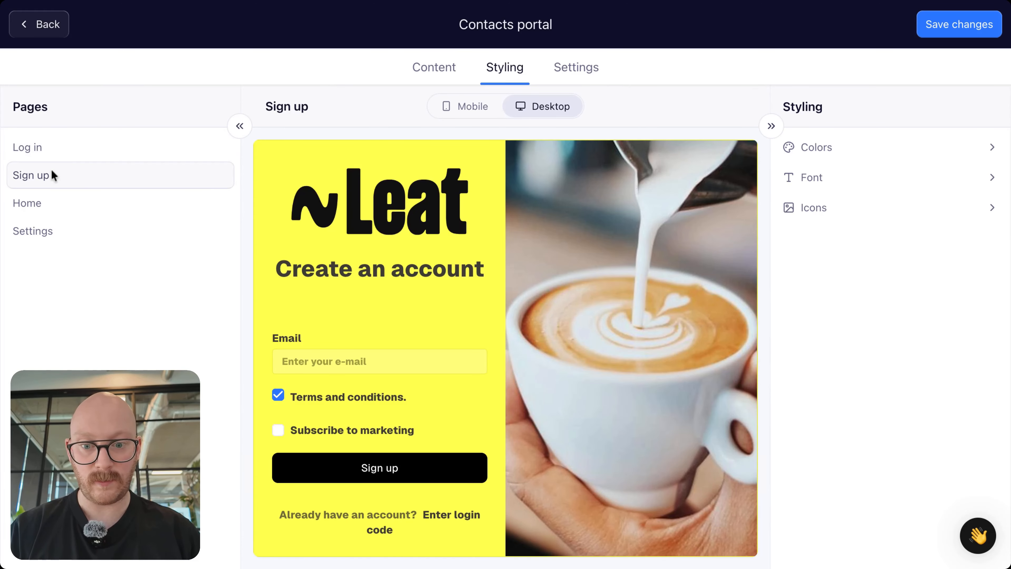
{"action": "left_click", "coordinate": [54, 202]}
{"action": "scroll", "coordinate": [528, 382], "scroll_direction": "down", "scroll_amount": 15}
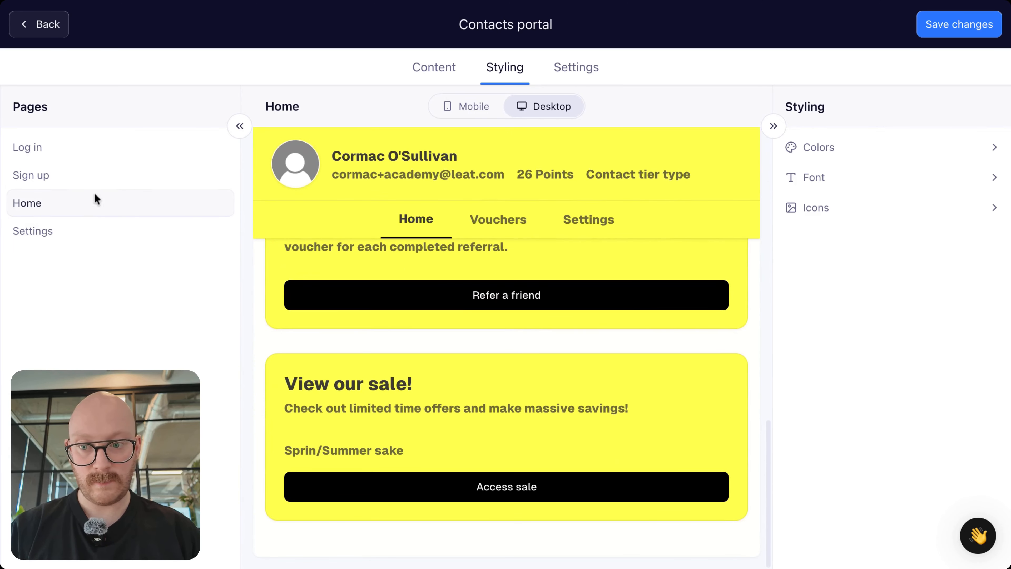
{"action": "left_click", "coordinate": [88, 231]}
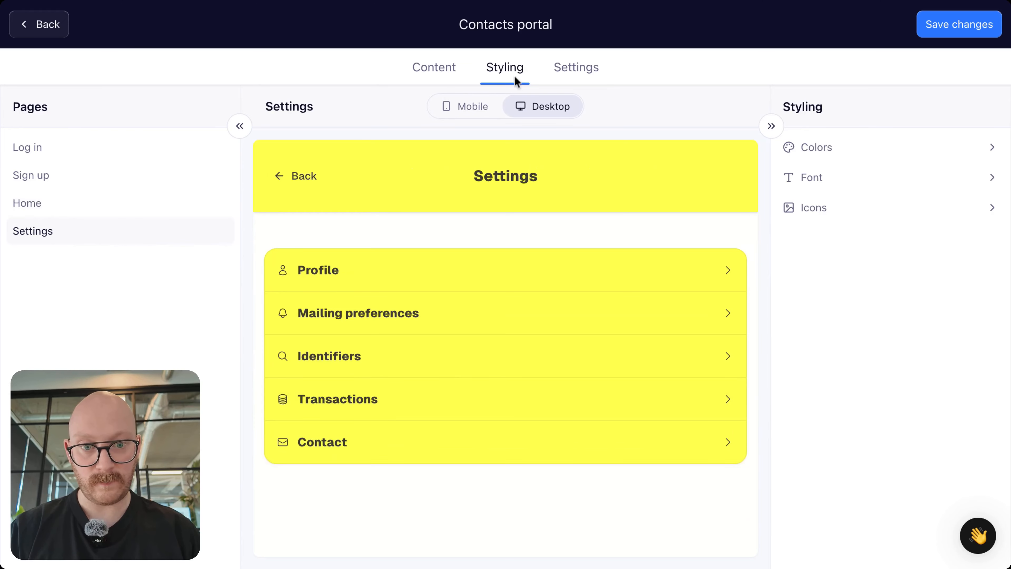
- Switch the preview to mobile and check the new font on the Settings, Home, Sign up and Log in pages
{"action": "left_click", "coordinate": [462, 109]}
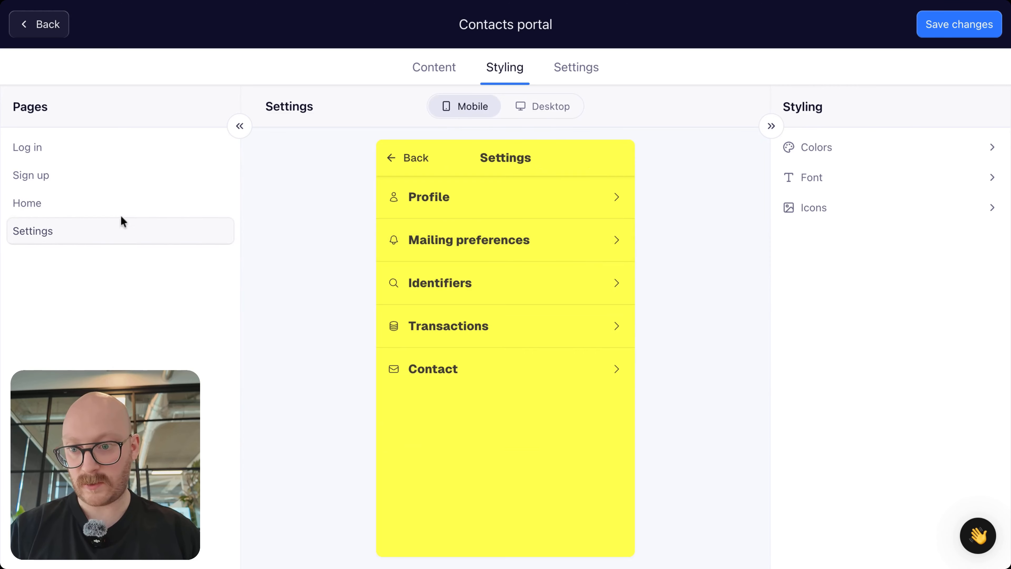
{"action": "left_click", "coordinate": [115, 206]}
{"action": "scroll", "coordinate": [427, 329], "scroll_direction": "down", "scroll_amount": 5}
{"action": "scroll", "coordinate": [427, 330], "scroll_direction": "down", "scroll_amount": 5}
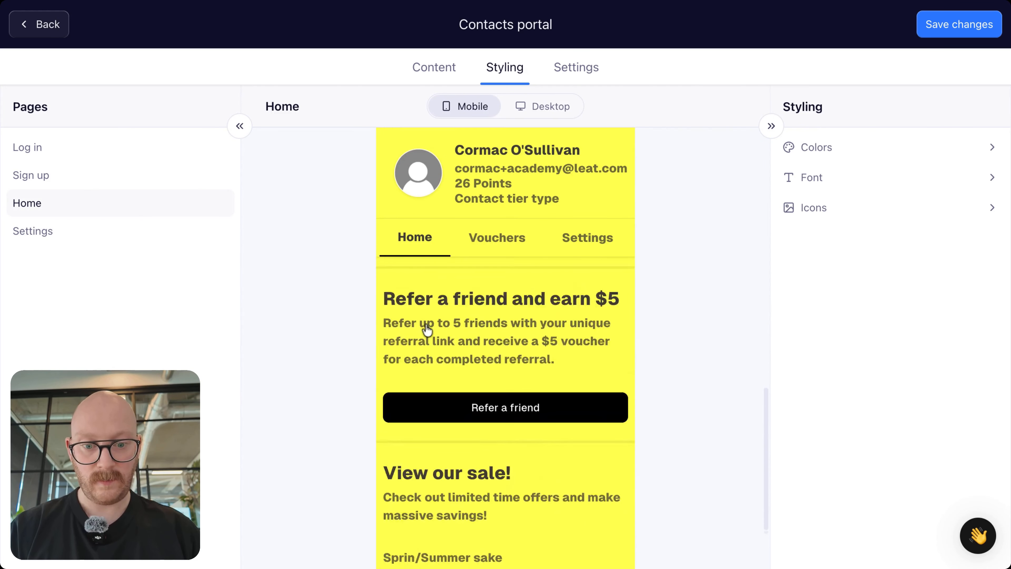
{"action": "scroll", "coordinate": [425, 330], "scroll_direction": "up", "scroll_amount": 8}
{"action": "scroll", "coordinate": [425, 330], "scroll_direction": "down", "scroll_amount": 10}
{"action": "scroll", "coordinate": [336, 320], "scroll_direction": "up", "scroll_amount": 1}
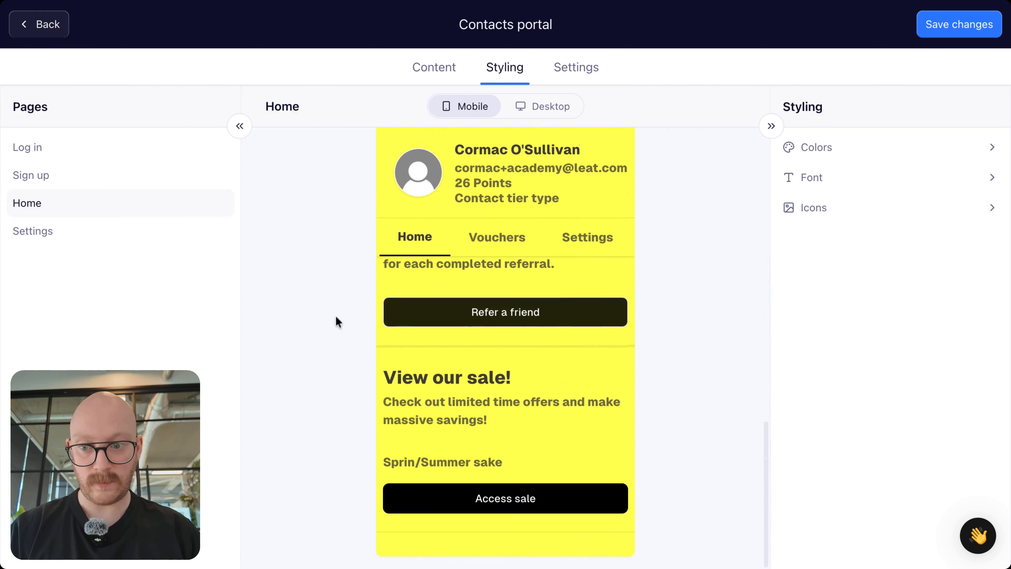
{"action": "left_click", "coordinate": [48, 176]}
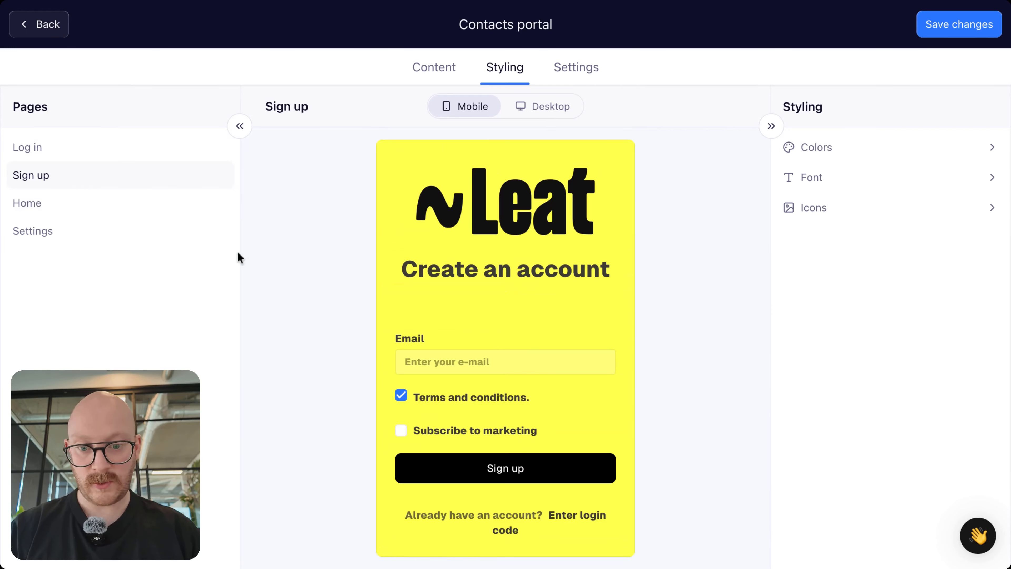
{"action": "left_click", "coordinate": [74, 155]}
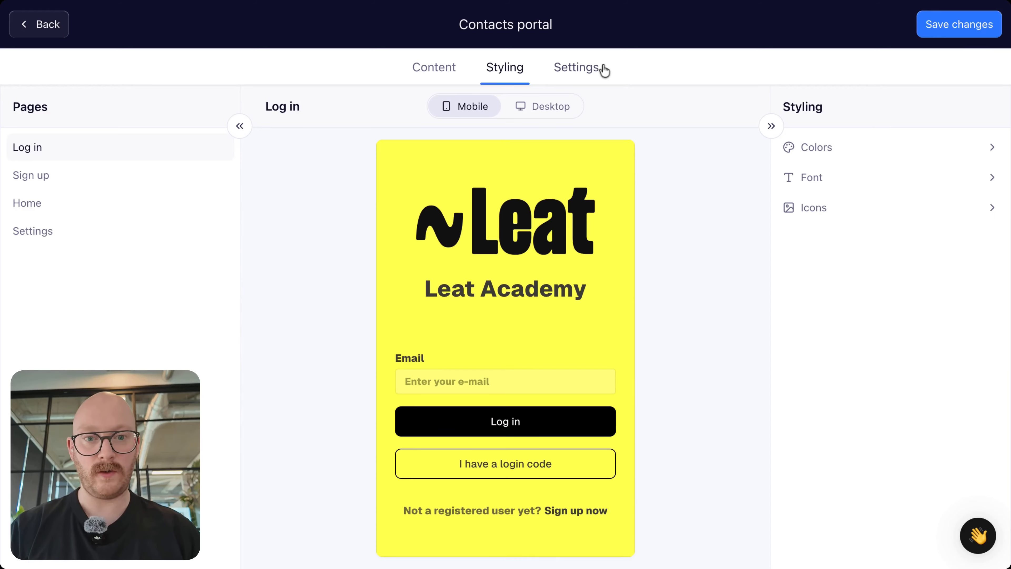
- Start linking a domain in the portal's domain settings and choose Custom domain as its type
{"action": "left_click", "coordinate": [585, 75]}
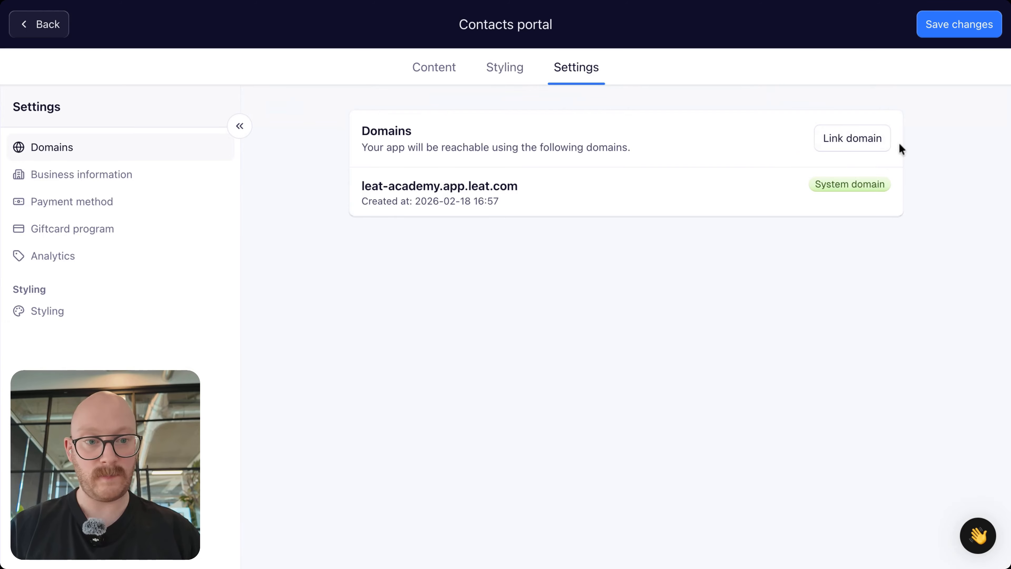
{"action": "left_click", "coordinate": [846, 140]}
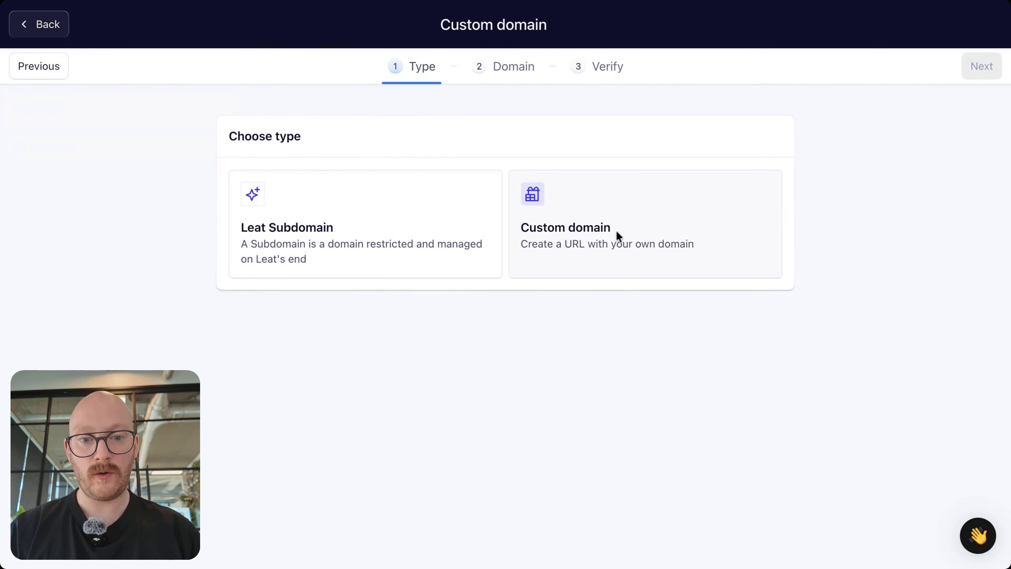
{"action": "left_click", "coordinate": [602, 232]}
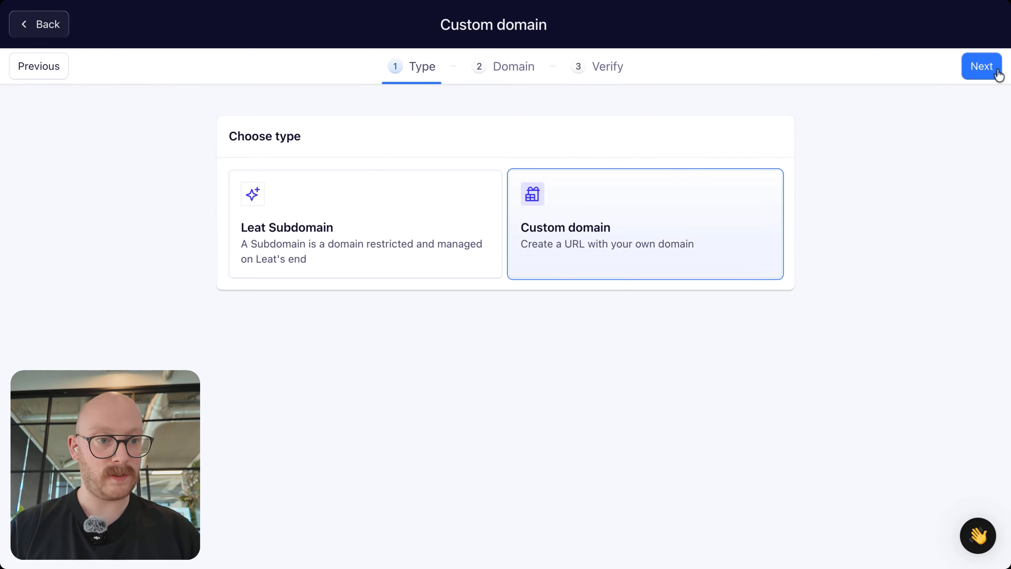
{"action": "left_click", "coordinate": [991, 71]}
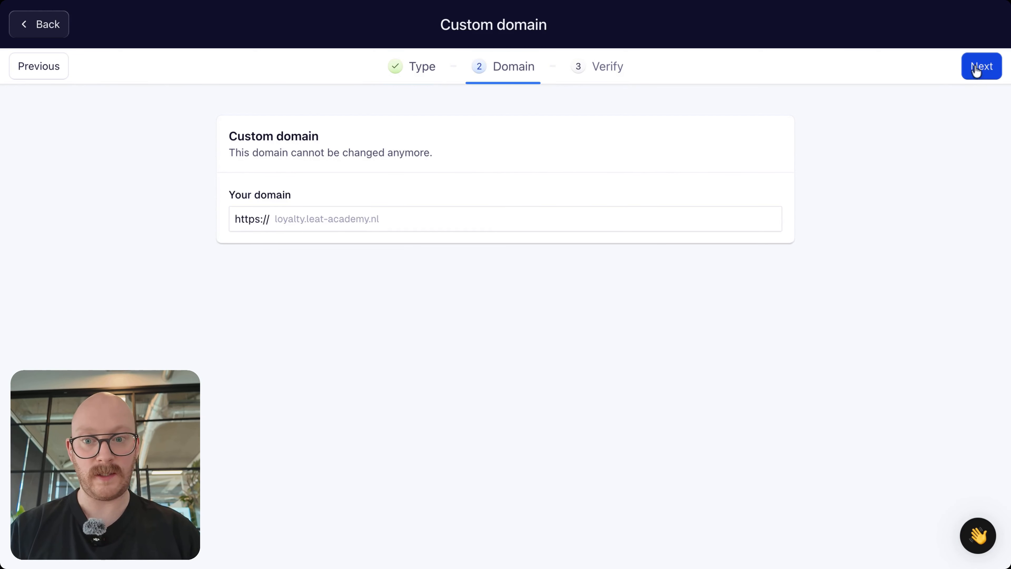
- Try to submit leatacademy.com as the custom domain
{"action": "left_click", "coordinate": [286, 217]}
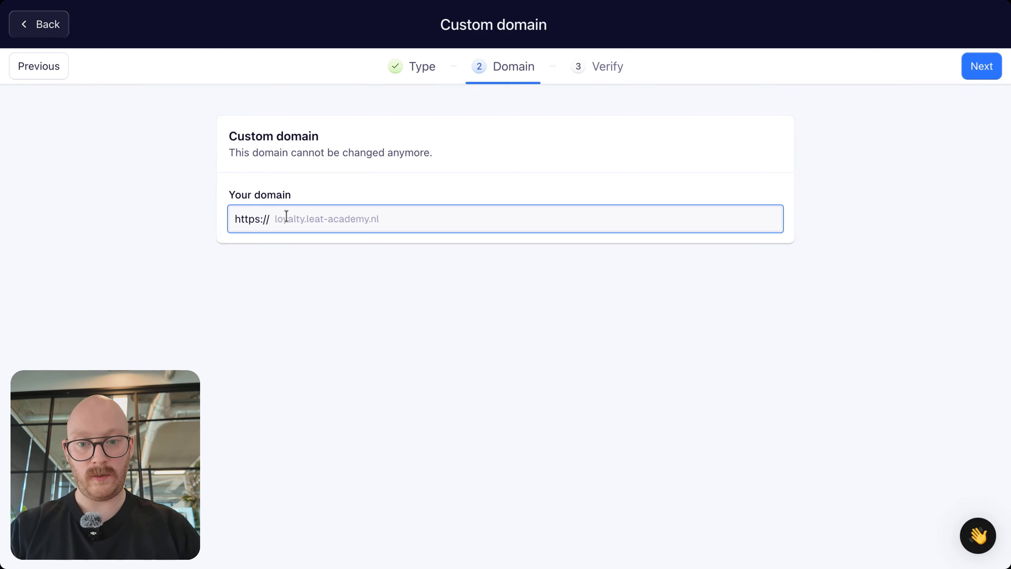
{"action": "type", "text": "leat.com"}
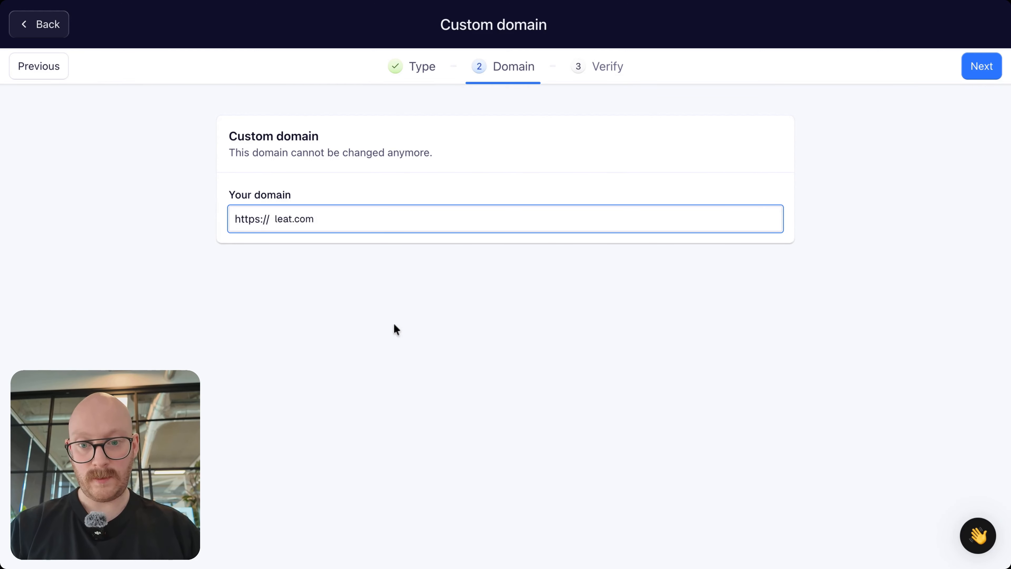
{"action": "left_click", "coordinate": [497, 298]}
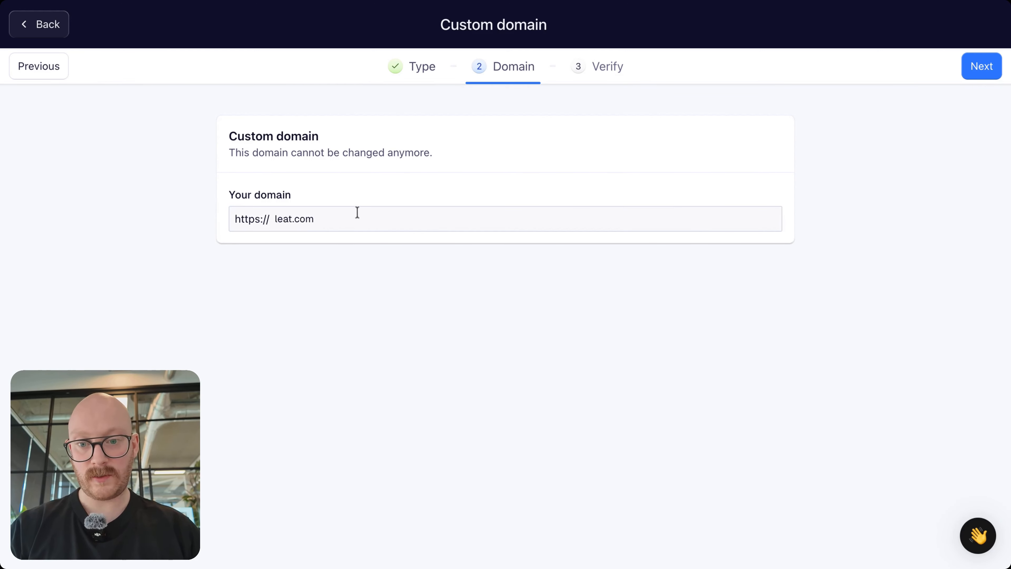
{"action": "left_click", "coordinate": [293, 218]}
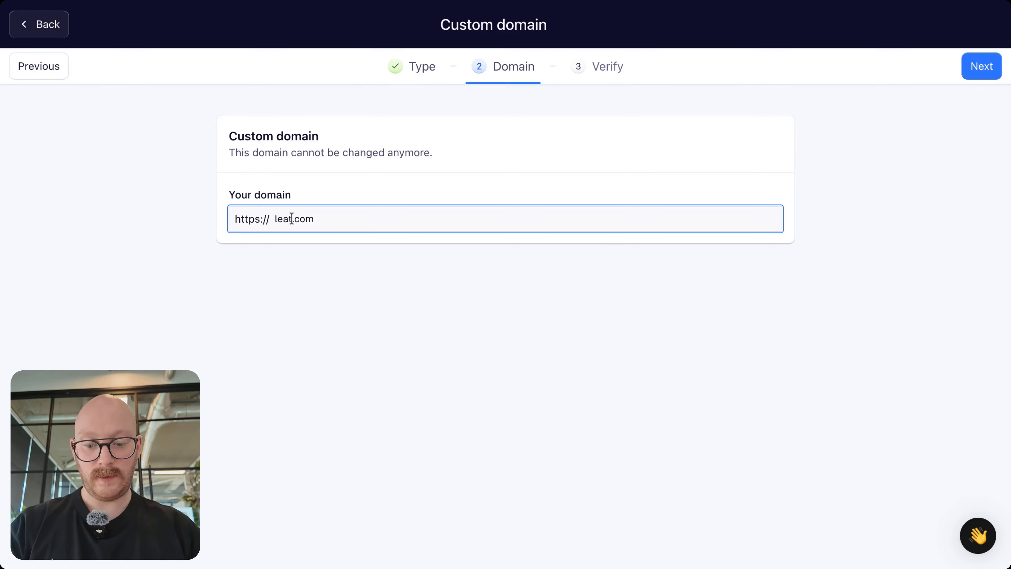
{"action": "type", "text": "academy"}
{"action": "left_click", "coordinate": [471, 306]}
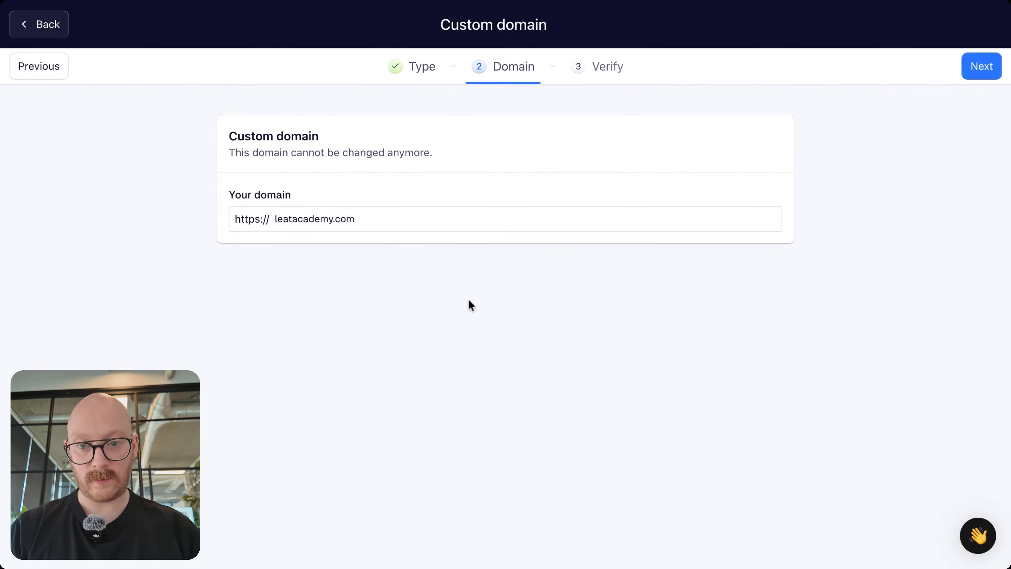
{"action": "left_click", "coordinate": [978, 72]}
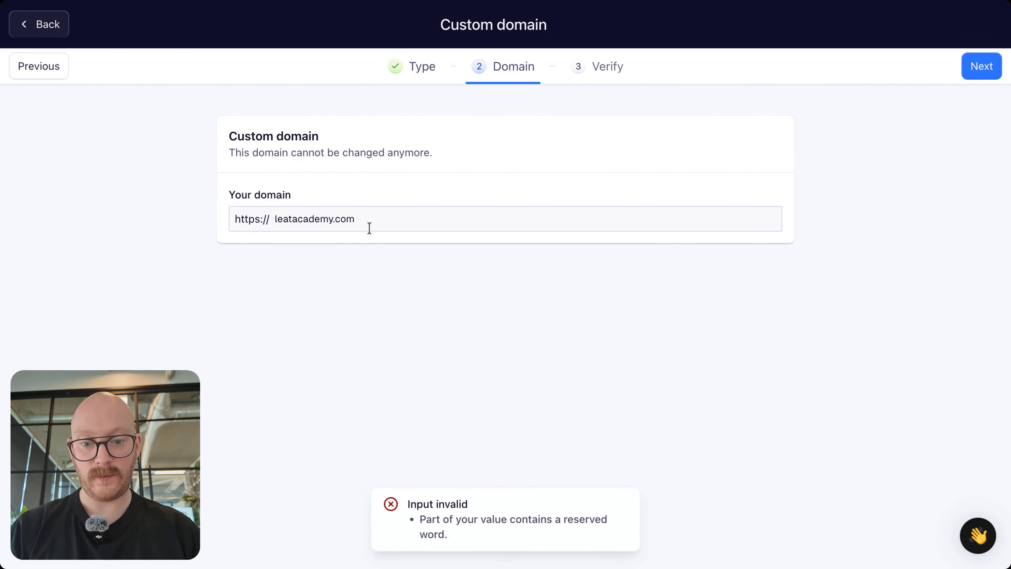
- Change the custom domain to leaacademy.com, proceed to the DNS verification, and leave the domain setup without creating it
{"action": "left_click", "coordinate": [292, 218]}
{"action": "key", "text": "BackSpace"}
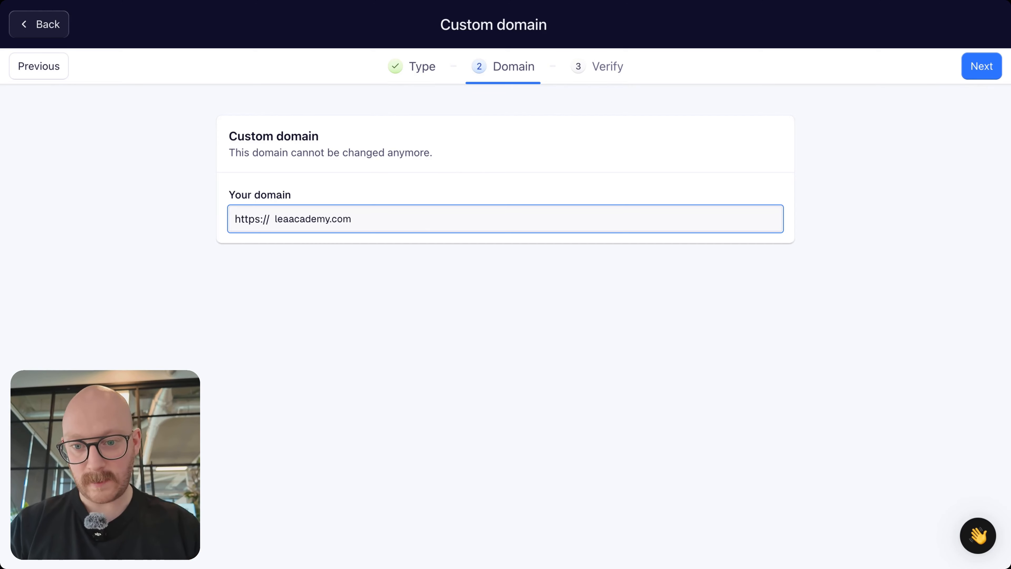
{"action": "left_click", "coordinate": [352, 264]}
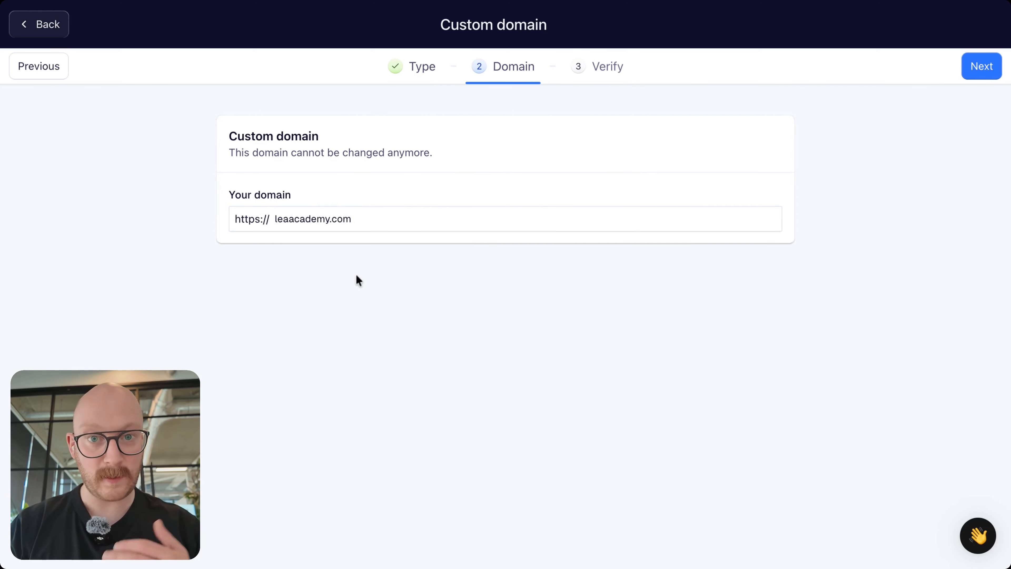
{"action": "left_click", "coordinate": [288, 221]}
{"action": "left_click", "coordinate": [849, 167]}
{"action": "left_click", "coordinate": [975, 68]}
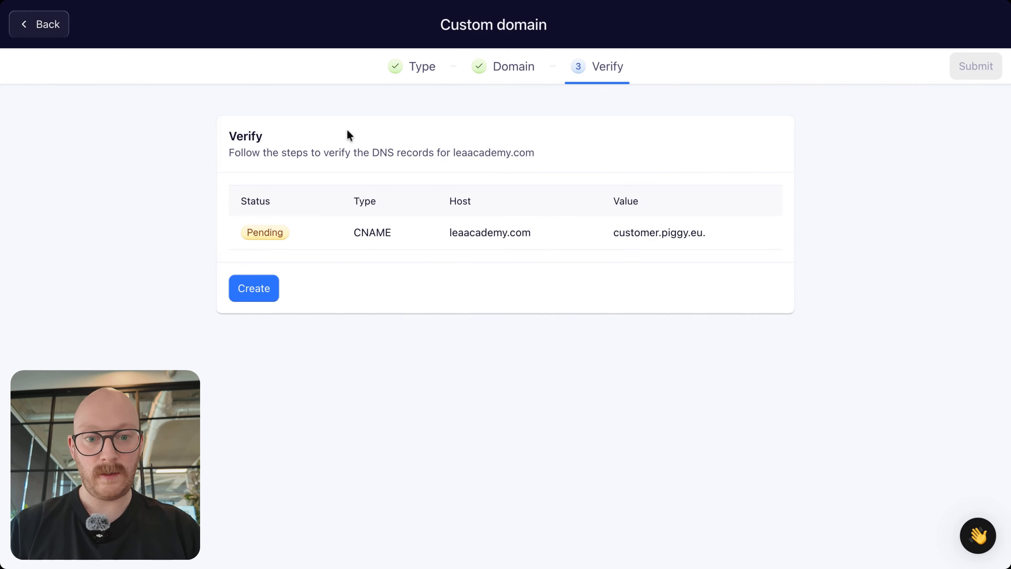
{"action": "left_click", "coordinate": [50, 18]}
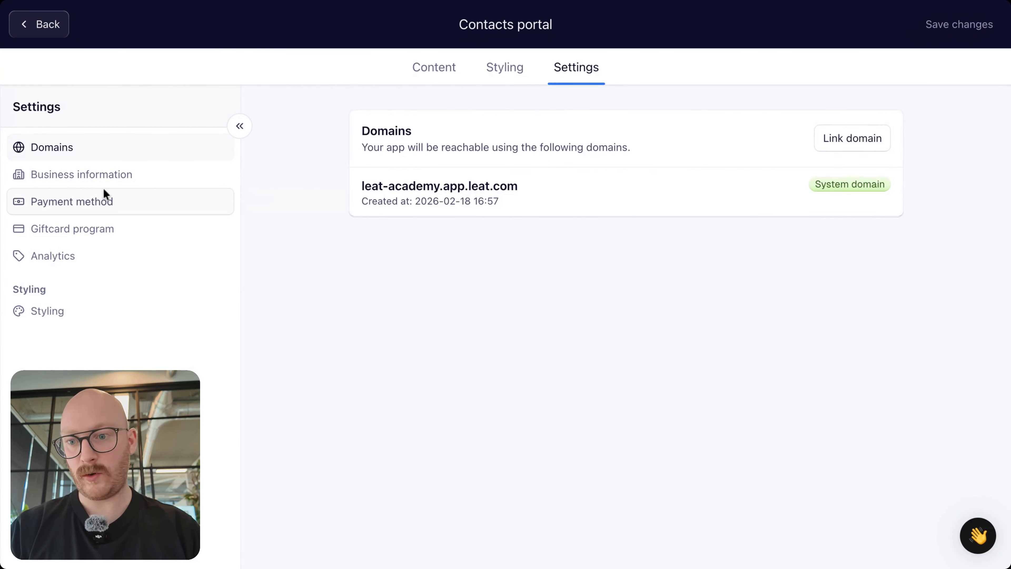
- In the business information settings, try Leat Academy #2 as the linked business profile, then reselect Leat Academy without submitting
{"action": "left_click", "coordinate": [73, 176]}
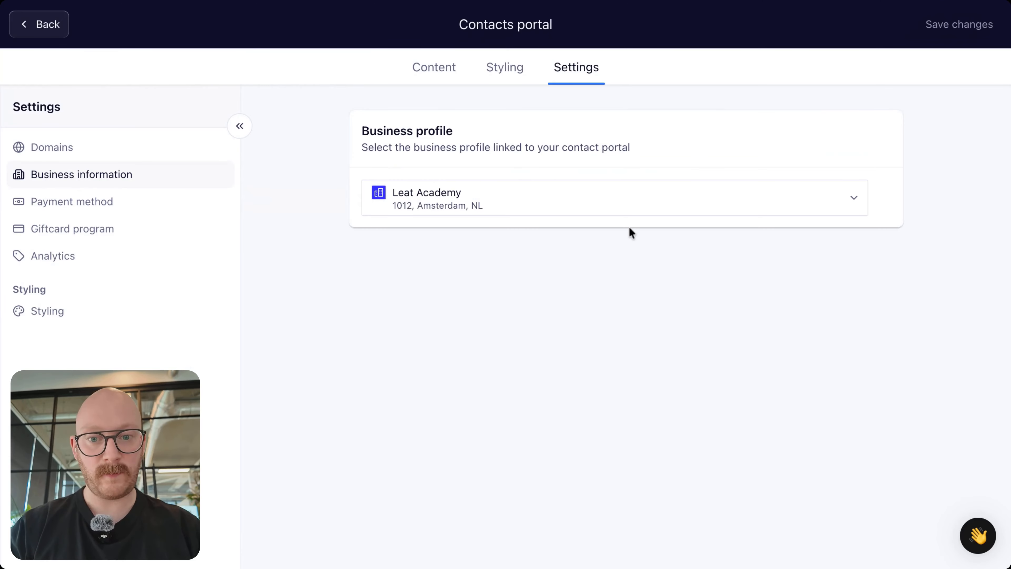
{"action": "left_click", "coordinate": [516, 210]}
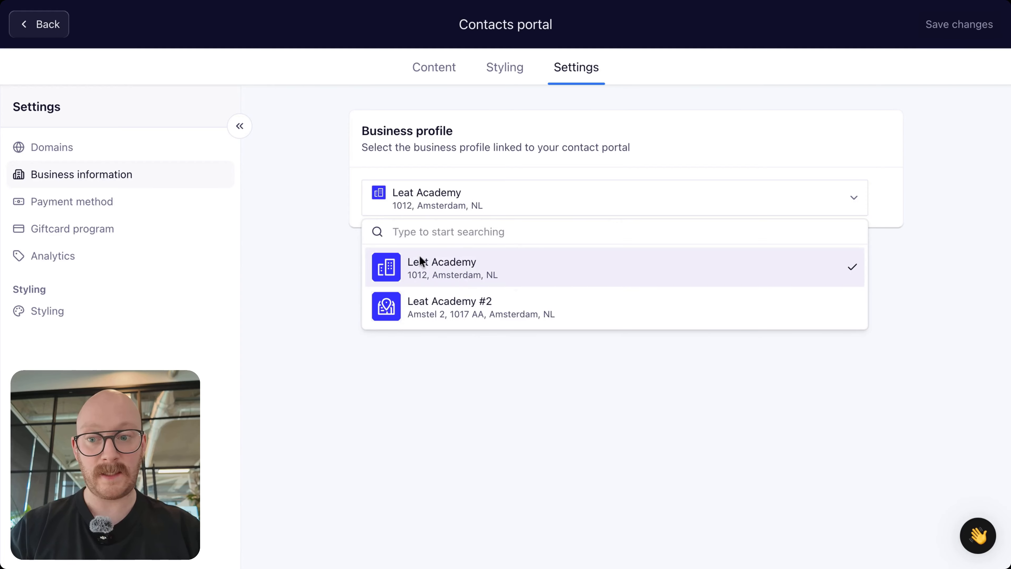
{"action": "left_click", "coordinate": [329, 266]}
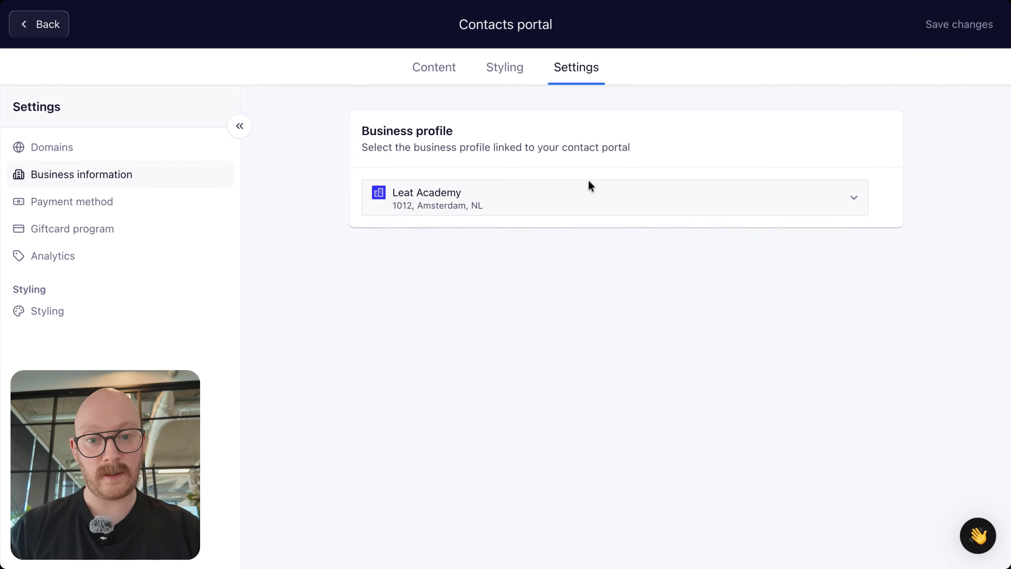
{"action": "left_click", "coordinate": [587, 182]}
{"action": "left_click", "coordinate": [474, 303]}
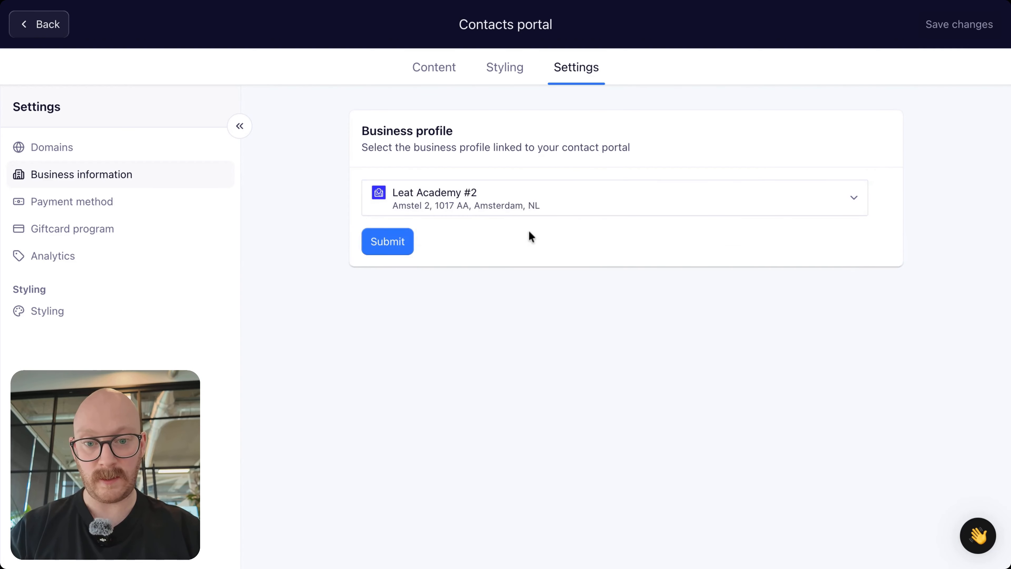
{"action": "left_click", "coordinate": [526, 198]}
{"action": "left_click", "coordinate": [496, 263]}
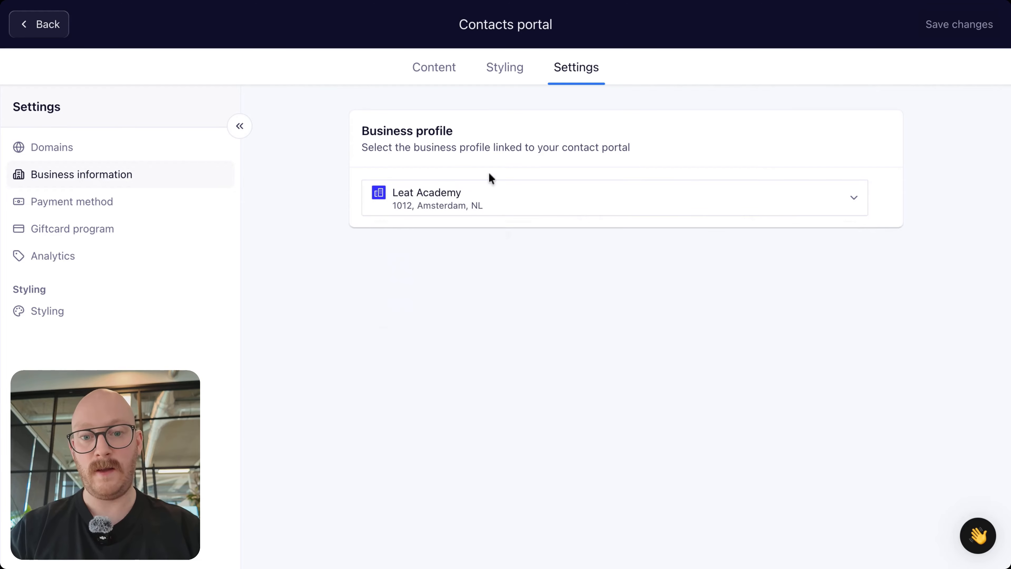
- Review the payment method settings and the available giftcard programs, keeping Leat Academy as the selected program
{"action": "left_click", "coordinate": [132, 201]}
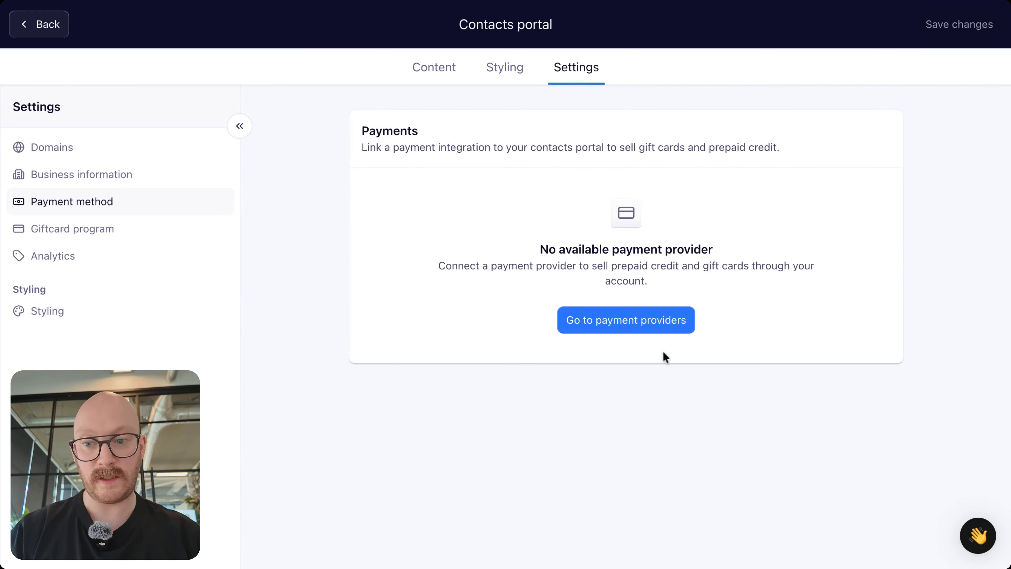
{"action": "left_click", "coordinate": [90, 238]}
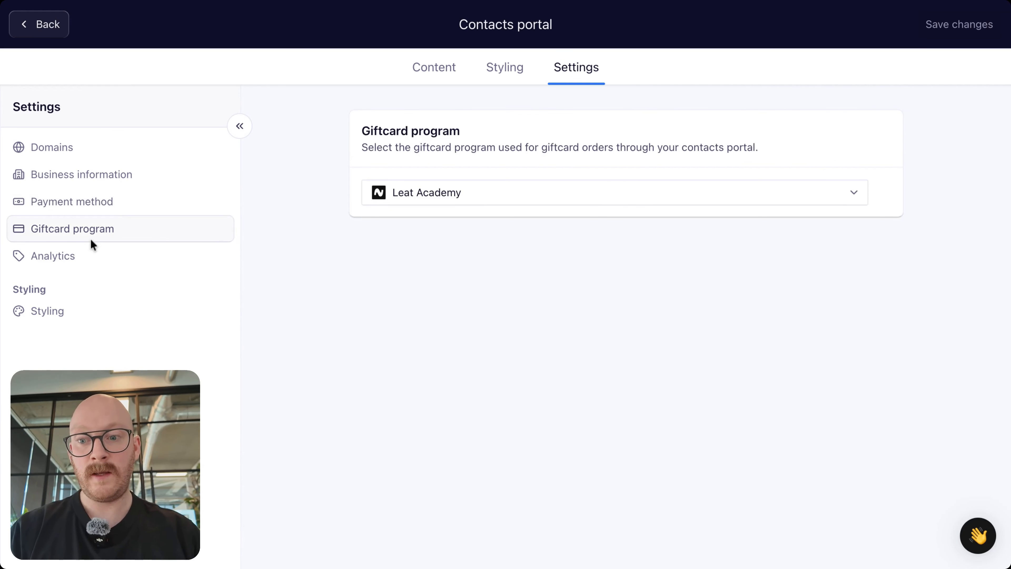
{"action": "left_click", "coordinate": [517, 189]}
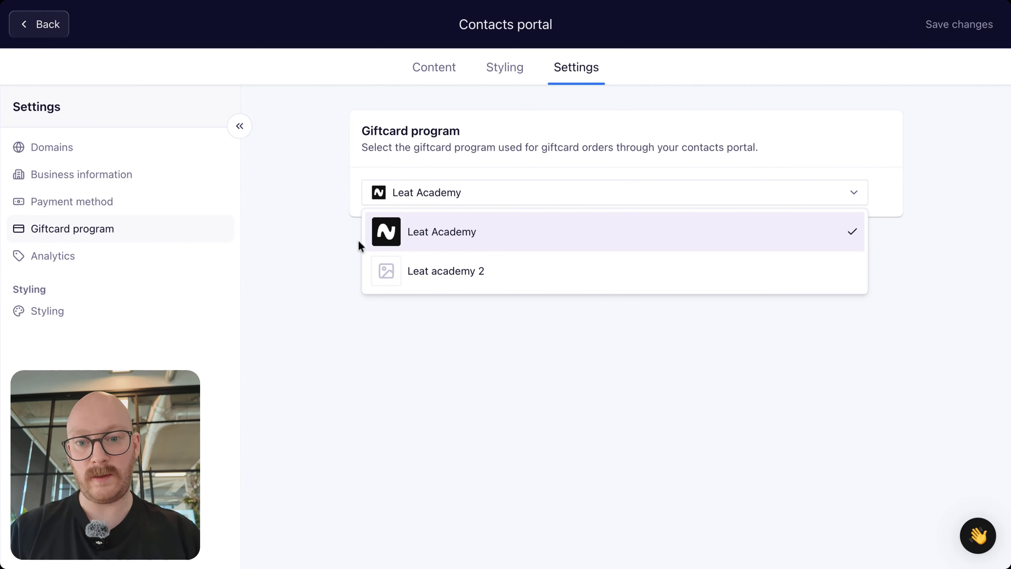
{"action": "left_click", "coordinate": [504, 225]}
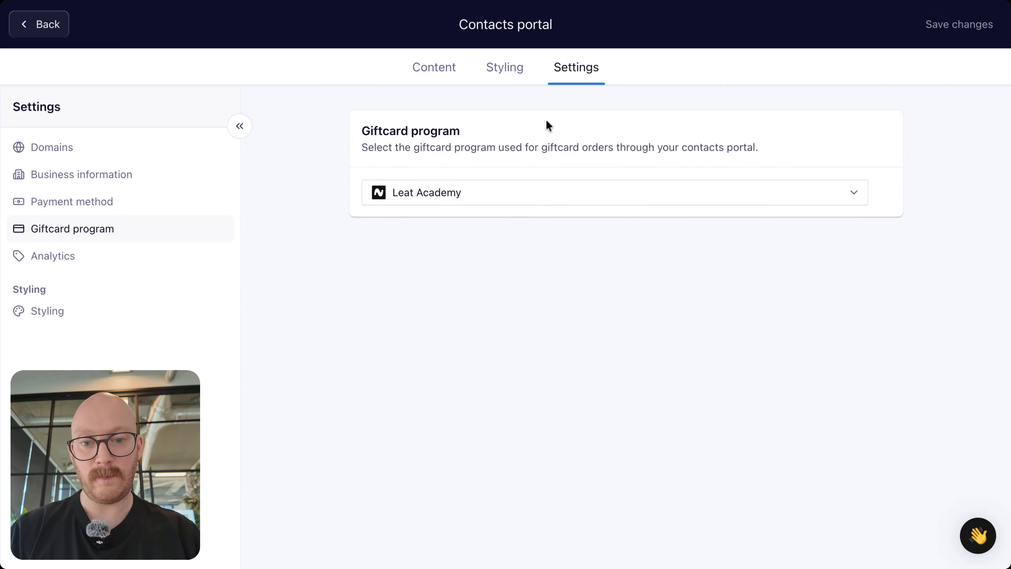
- Review the Google Tag Manager analytics and manual styling settings, and return to the portal's styling editor
{"action": "left_click", "coordinate": [74, 261]}
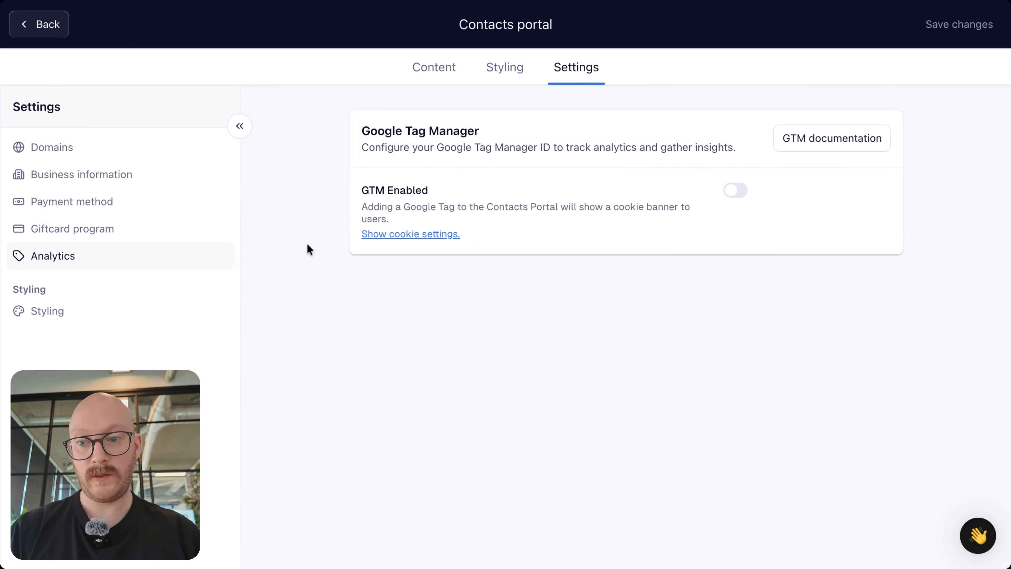
{"action": "left_click", "coordinate": [70, 319]}
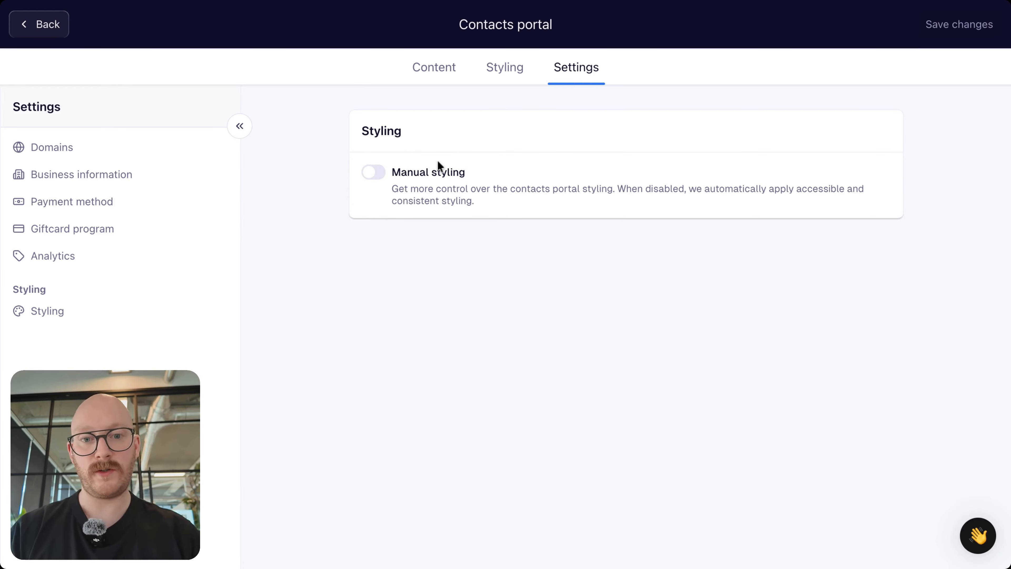
{"action": "left_click", "coordinate": [518, 75]}
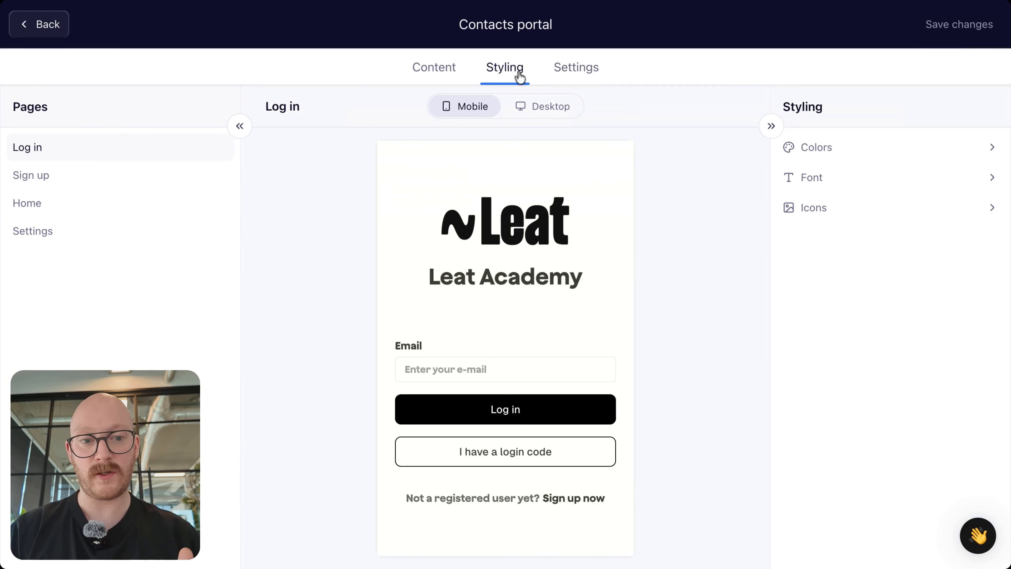